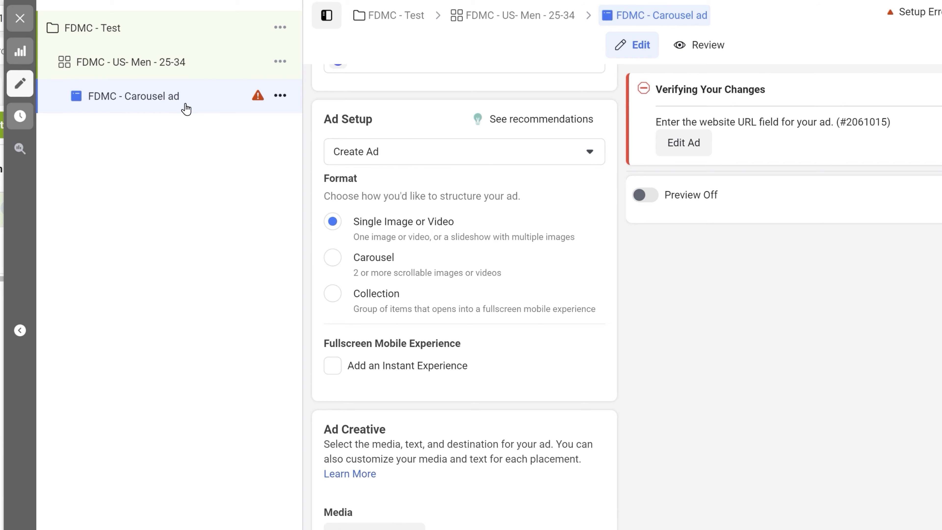
# - Switch to Canva to look at the trafficad 6 and traffic ad 4 designs, and return to Ads Manager
pyautogui.click(660, 10)
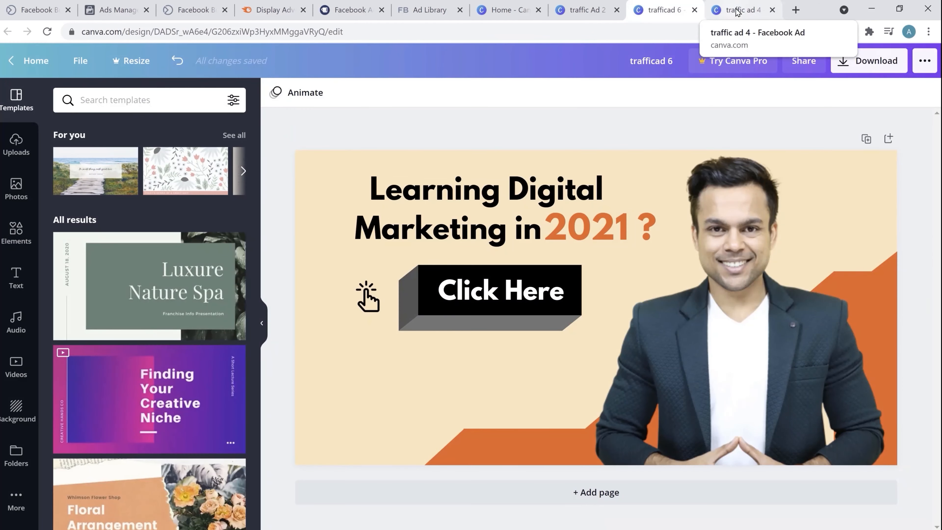
pyautogui.click(736, 11)
pyautogui.click(660, 9)
pyautogui.click(99, 13)
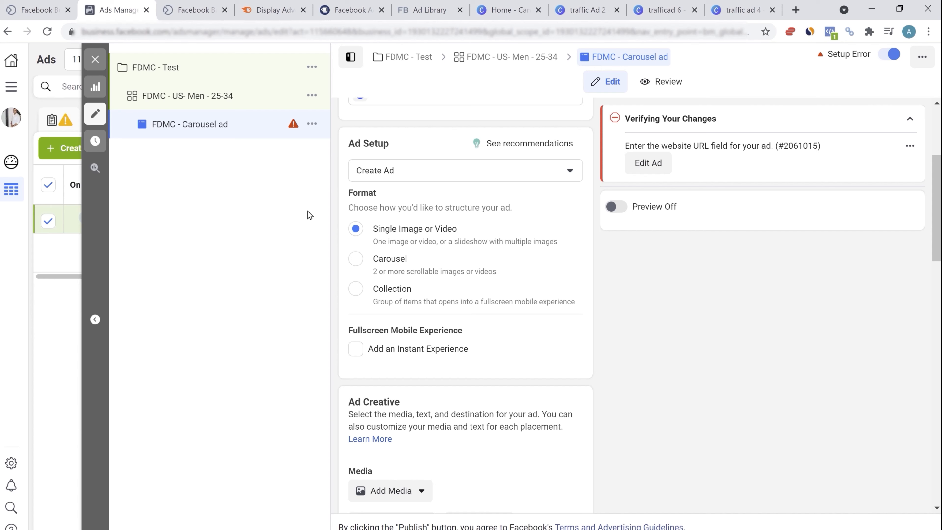
# - Switch to the Canva home page and open a new Facebook Video design from the Video category in a separate tab
pyautogui.click(490, 11)
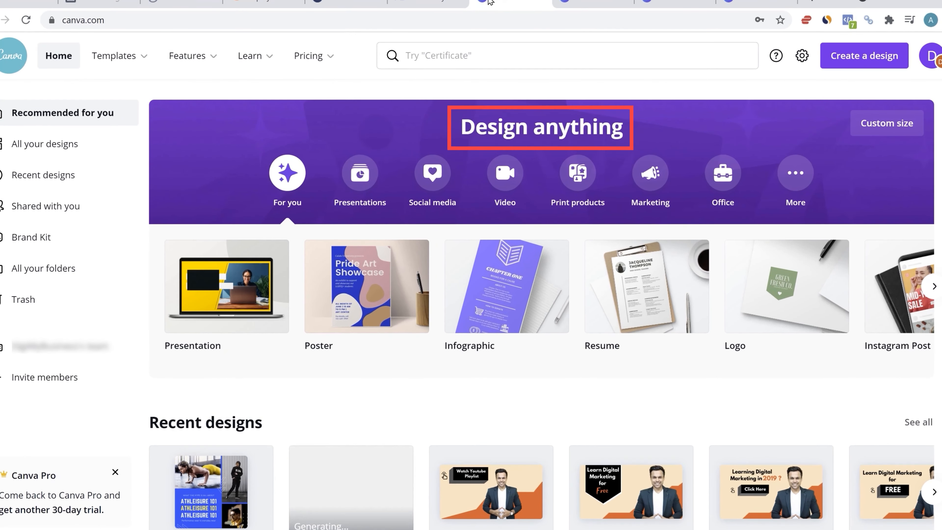
pyautogui.click(371, 169)
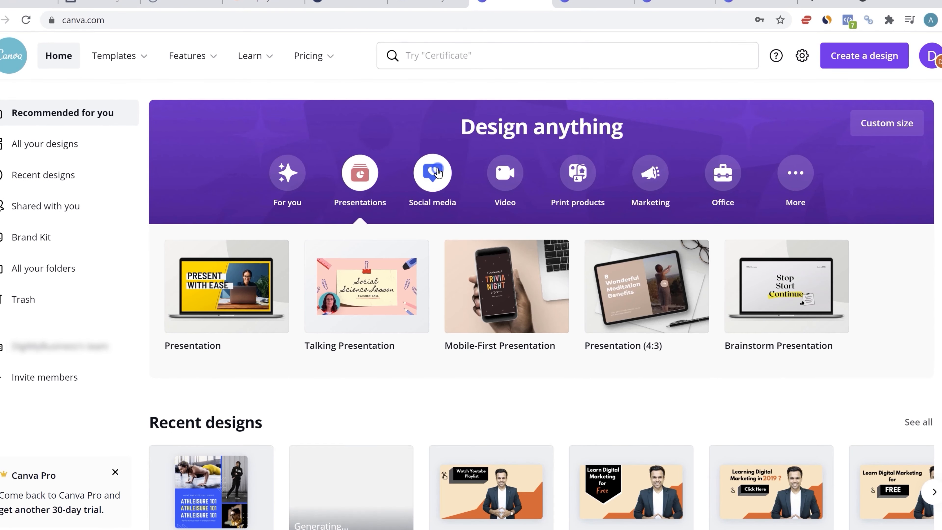
pyautogui.click(432, 170)
pyautogui.click(501, 174)
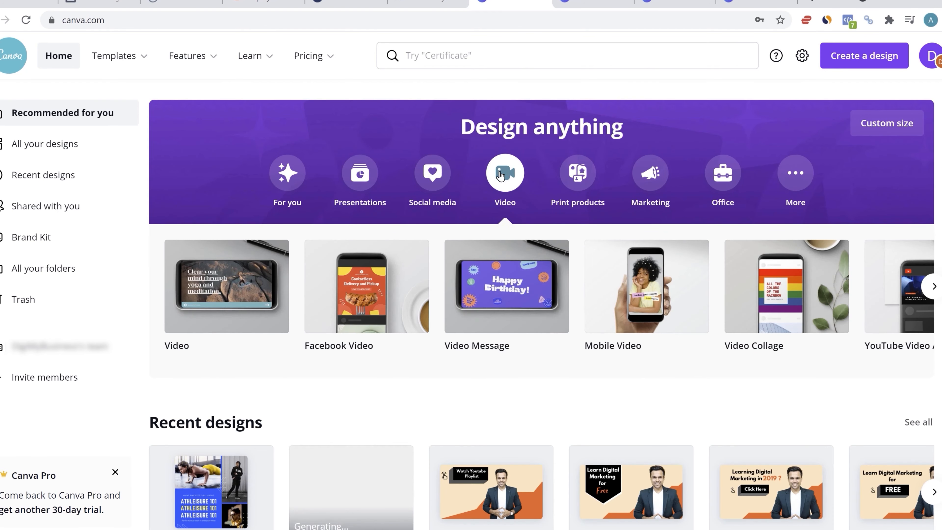
pyautogui.rightClick(363, 285)
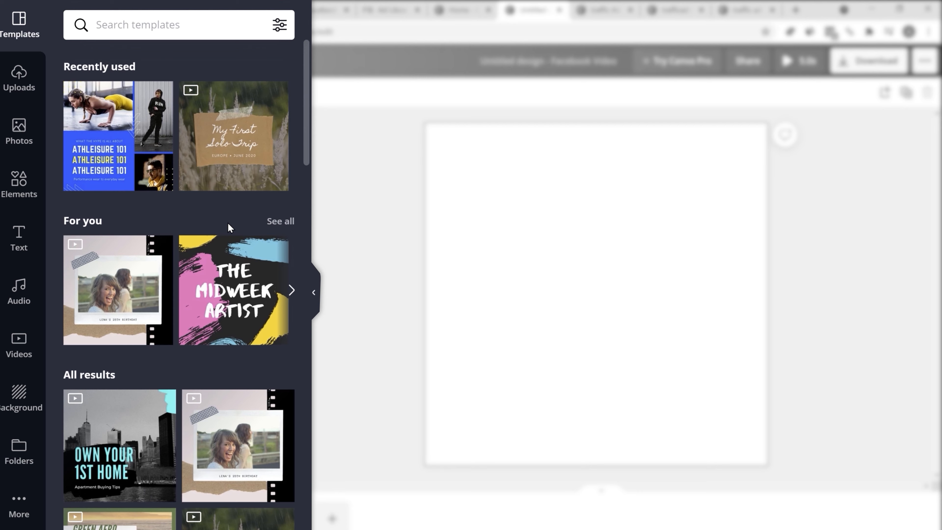
# - Find the Green Fitness Explainer Facebook Video template with the Active Lifestyle cover and apply all 10 of its pages
pyautogui.scroll(-5, 228, 222)
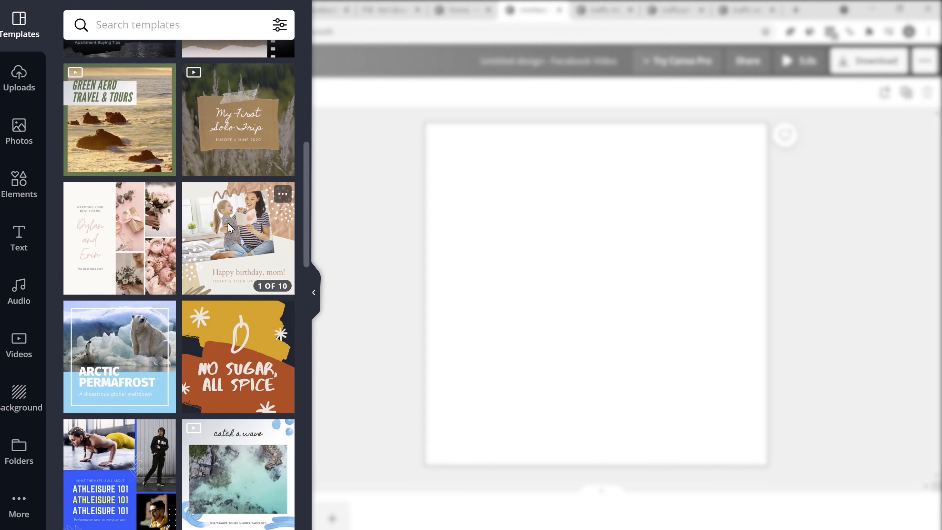
pyautogui.scroll(-15, 228, 227)
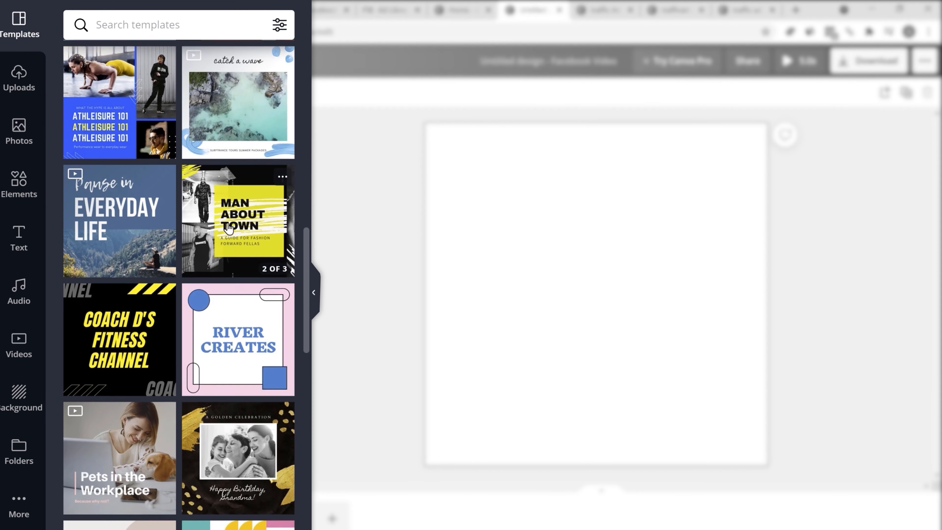
pyautogui.scroll(-8, 228, 227)
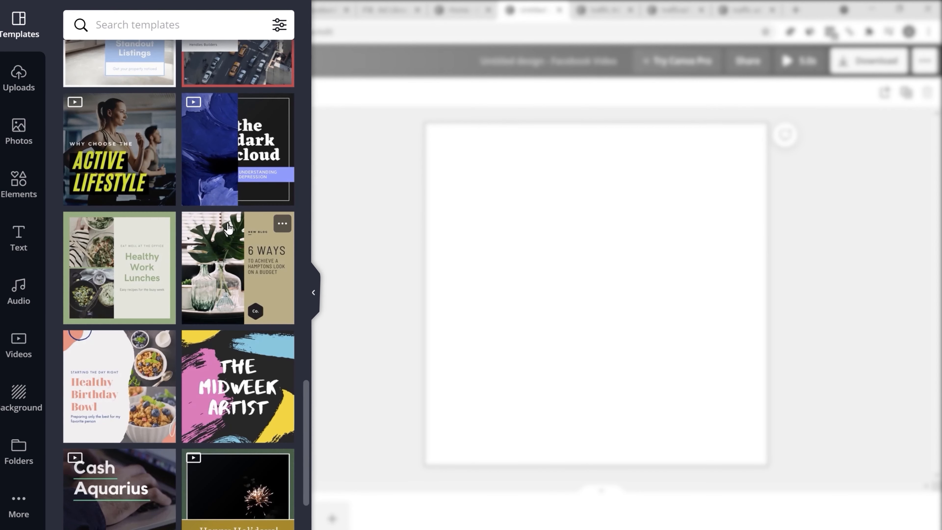
pyautogui.click(119, 149)
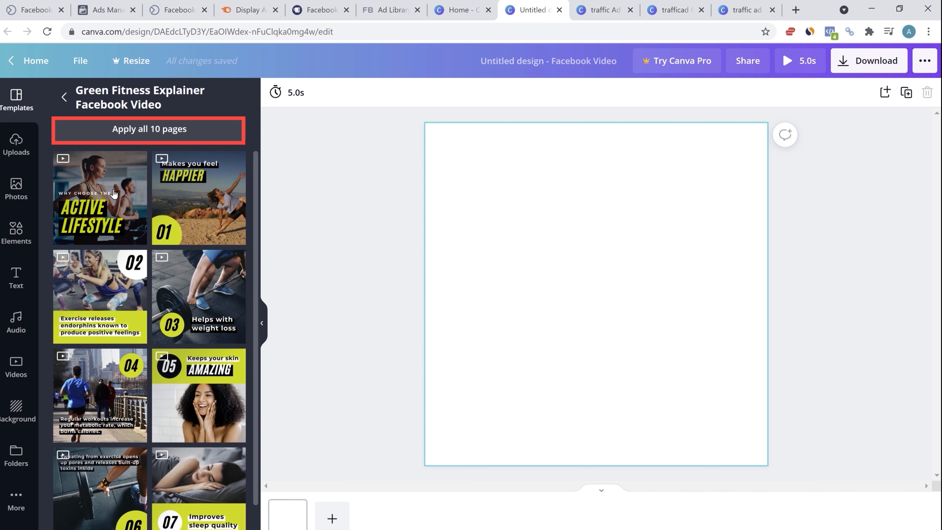
pyautogui.click(153, 128)
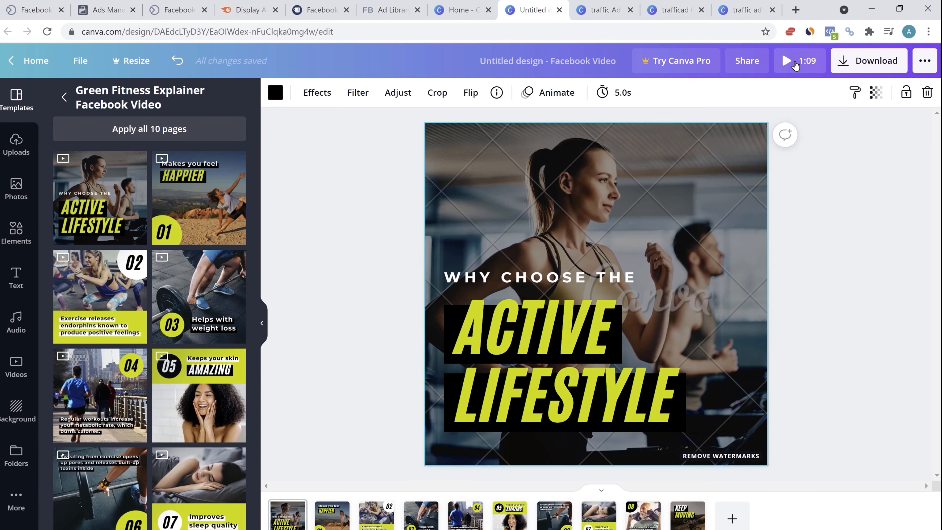
# - Play the fitness video preview, check the download's premium element purchase options and dismiss them
pyautogui.click(794, 64)
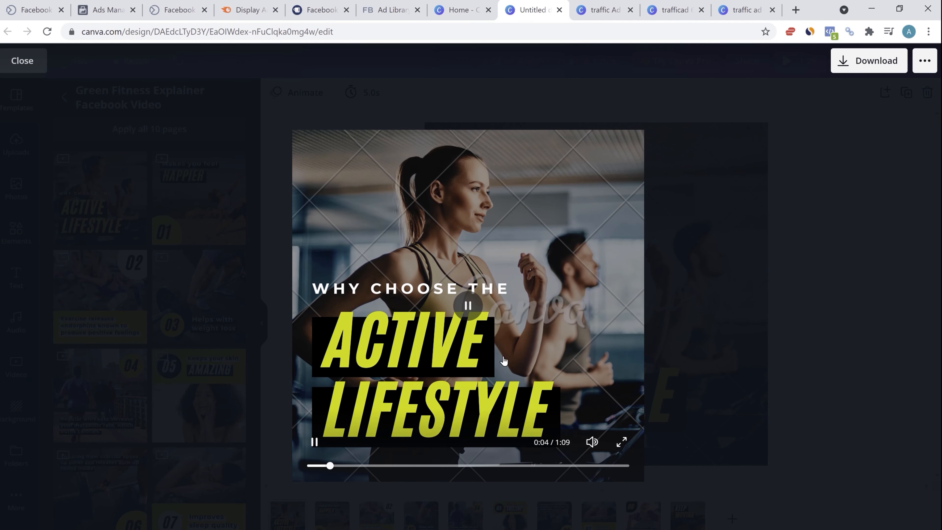
pyautogui.click(332, 465)
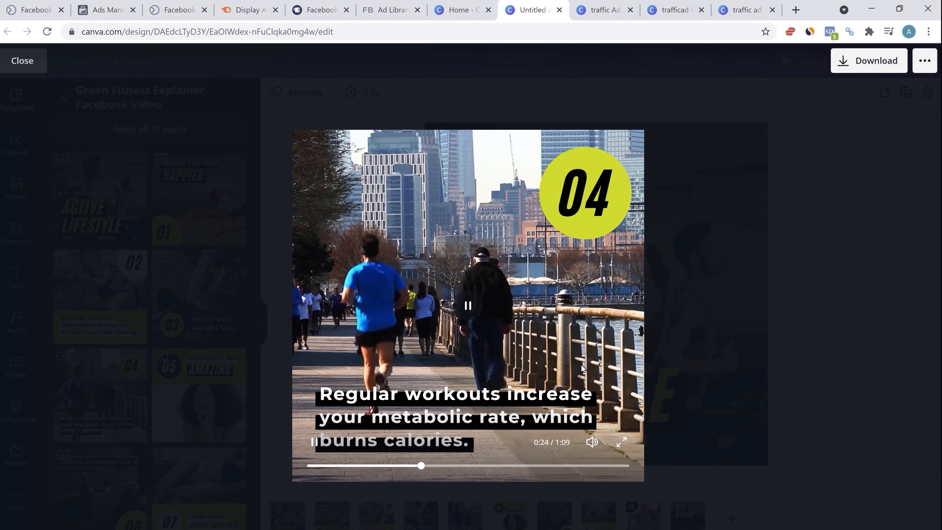
pyautogui.click(537, 199)
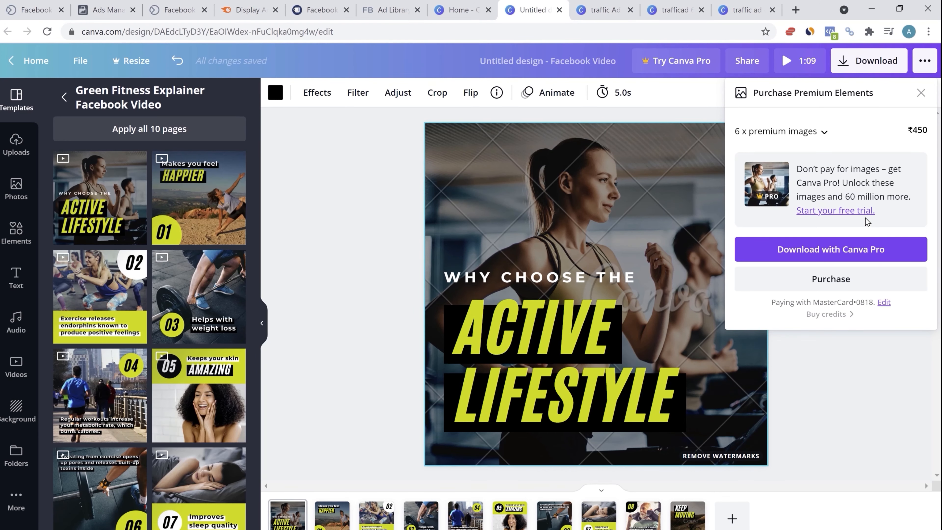
pyautogui.click(851, 375)
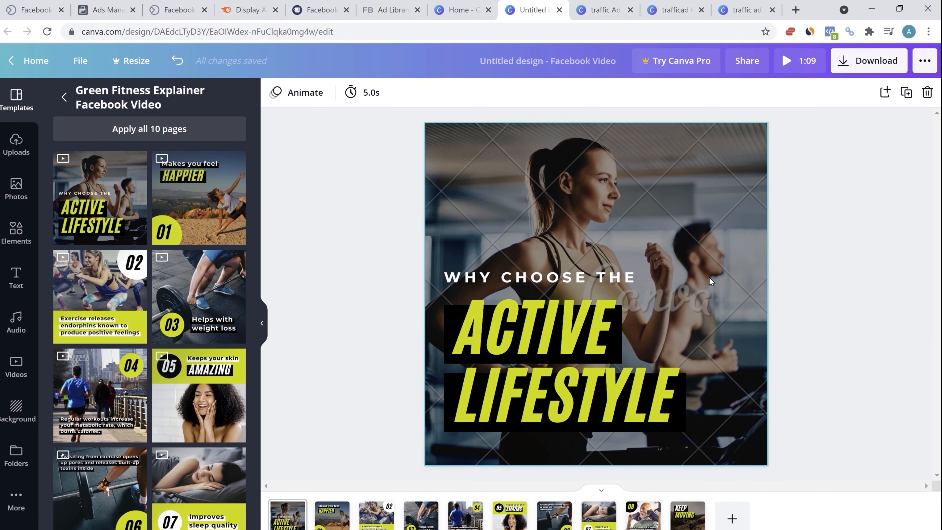
# - Delete the gym photo from the first page's background
pyautogui.click(616, 218)
pyautogui.press('Delete')
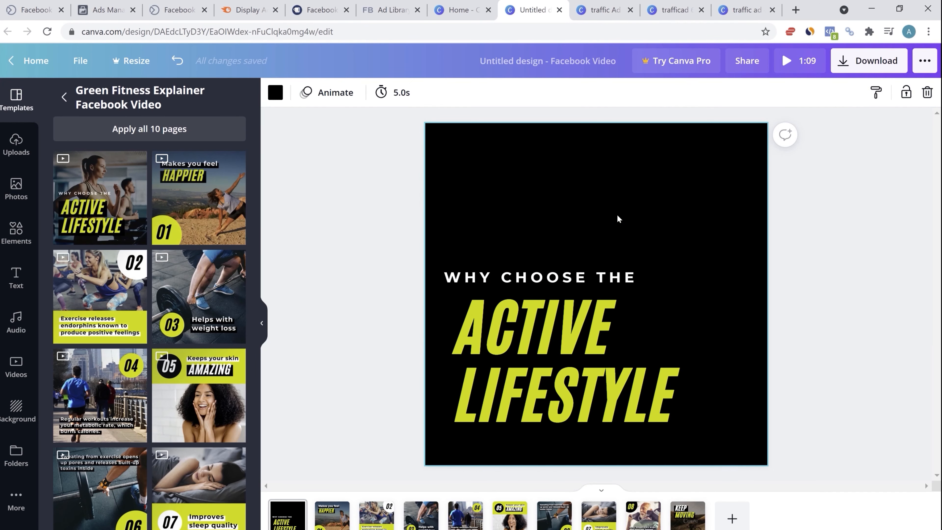
# - Set the uploaded orange-and-yellow sunburst image as the first page's background, and delete that background image
pyautogui.click(16, 144)
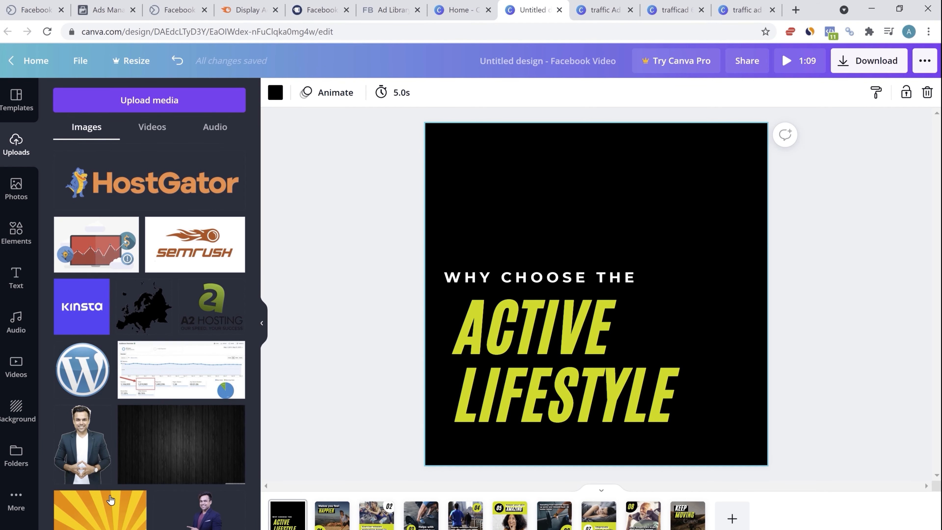
pyautogui.click(101, 515)
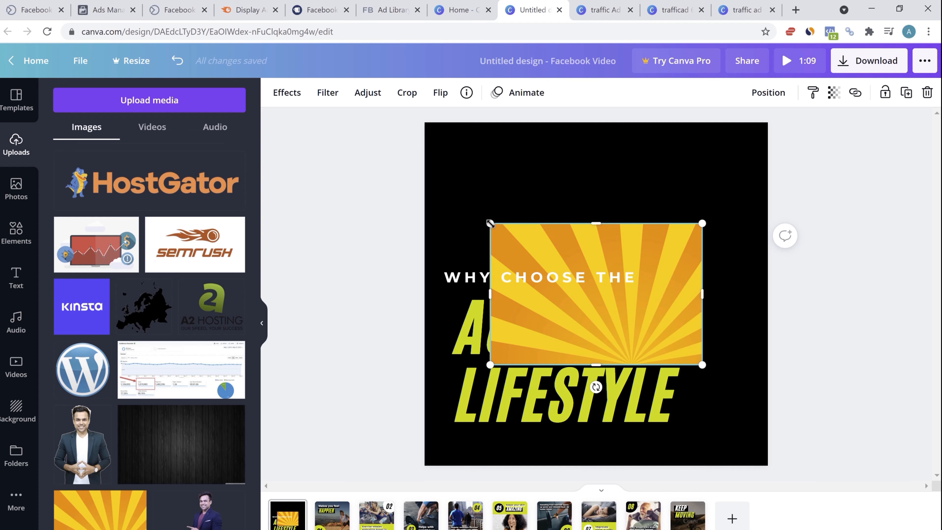
pyautogui.moveTo(490, 224); pyautogui.dragTo(435, 136)
pyautogui.moveTo(701, 168); pyautogui.dragTo(790, 104)
pyautogui.moveTo(408, 364); pyautogui.dragTo(263, 469)
pyautogui.hotkey('ctrl', 'z')
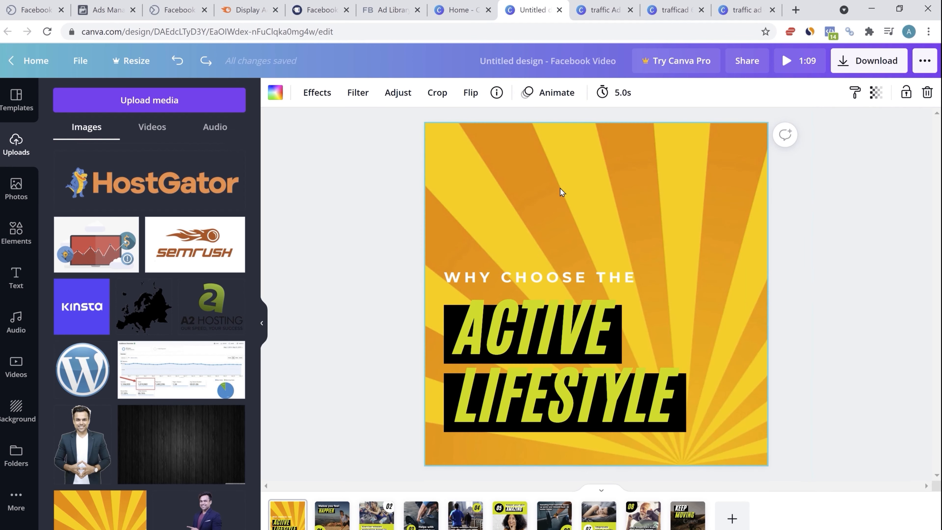
pyautogui.click(927, 93)
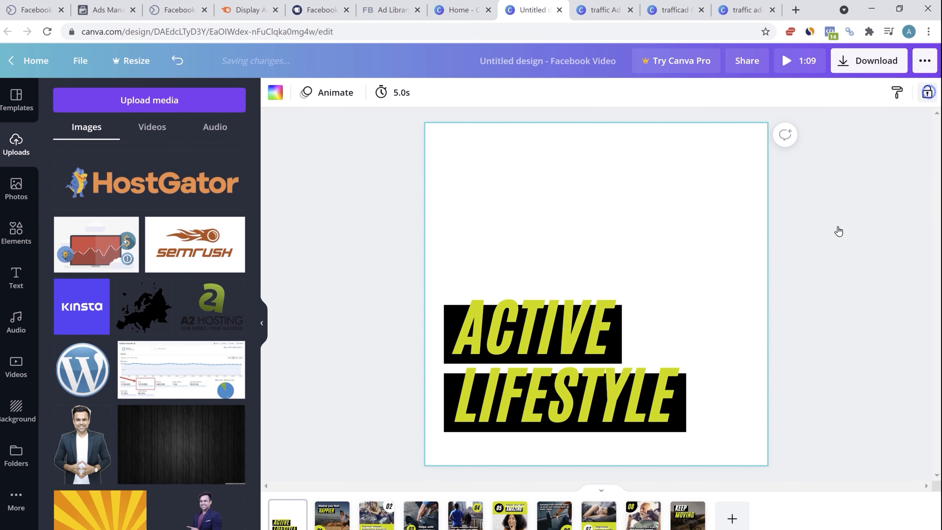
# - Try the brand and document colors on the ACTIVE LIFESTYLE heading and set its text color to the light blue brand color
pyautogui.click(524, 332)
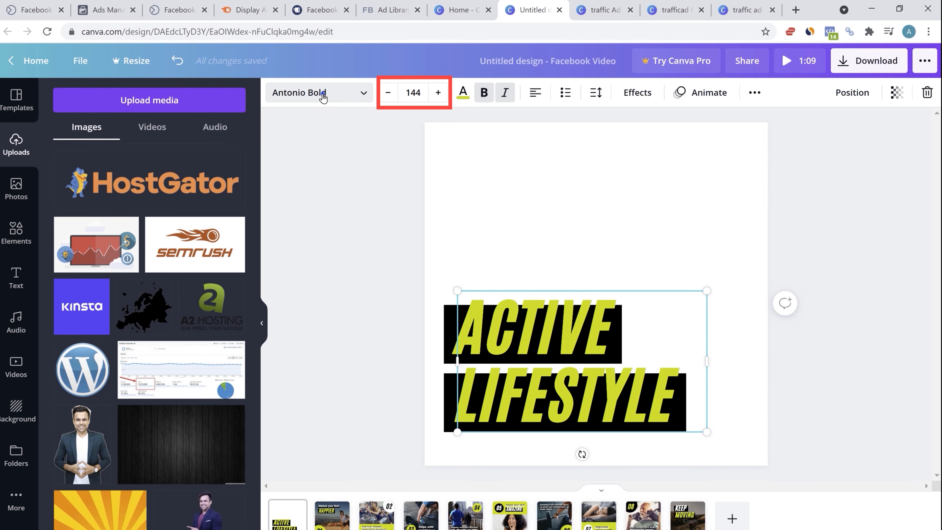
pyautogui.click(463, 92)
pyautogui.click(93, 242)
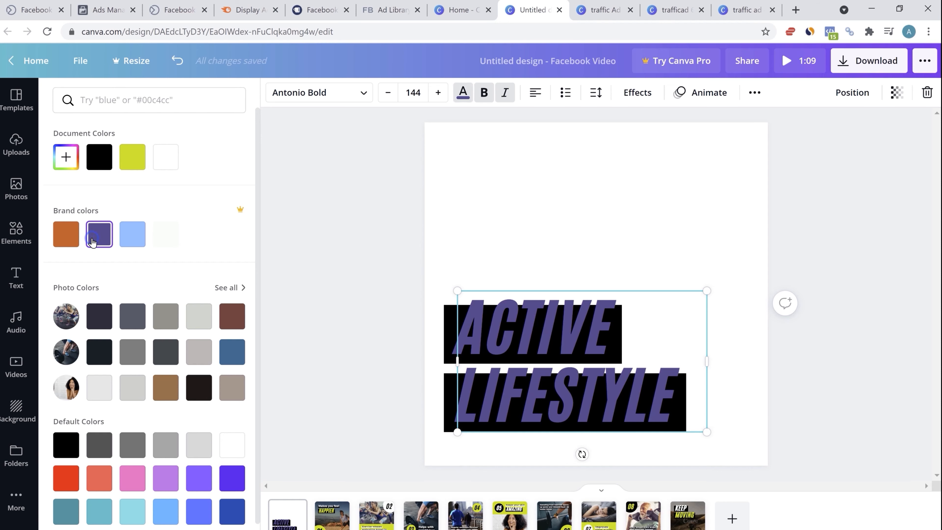
pyautogui.click(133, 234)
pyautogui.click(100, 157)
pyautogui.click(137, 233)
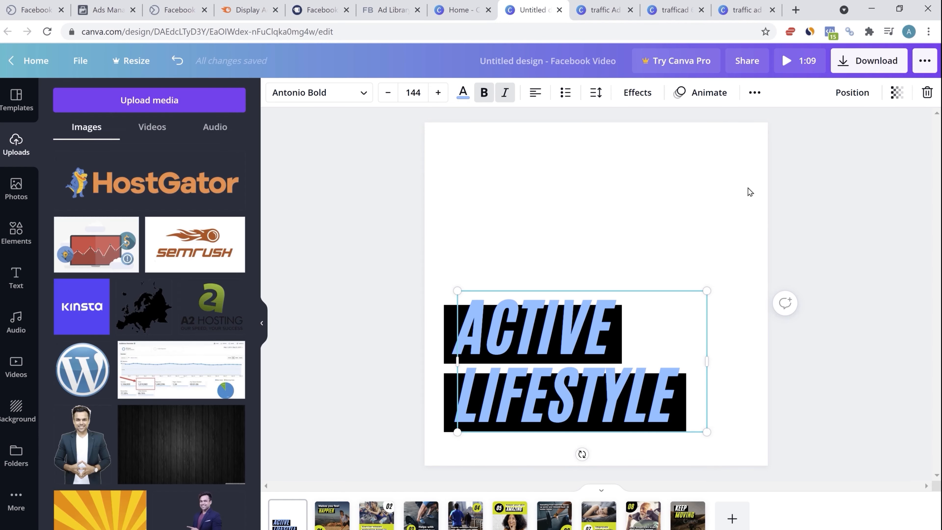
# - Browse the available design elements, from lines and shapes down to stickers, charts, grids and gradients
pyautogui.click(11, 231)
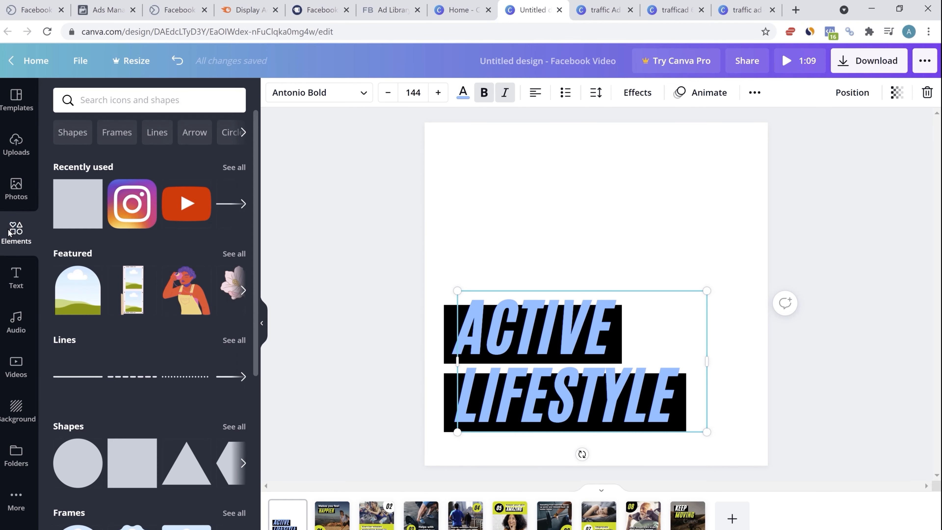
pyautogui.scroll(-5, 8, 232)
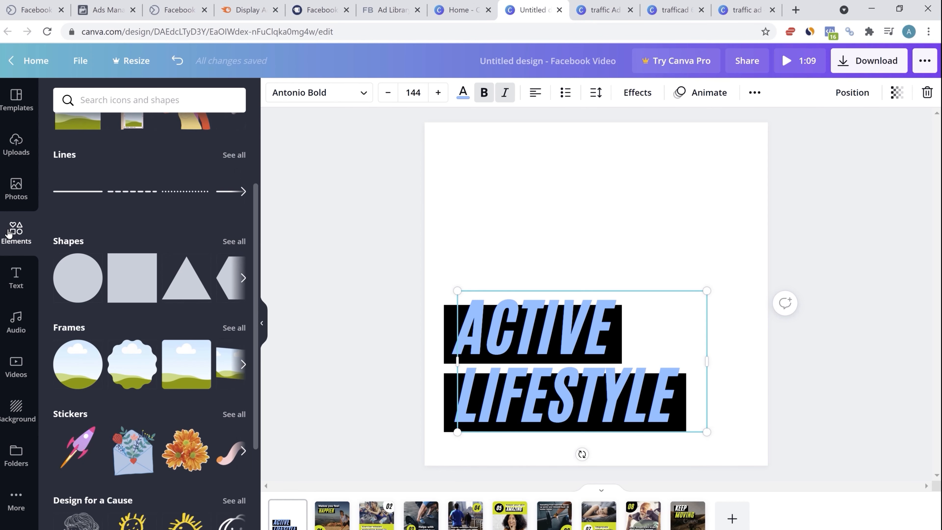
pyautogui.scroll(-3, 8, 232)
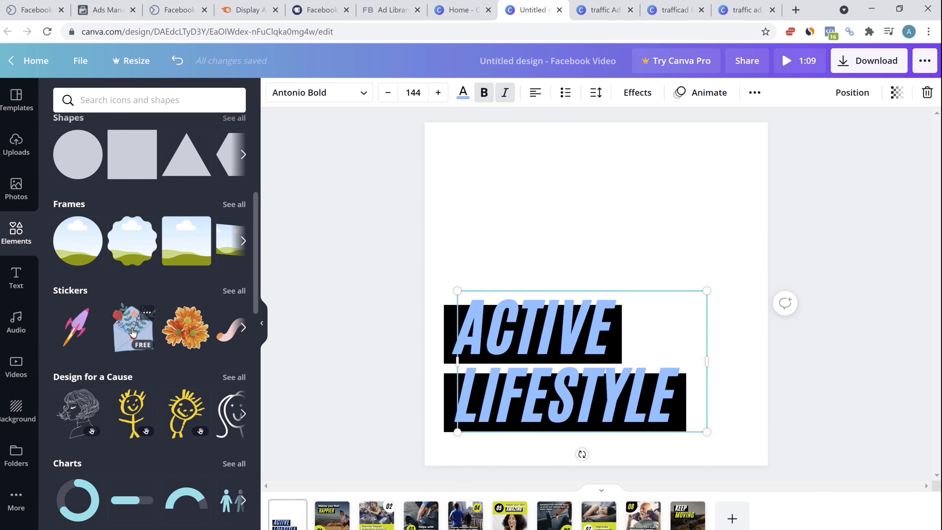
pyautogui.scroll(-4, 133, 331)
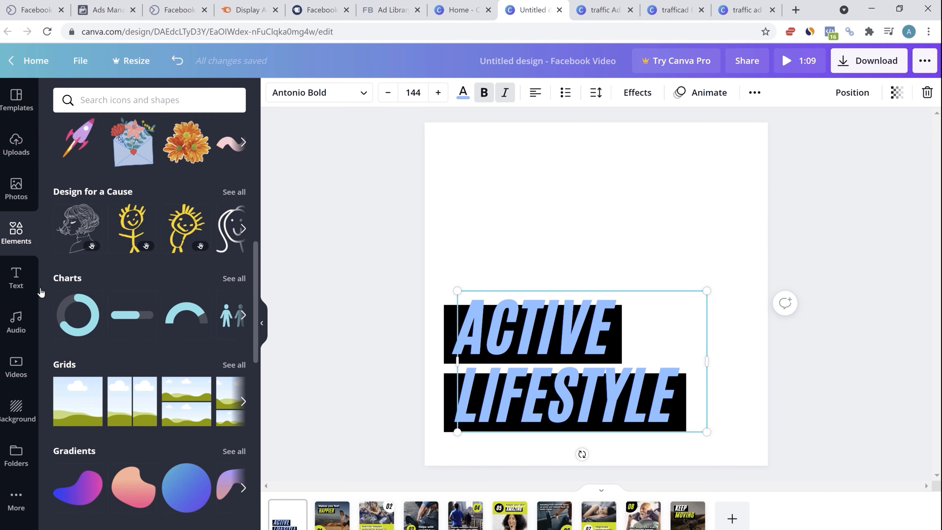
# - Add the pink GLOW font combination to the first page and move it near the page's upper edge
pyautogui.click(16, 280)
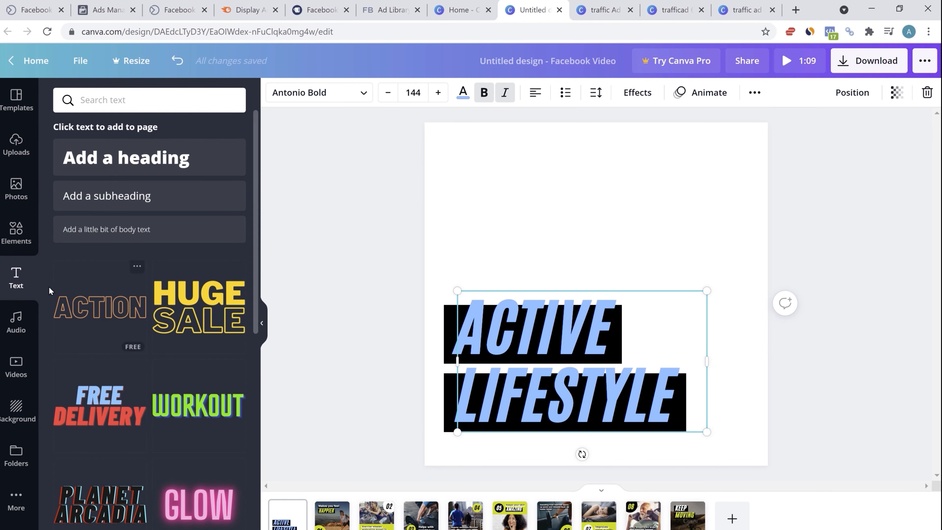
pyautogui.scroll(-5, 204, 319)
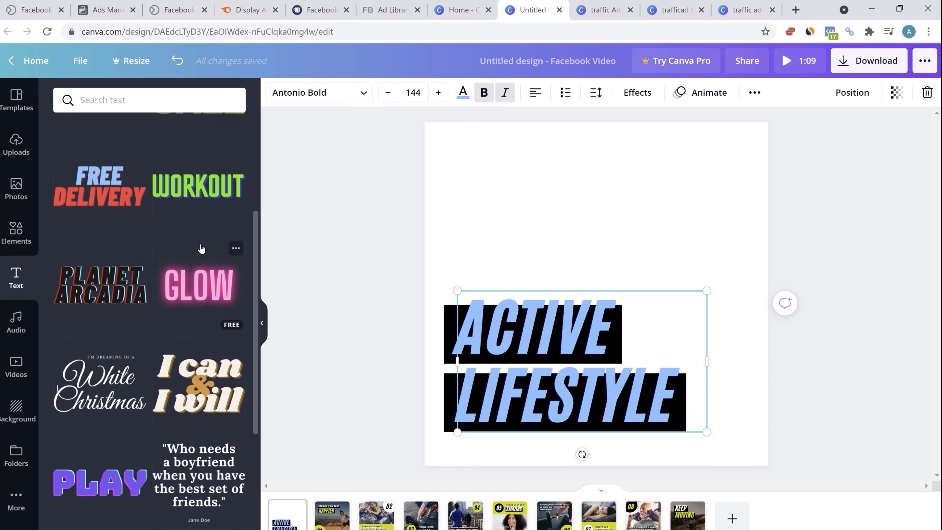
pyautogui.scroll(3, 203, 319)
pyautogui.click(199, 406)
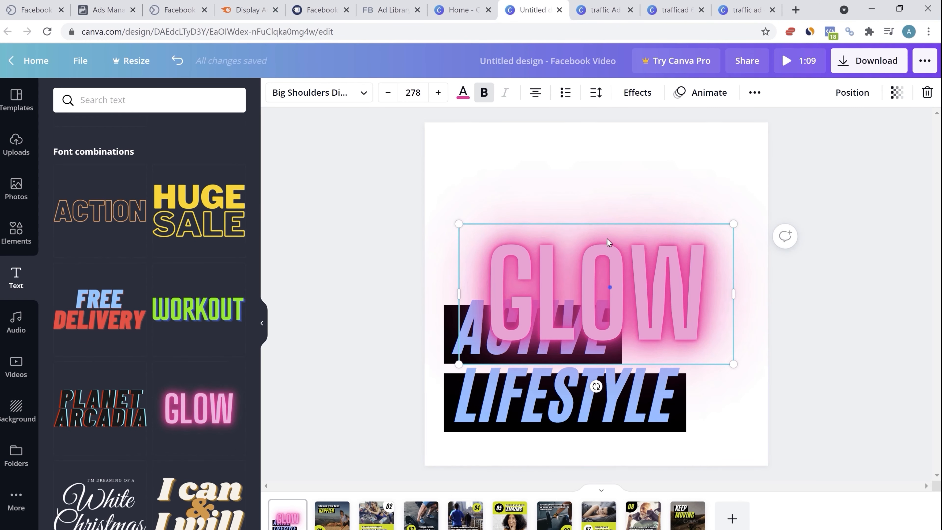
pyautogui.moveTo(610, 287); pyautogui.dragTo(590, 192)
# - Replace the upper GLOW text with FITNESS and move it toward the page's right edge
pyautogui.click(561, 203)
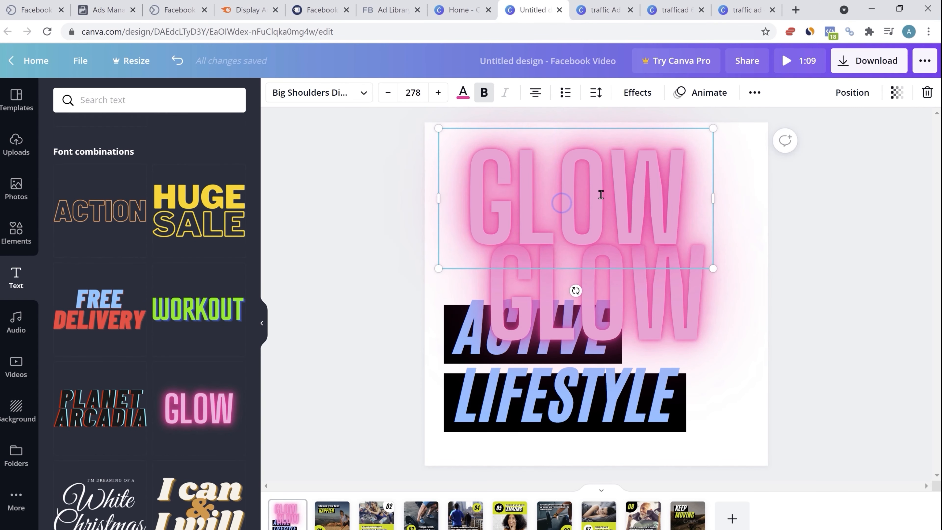
pyautogui.hotkey('ctrl', 'a')
pyautogui.write('FITNESS')
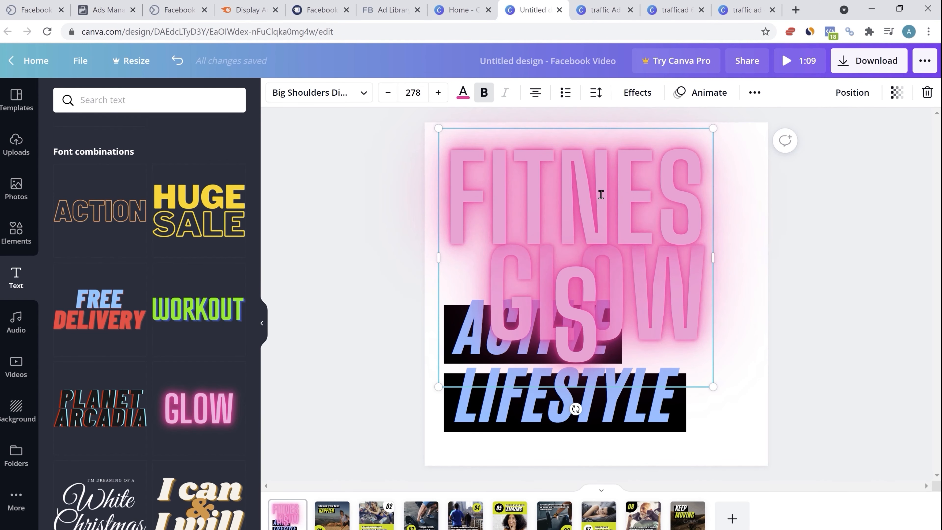
pyautogui.moveTo(627, 205); pyautogui.dragTo(745, 200)
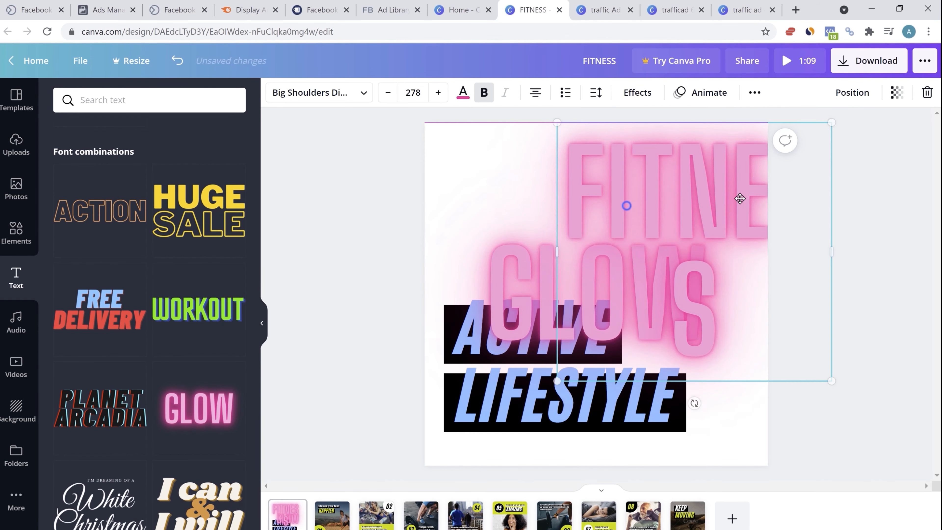
# - Delete the leftover GLOW text overlapping the ACTIVE LIFESTYLE heading and select the FITNESS text
pyautogui.click(510, 273)
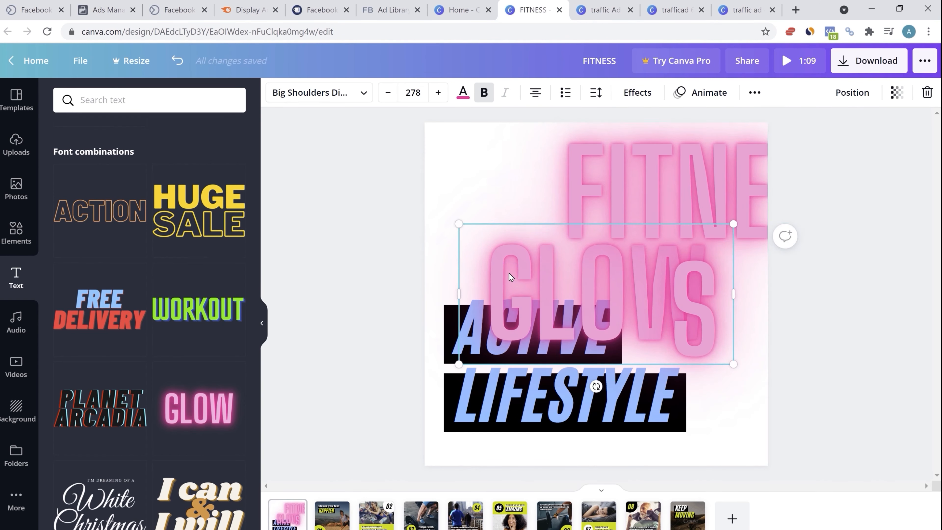
pyautogui.press('Delete')
pyautogui.click(729, 202)
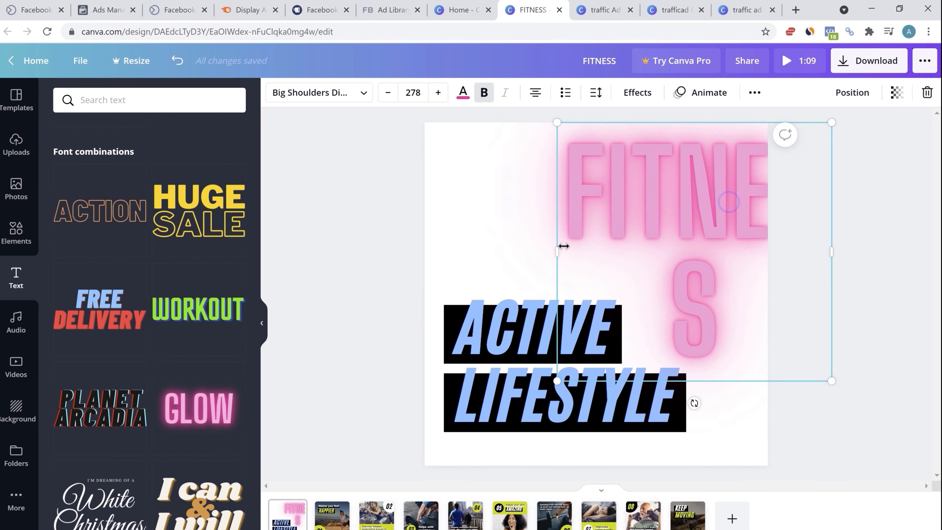
# - Widen the FITNESS text box so the word fits on one line, and position it above the ACTIVE LIFESTYLE heading
pyautogui.moveTo(477, 249); pyautogui.dragTo(416, 253)
pyautogui.moveTo(643, 196); pyautogui.dragTo(614, 227)
pyautogui.click(874, 210)
pyautogui.click(860, 201)
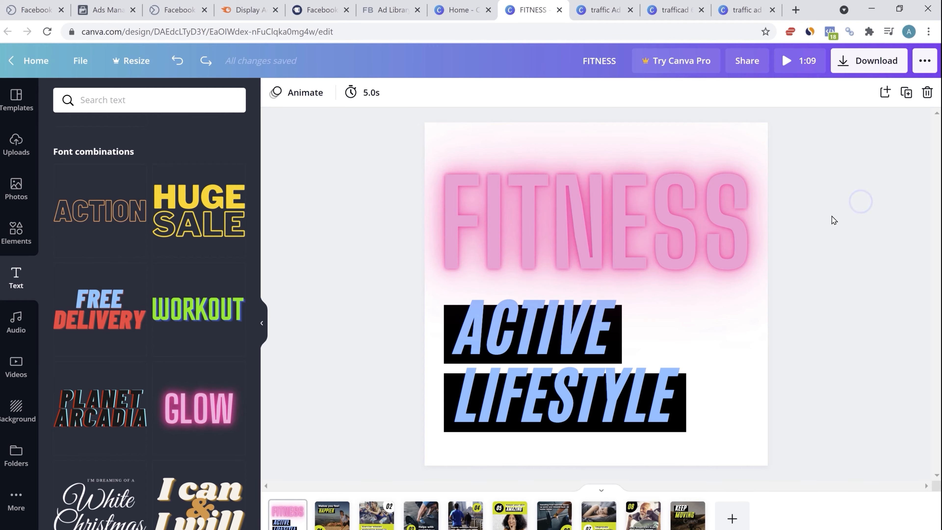
# - Duplicate the FITNESS text, move the copy over the ACTIVE LIFESTYLE heading, and delete that copy
pyautogui.click(618, 207)
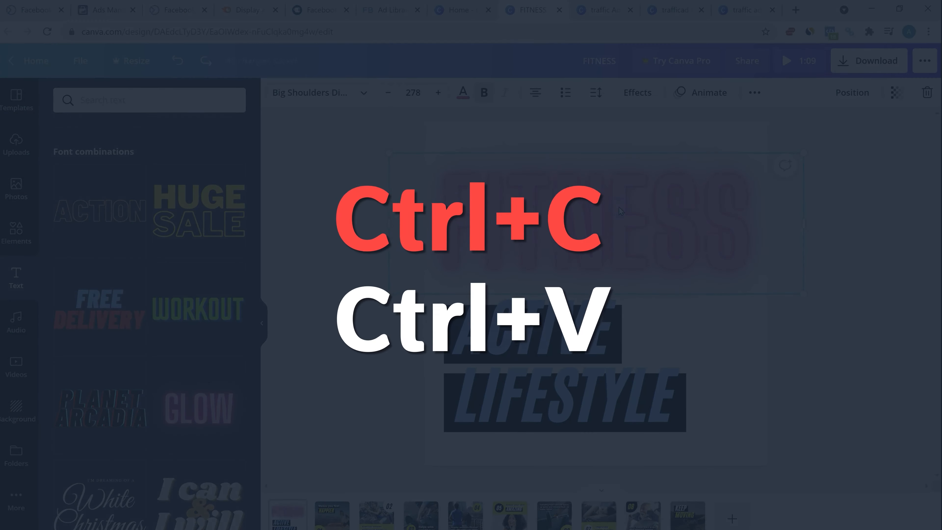
pyautogui.hotkey('ctrl', 'c')
pyautogui.hotkey('ctrl', 'v')
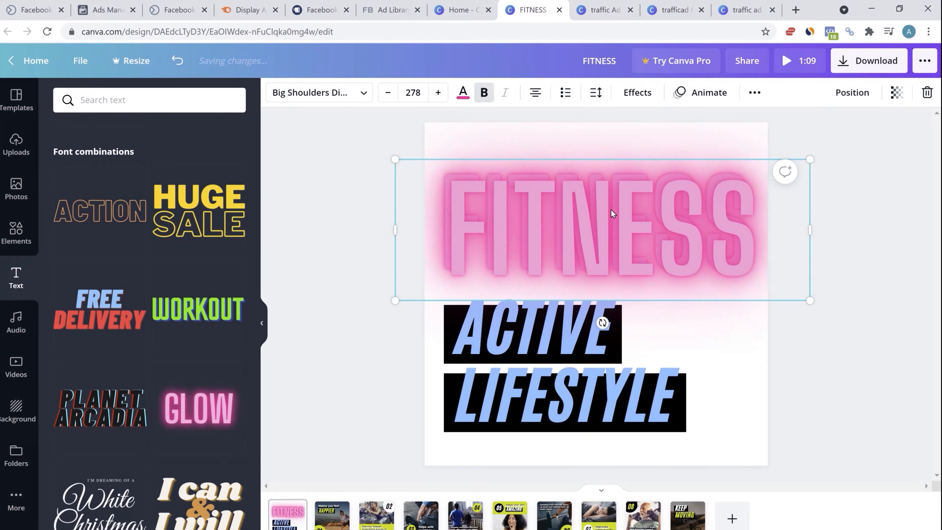
pyautogui.moveTo(583, 219); pyautogui.dragTo(589, 346)
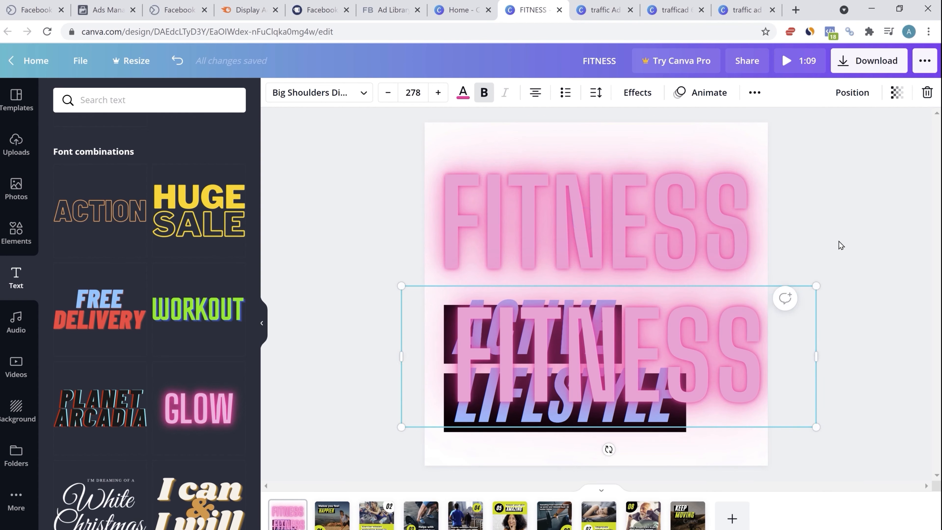
pyautogui.click(880, 224)
pyautogui.click(640, 327)
pyautogui.press('Delete')
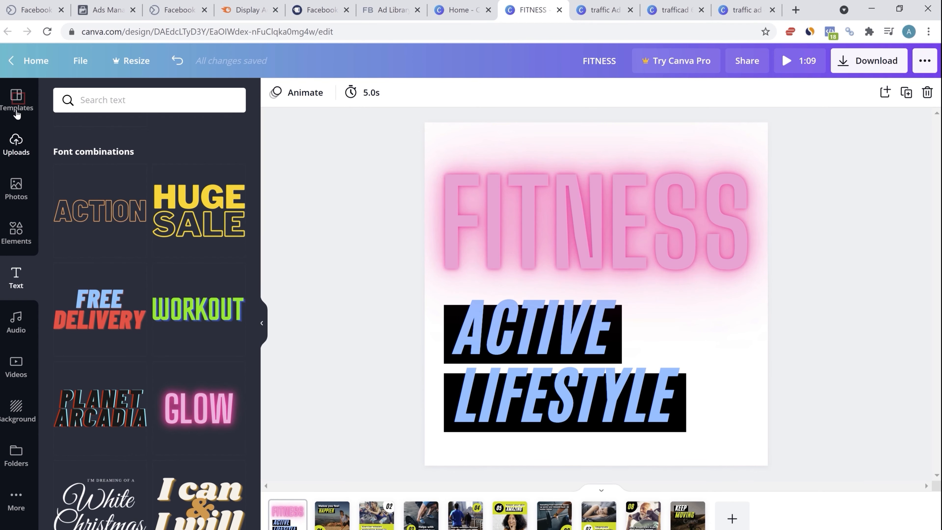
# - Try the Block, Breathe, Fade and Pan page animations on the first page and apply Tumble
pyautogui.click(17, 99)
pyautogui.click(289, 92)
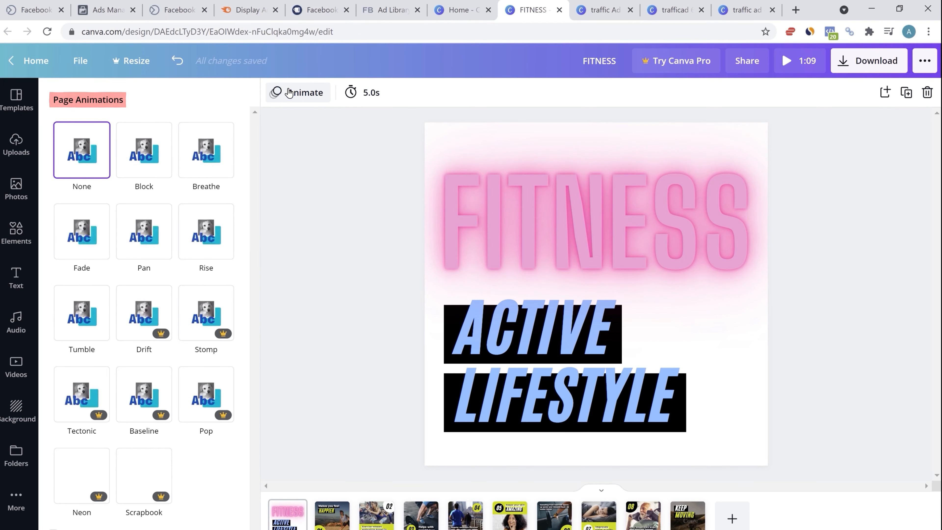
pyautogui.click(153, 141)
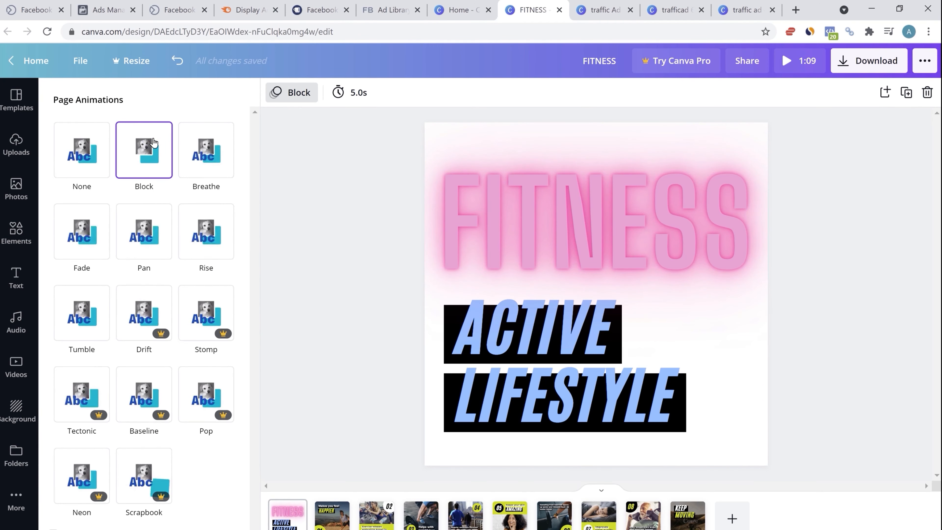
pyautogui.click(202, 145)
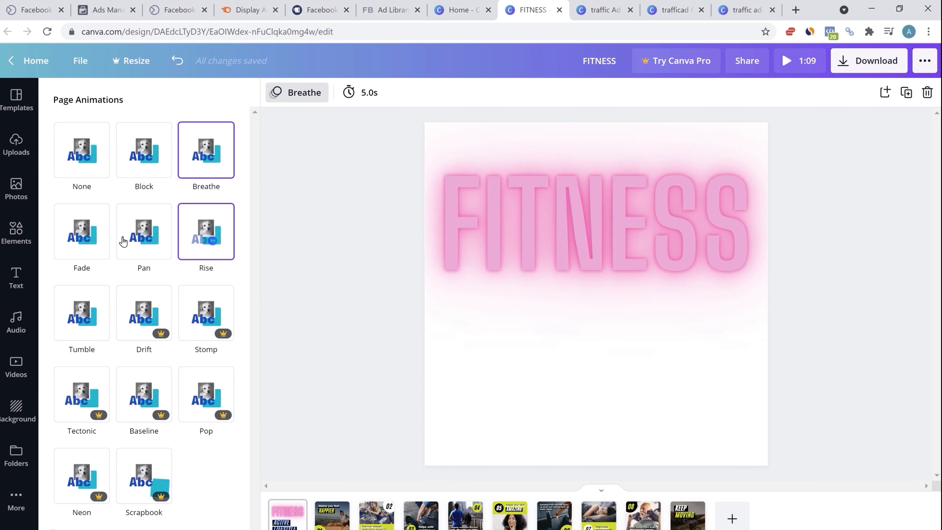
pyautogui.click(122, 237)
pyautogui.click(83, 238)
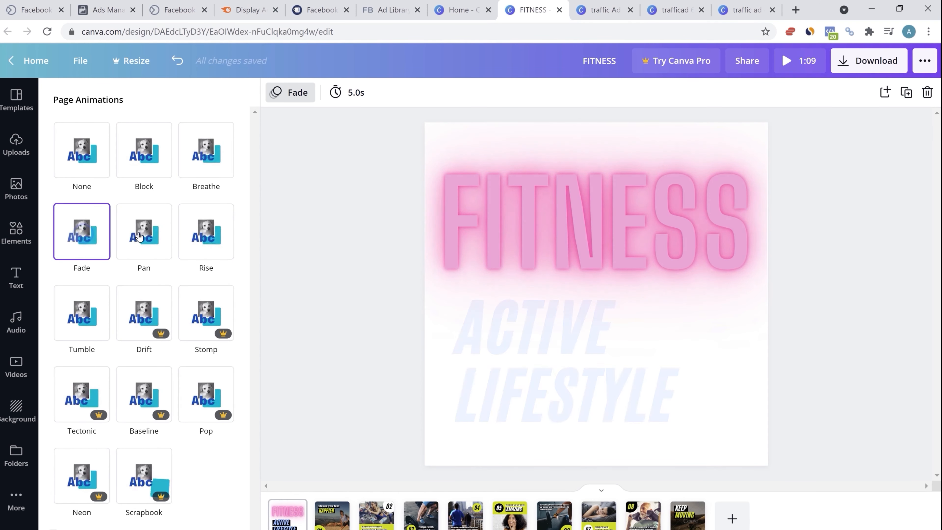
pyautogui.click(143, 231)
pyautogui.click(86, 325)
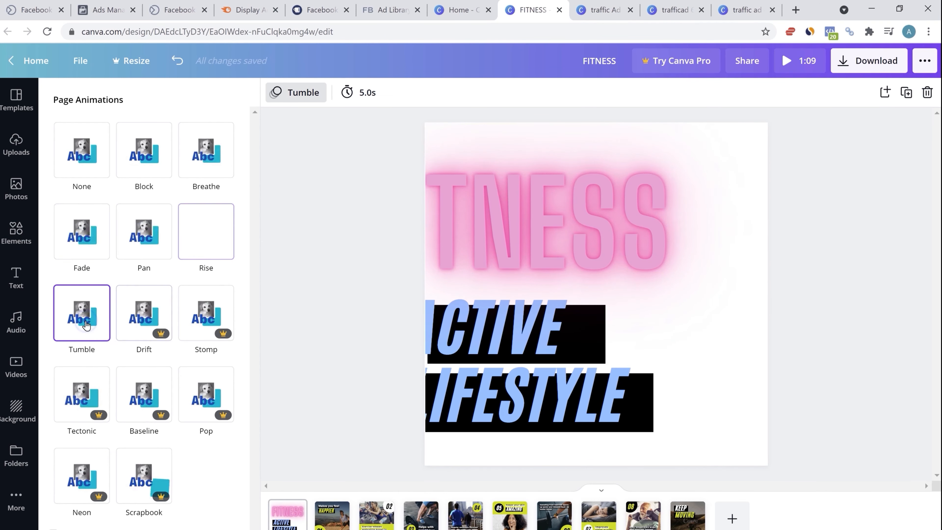
pyautogui.click(864, 227)
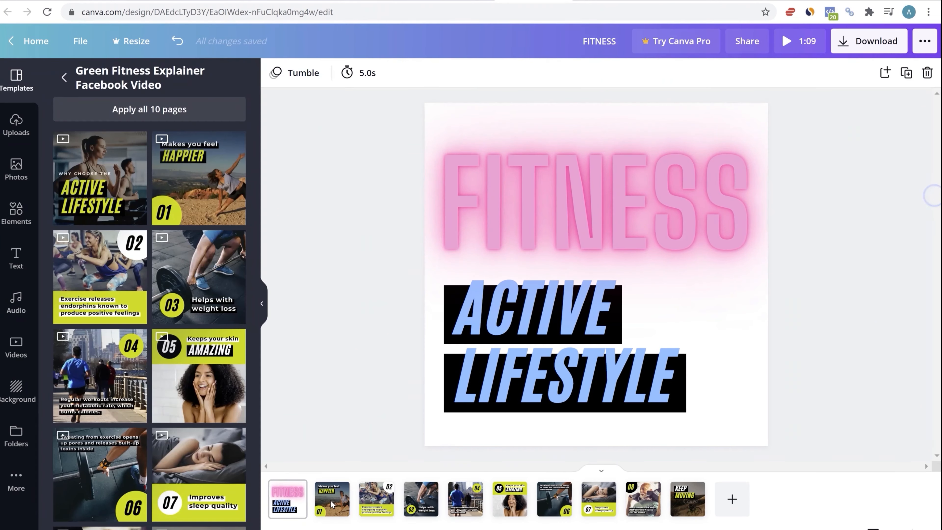
# - Look through the design's pages one by one, from page 2 to page 9
pyautogui.click(332, 523)
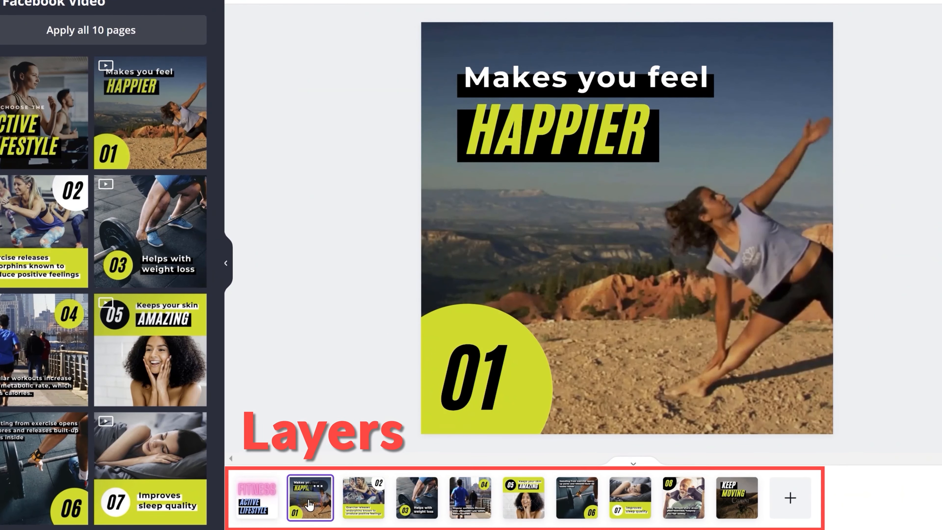
pyautogui.click(357, 510)
pyautogui.click(403, 510)
pyautogui.click(468, 509)
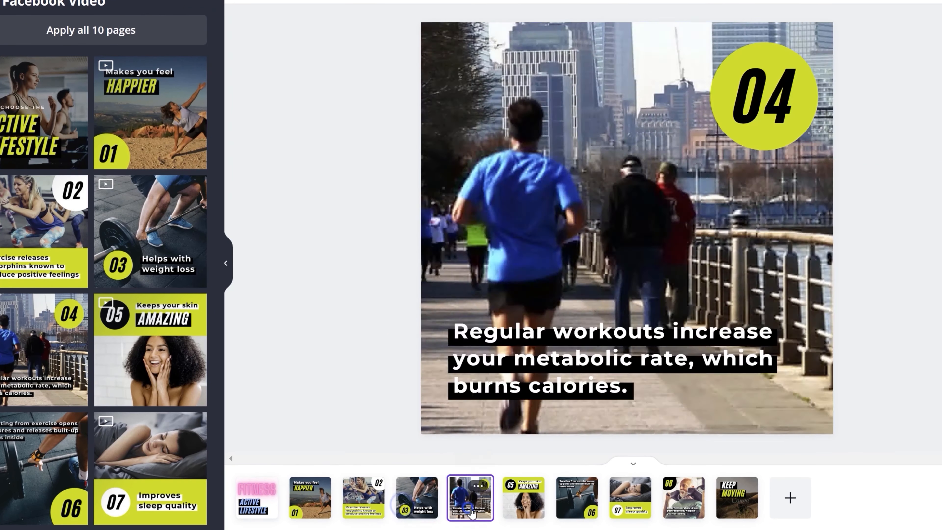
pyautogui.click(538, 510)
pyautogui.click(577, 499)
pyautogui.click(630, 499)
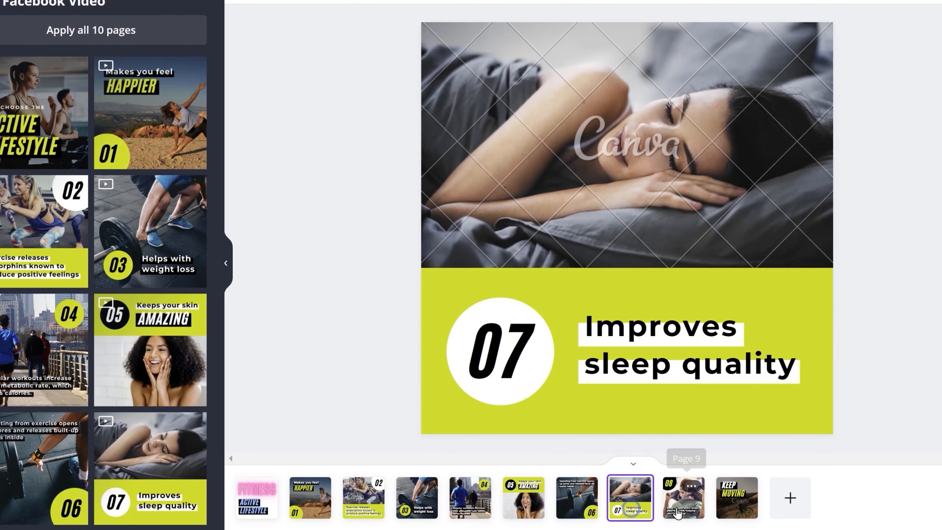
pyautogui.click(683, 499)
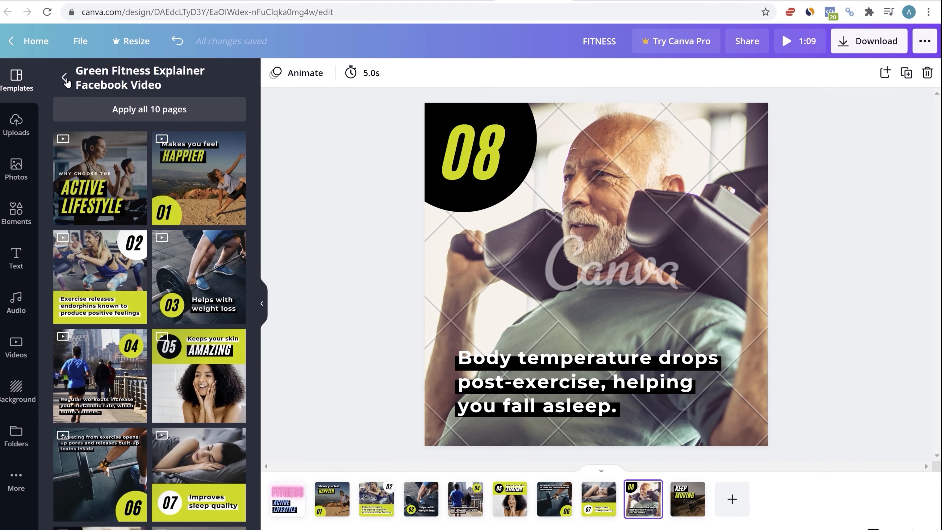
# - Return to the full template collection and browse the other available templates
pyautogui.click(65, 78)
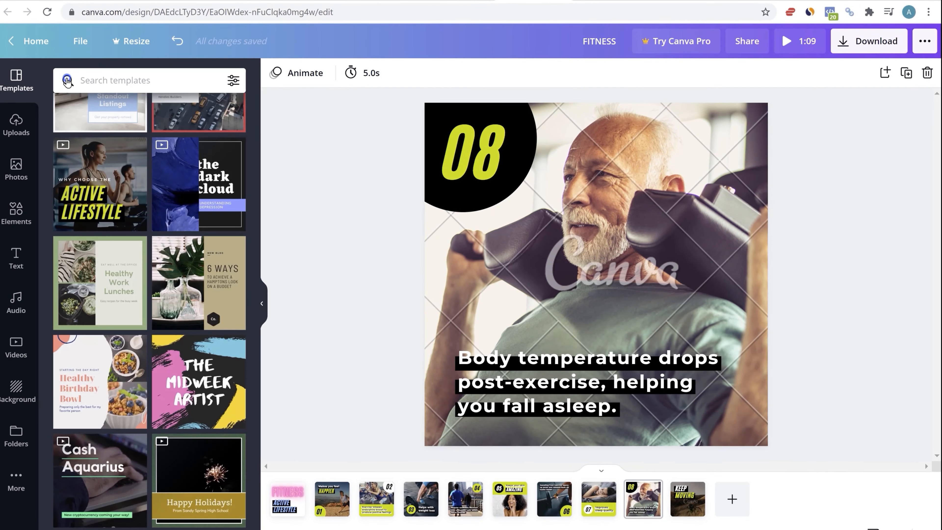
pyautogui.scroll(-6, 196, 344)
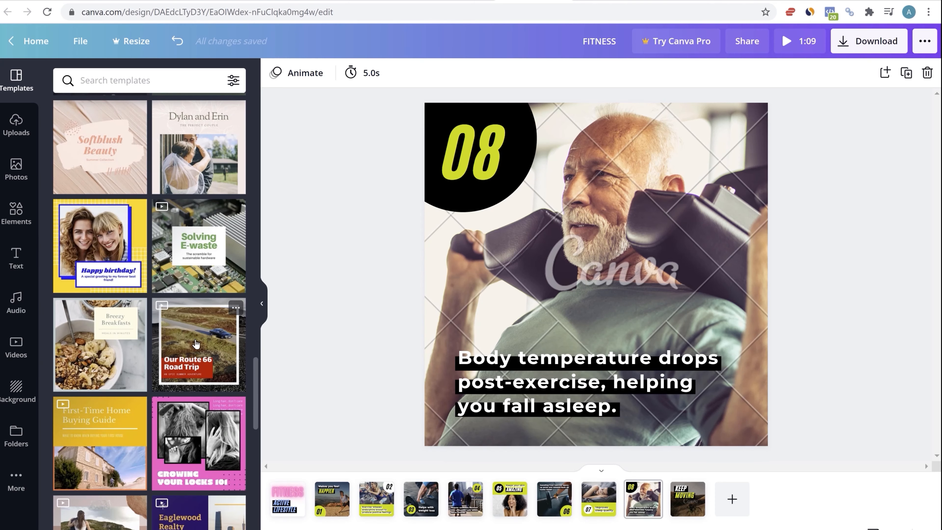
pyautogui.scroll(-3, 236, 294)
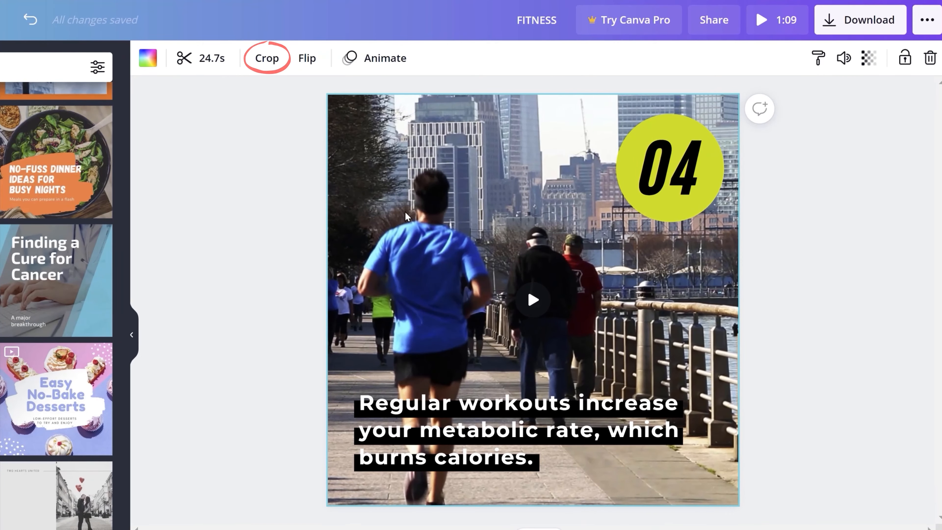
# - Crop the runner video on the 04 page by shifting the footage left within the page frame
pyautogui.click(267, 58)
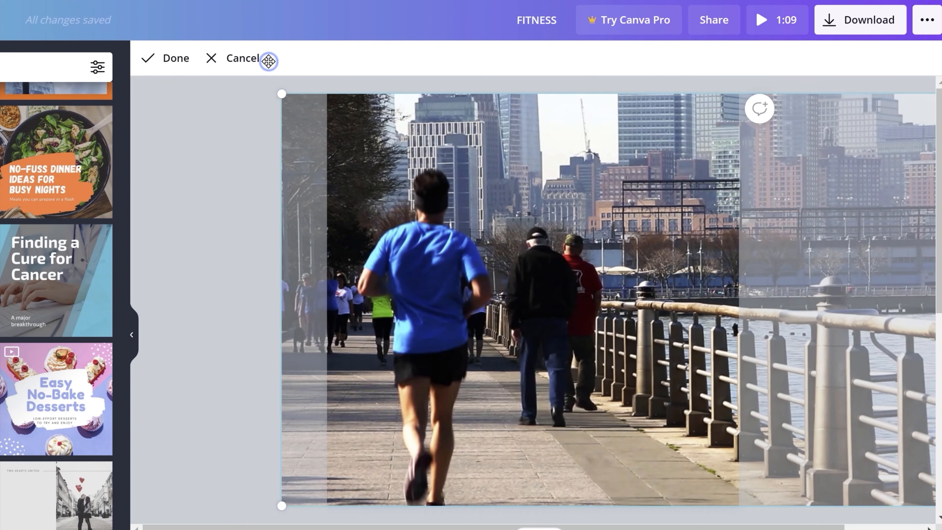
pyautogui.moveTo(517, 273); pyautogui.dragTo(436, 274)
pyautogui.moveTo(477, 275); pyautogui.dragTo(481, 275)
pyautogui.click(150, 58)
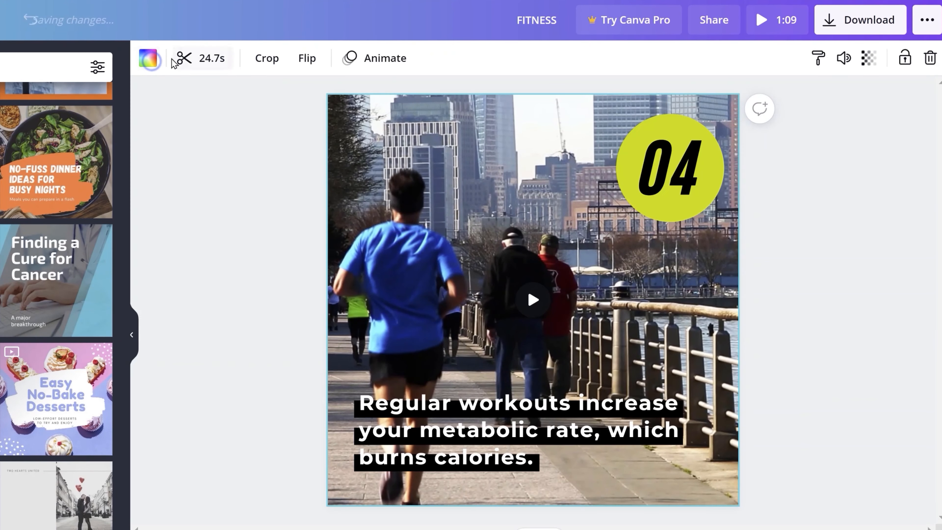
# - Trim the end of the 04 page's runner video so the clip lasts 8.7 s
pyautogui.click(192, 60)
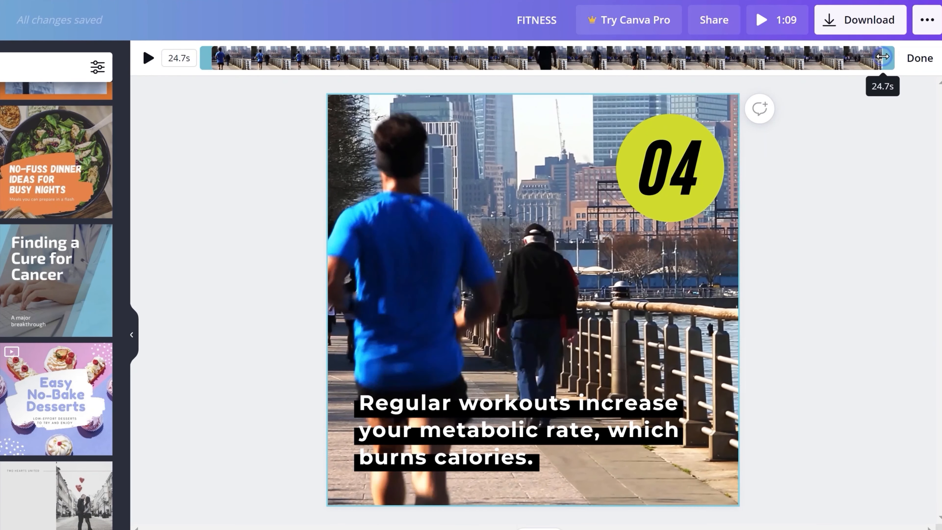
pyautogui.moveTo(882, 57); pyautogui.dragTo(456, 59)
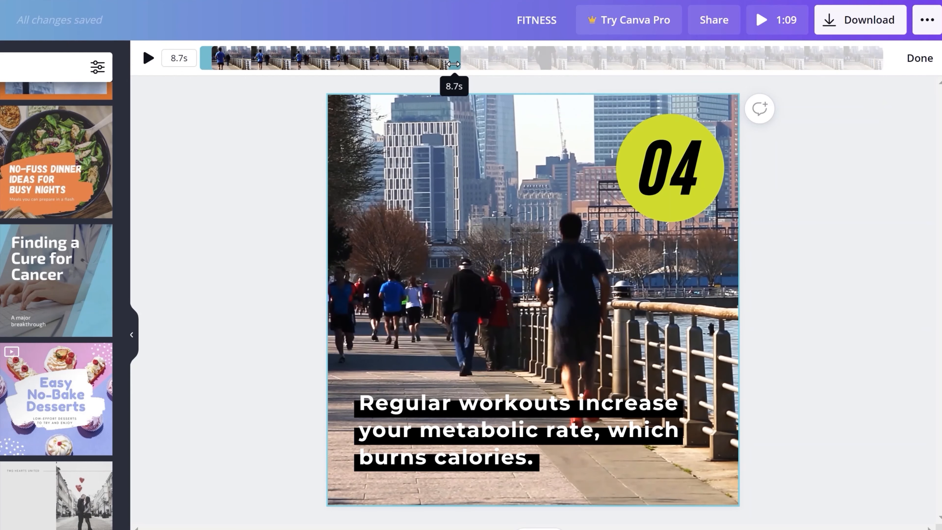
pyautogui.click(840, 212)
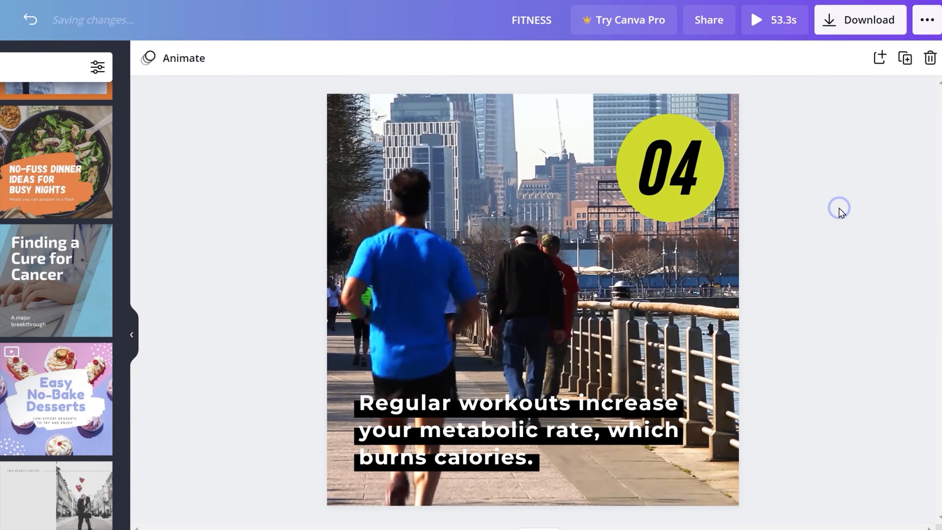
pyautogui.click(450, 399)
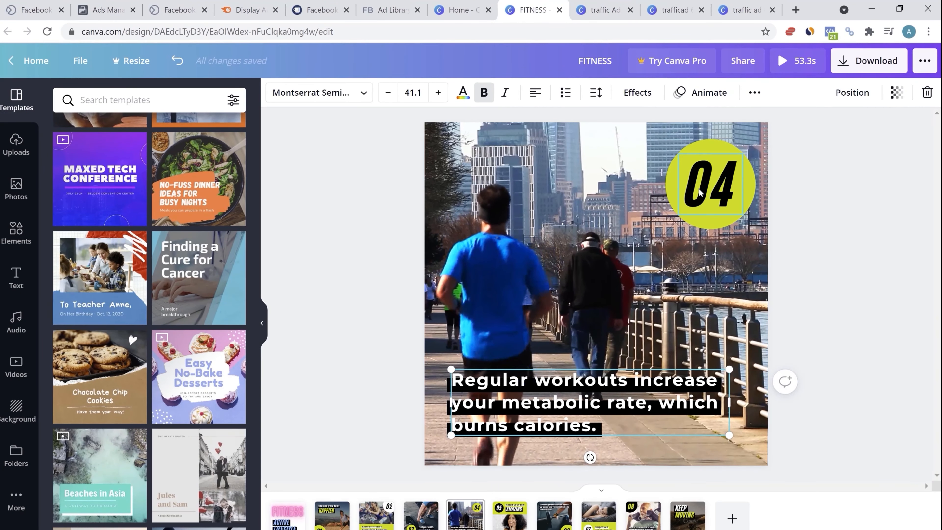
pyautogui.click(700, 192)
pyautogui.click(711, 147)
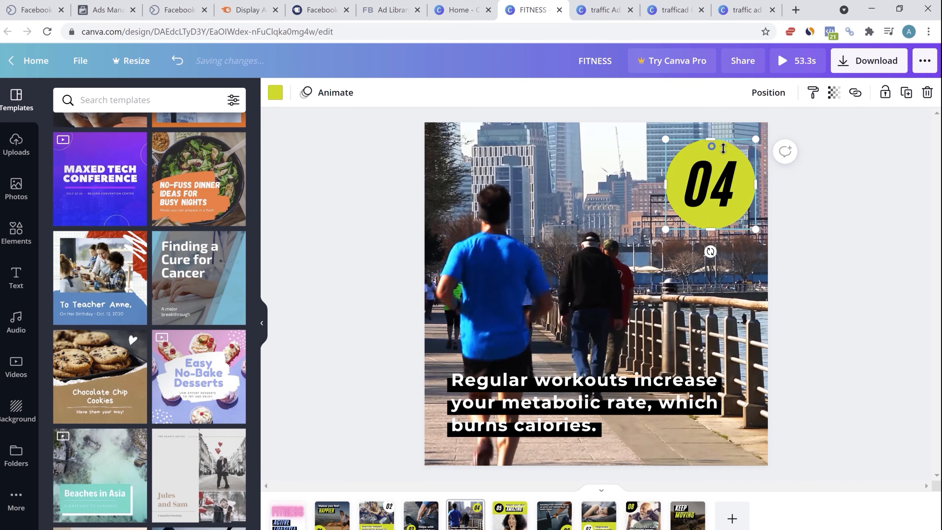
pyautogui.click(859, 180)
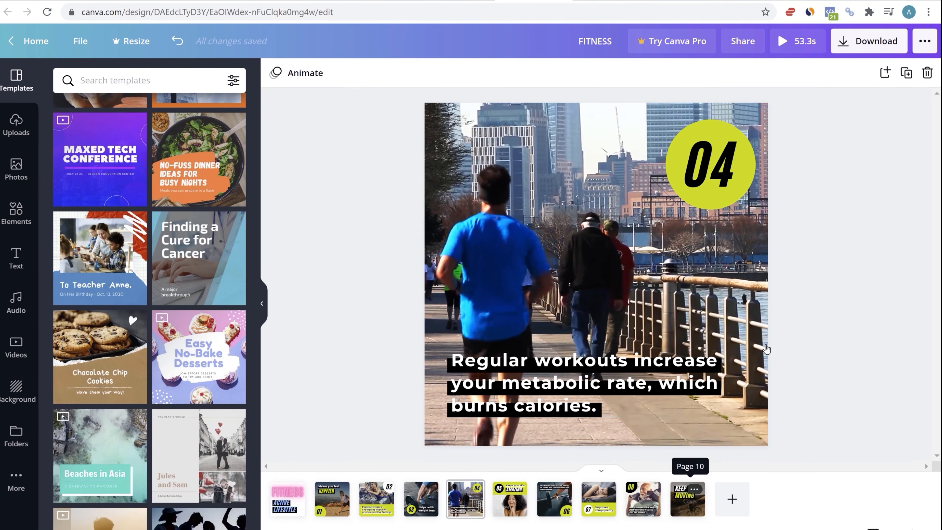
# - Delete the final KEEP MOVING page and move the 08 page directly ahead of the 04 page
pyautogui.click(695, 490)
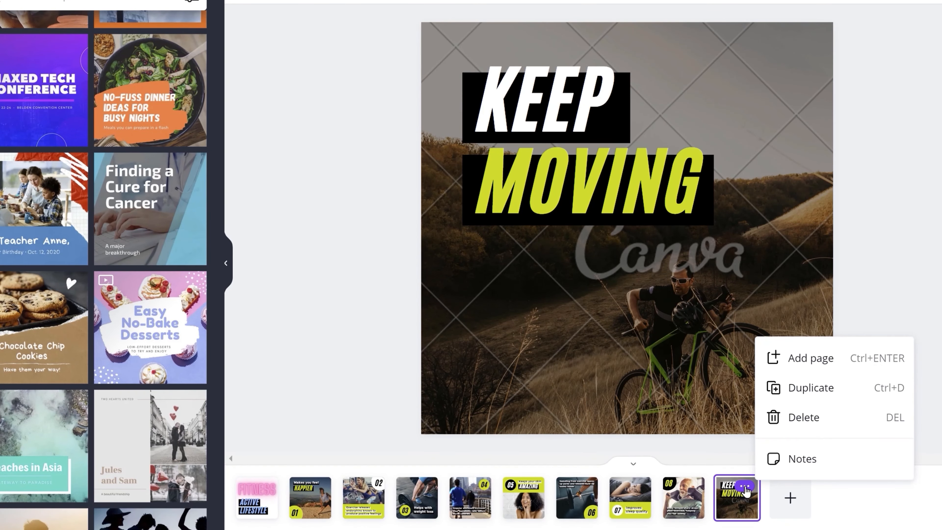
pyautogui.click(801, 419)
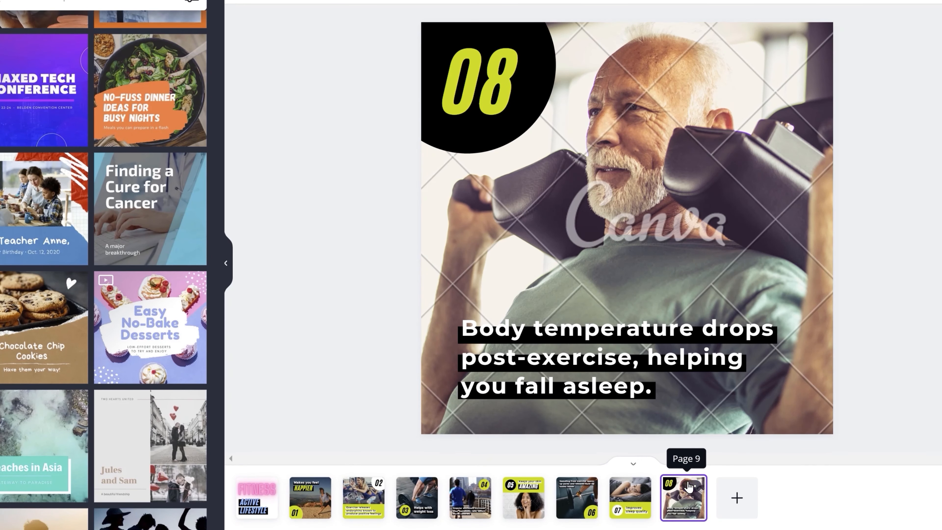
pyautogui.moveTo(688, 486); pyautogui.dragTo(469, 499)
# - Play a preview of the edited video and return to the editor
pyautogui.click(800, 61)
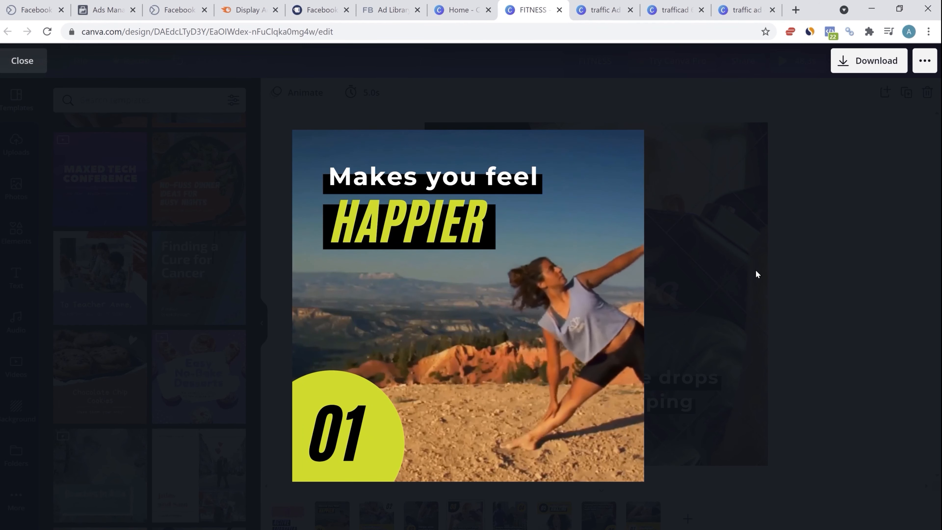
pyautogui.press('Escape')
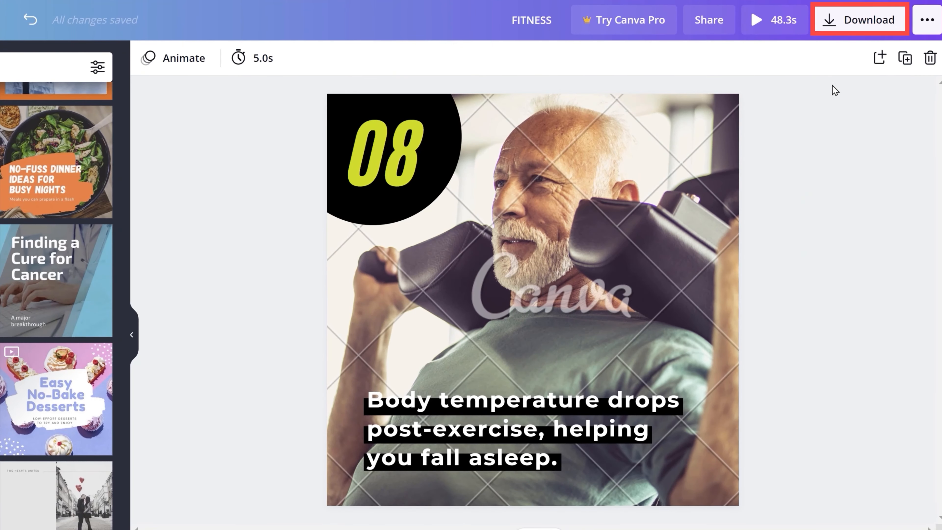
# - Open the video's download options and review the per-image cost breakdown of the premium images
pyautogui.click(859, 62)
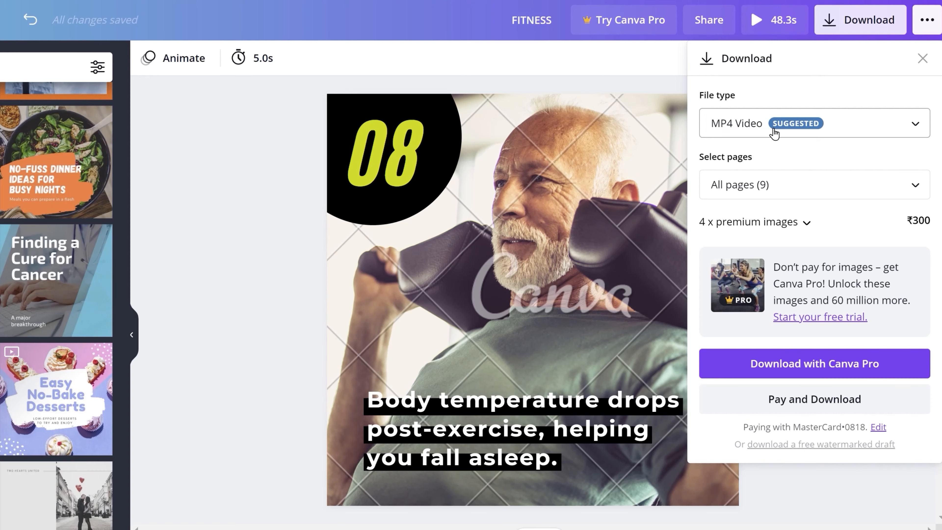
pyautogui.click(802, 224)
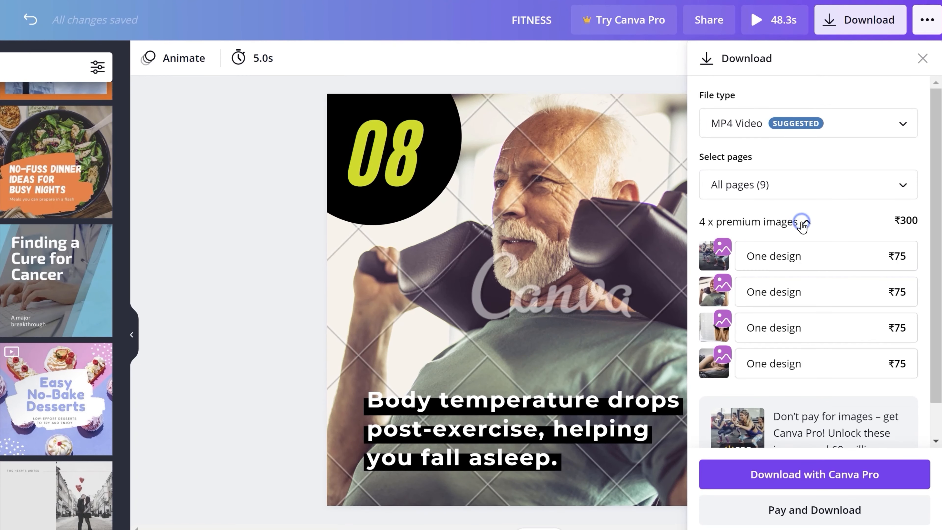
pyautogui.click(802, 224)
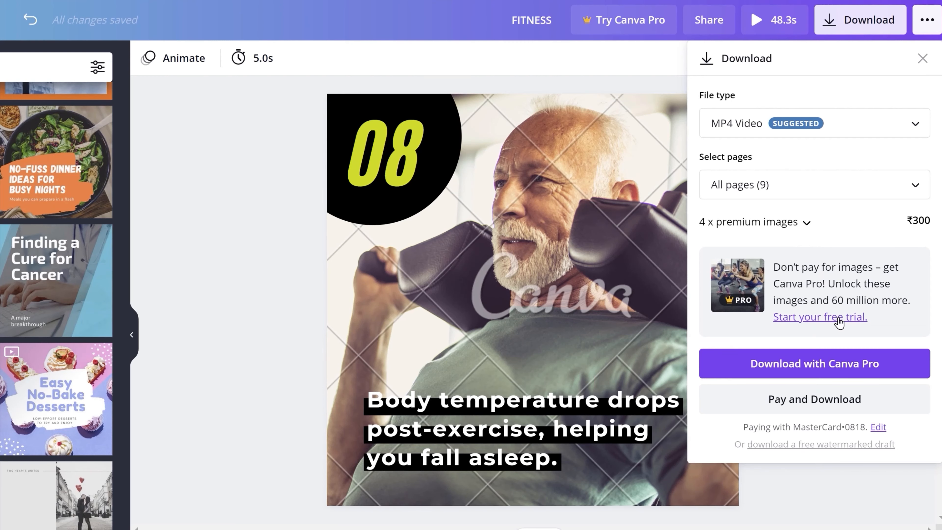
# - Look through the pages available for the MP4 download, toggling all pages on and off, and close the download options
pyautogui.click(852, 184)
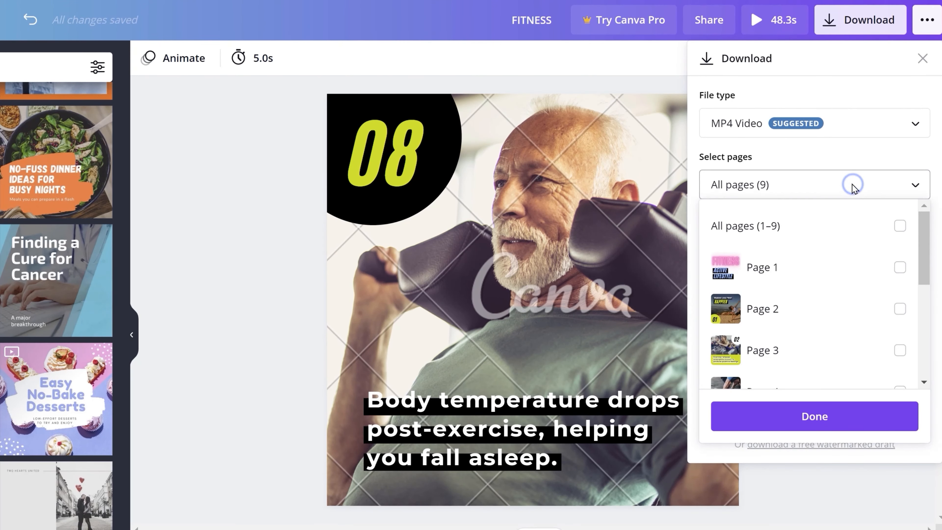
pyautogui.scroll(-5, 824, 267)
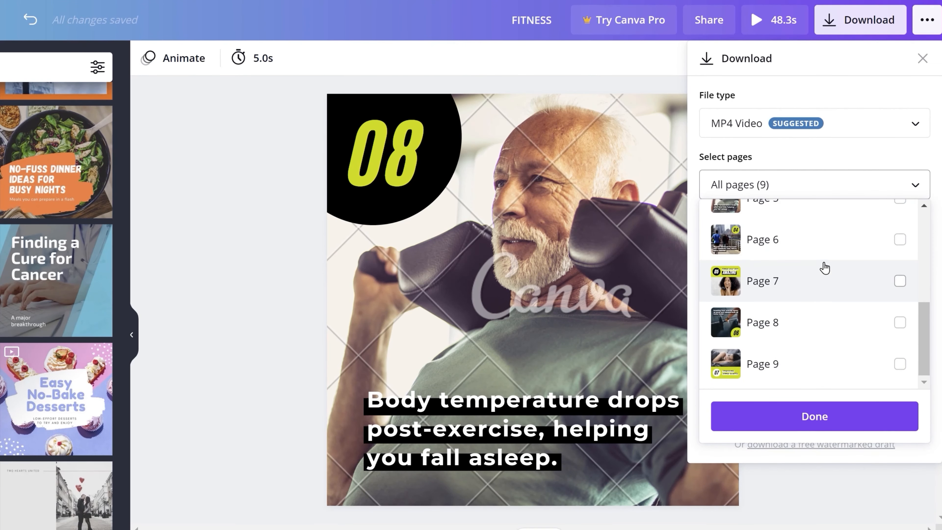
pyautogui.scroll(5, 824, 267)
pyautogui.click(901, 226)
pyautogui.click(901, 225)
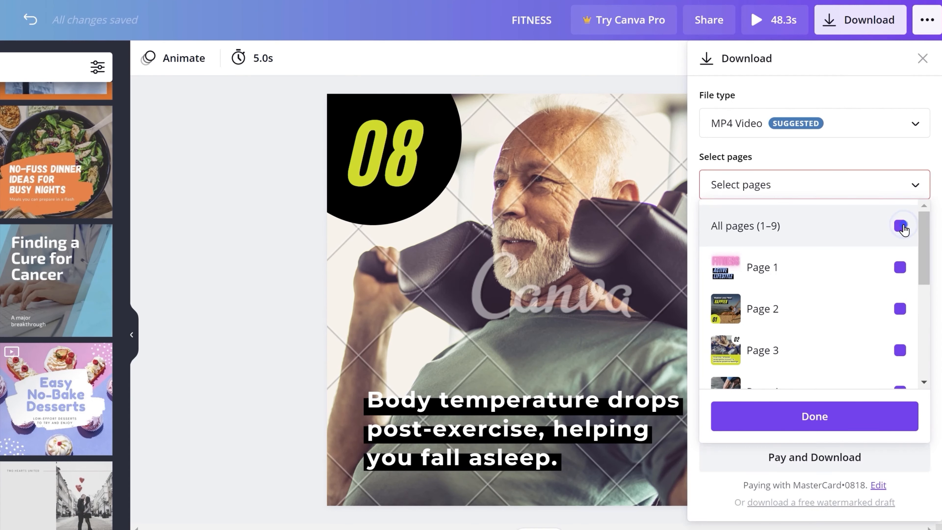
pyautogui.scroll(-5, 810, 317)
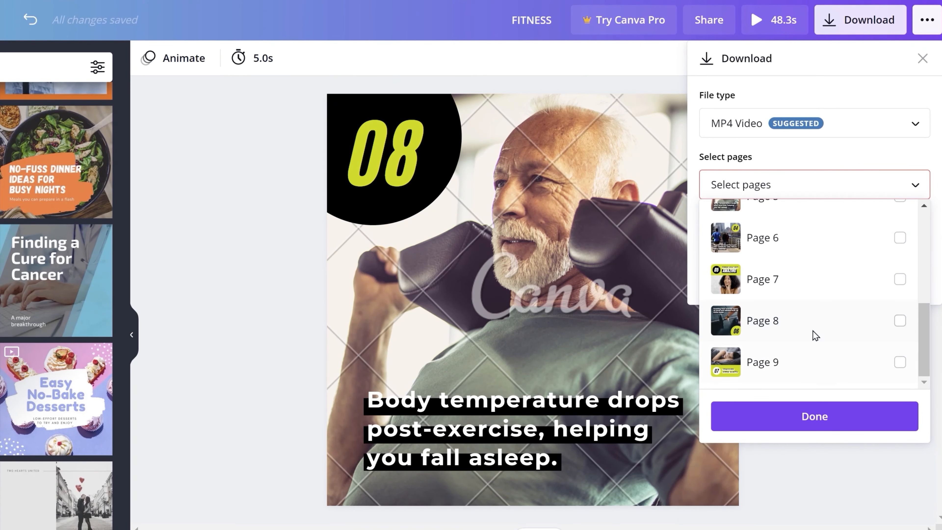
pyautogui.click(826, 416)
pyautogui.click(861, 416)
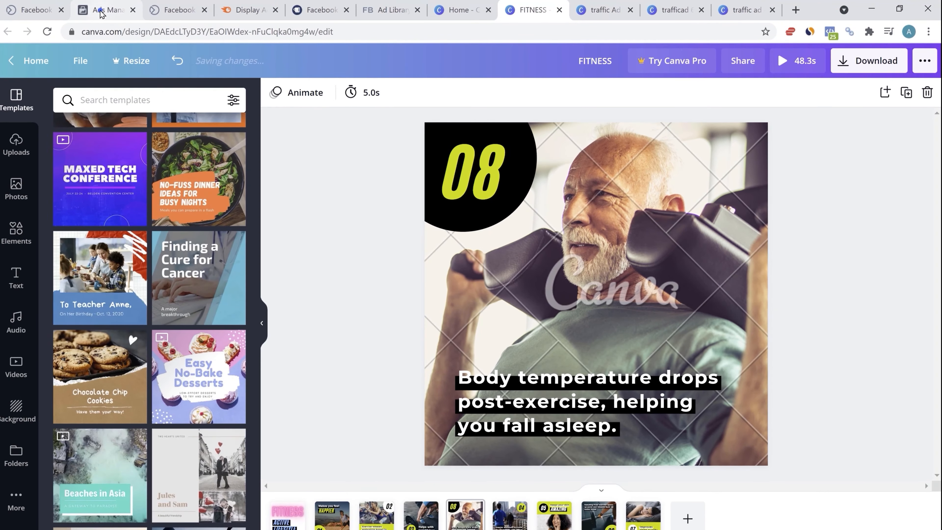
# - Switch to Ads Manager and open the video file upload for the FDMC - Carousel ad's media, closing it without uploading
pyautogui.click(100, 14)
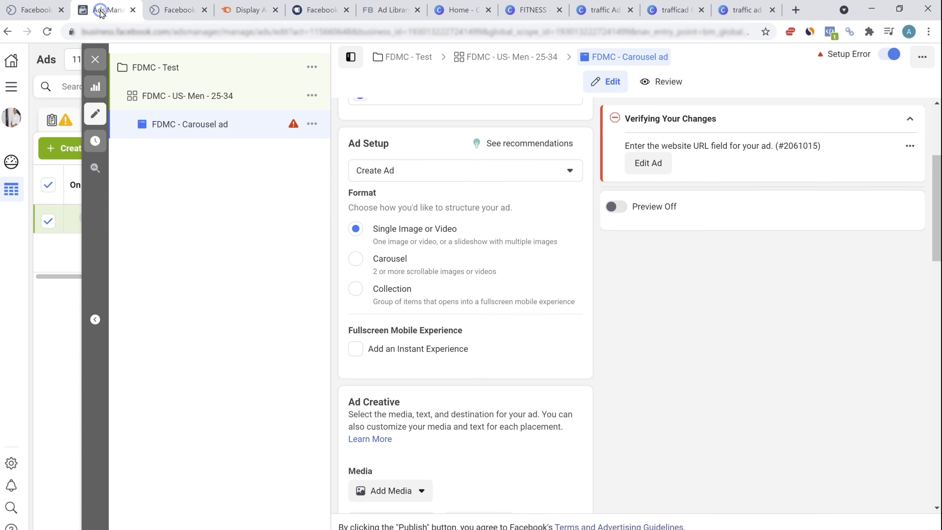
pyautogui.scroll(-3, 426, 297)
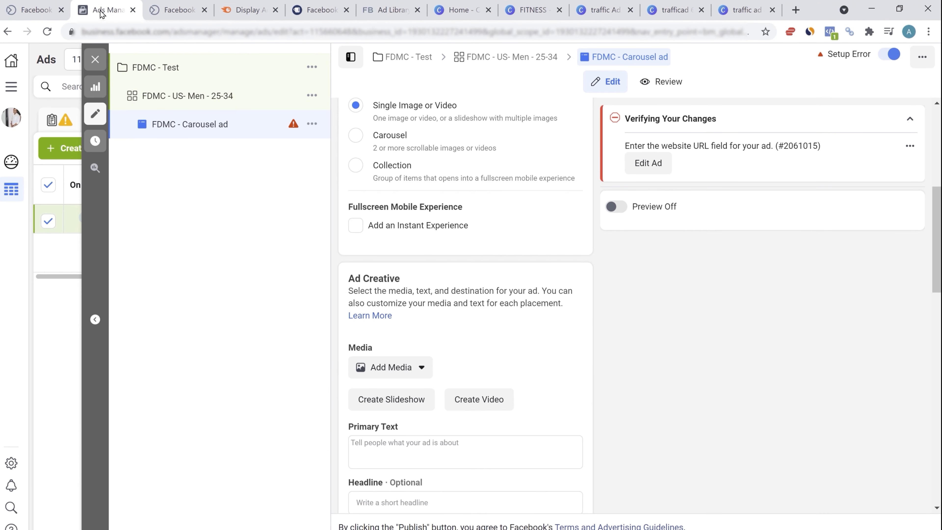
pyautogui.click(415, 367)
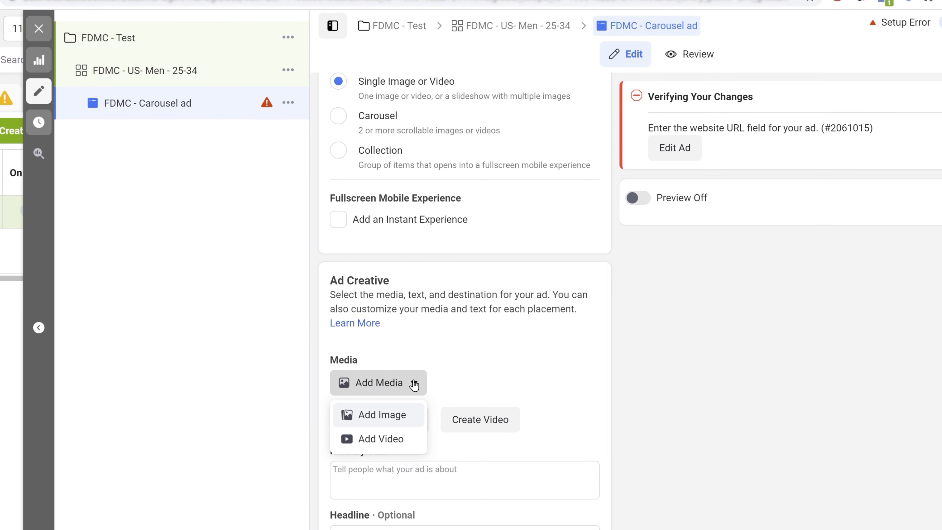
pyautogui.click(392, 437)
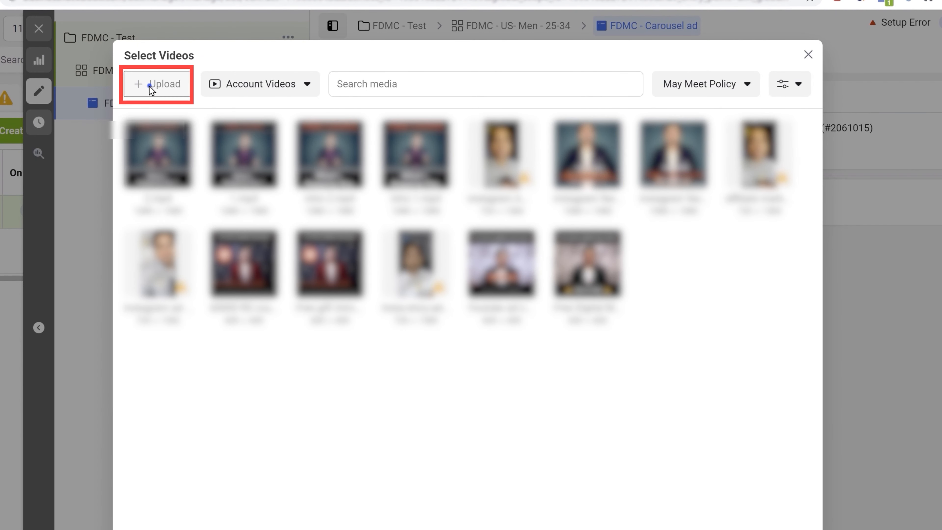
pyautogui.click(163, 83)
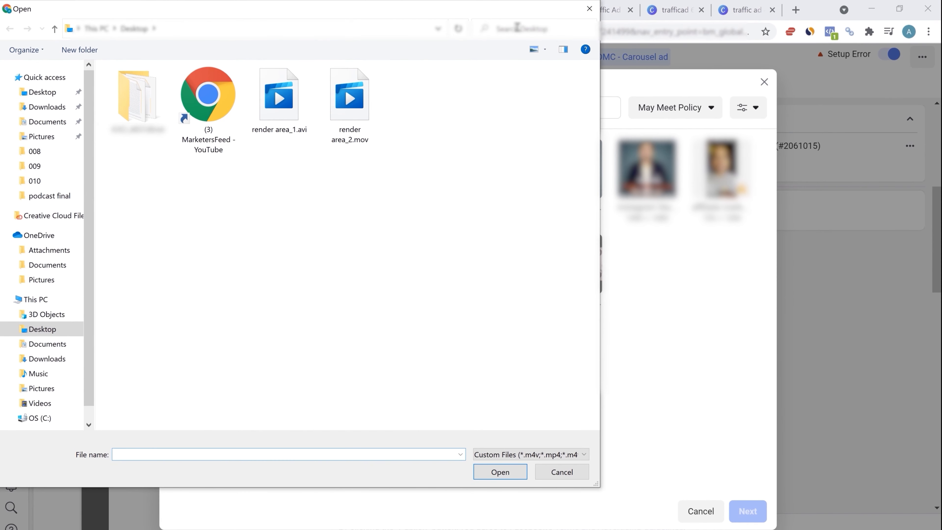
pyautogui.click(589, 9)
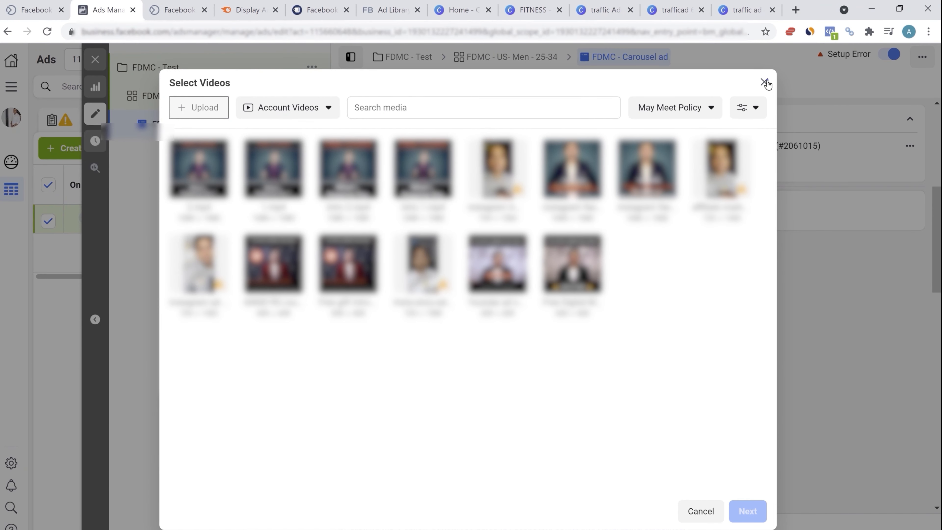
pyautogui.click(764, 82)
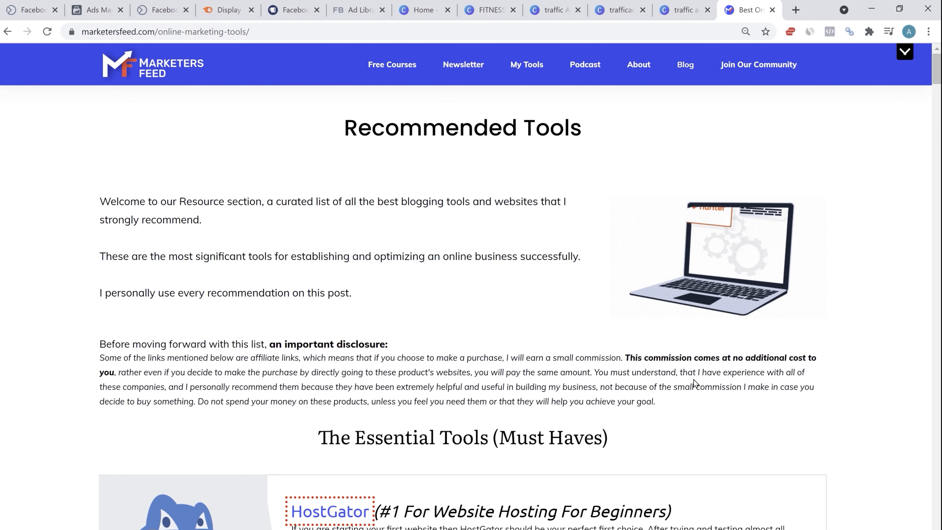
# - Find the Freelancers section on the MarketersFeed Recommended Tools page and open the Fiverr link
pyautogui.scroll(-10, 723, 367)
pyautogui.scroll(9, 744, 351)
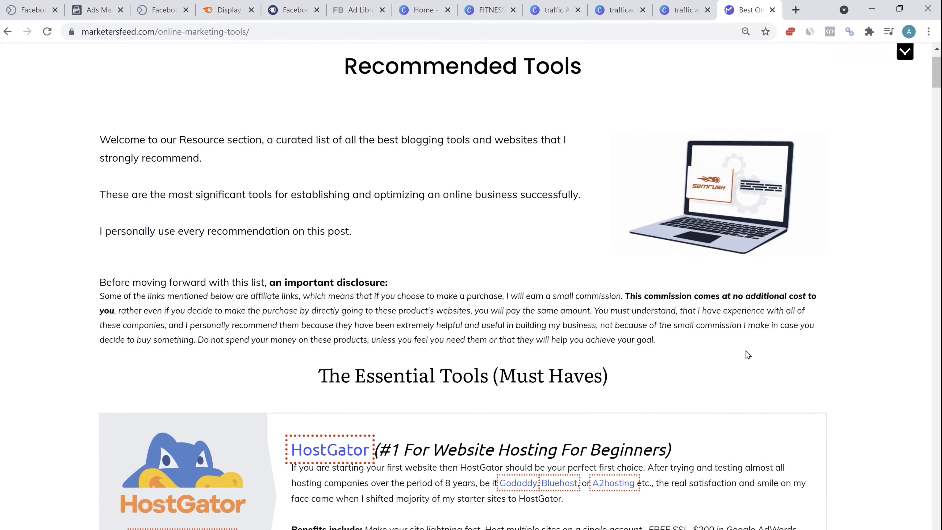
pyautogui.scroll(1, 746, 350)
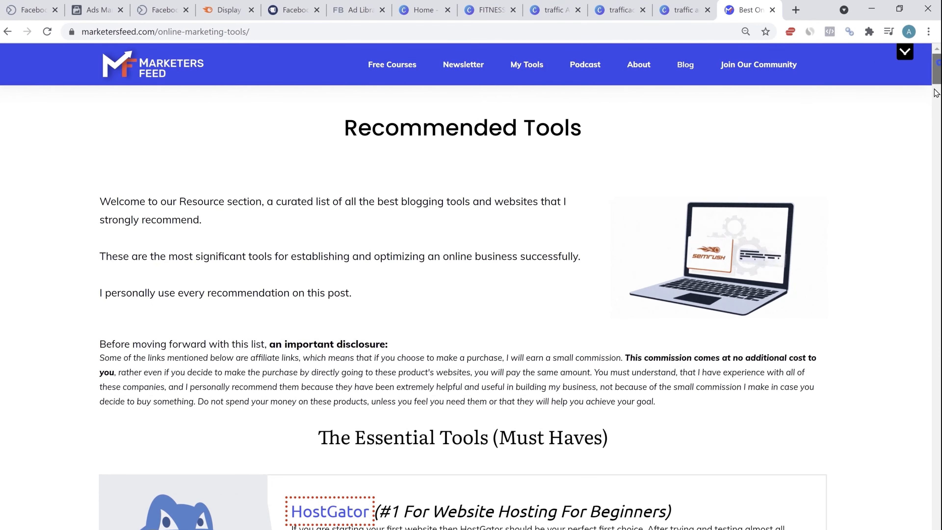
pyautogui.moveTo(933, 90); pyautogui.dragTo(924, 363)
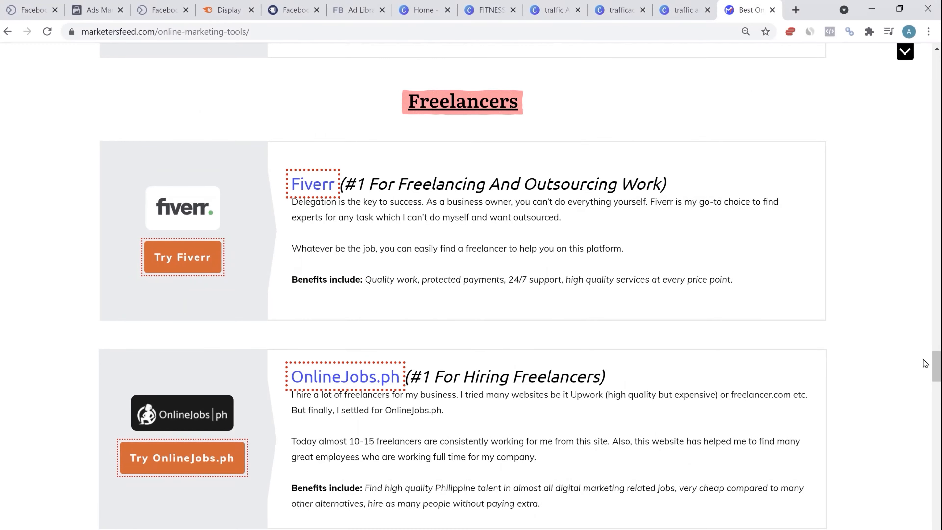
pyautogui.click(206, 256)
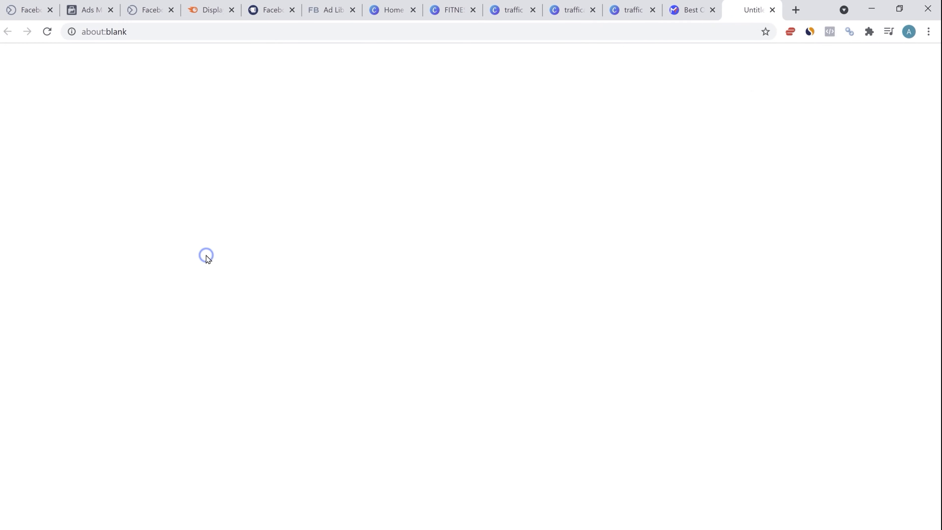
# - Return to the Recommended Tools page and examine the 99designs, Penji and DesignPickle entries and the Freelancers section
pyautogui.click(687, 11)
pyautogui.scroll(8, 672, 236)
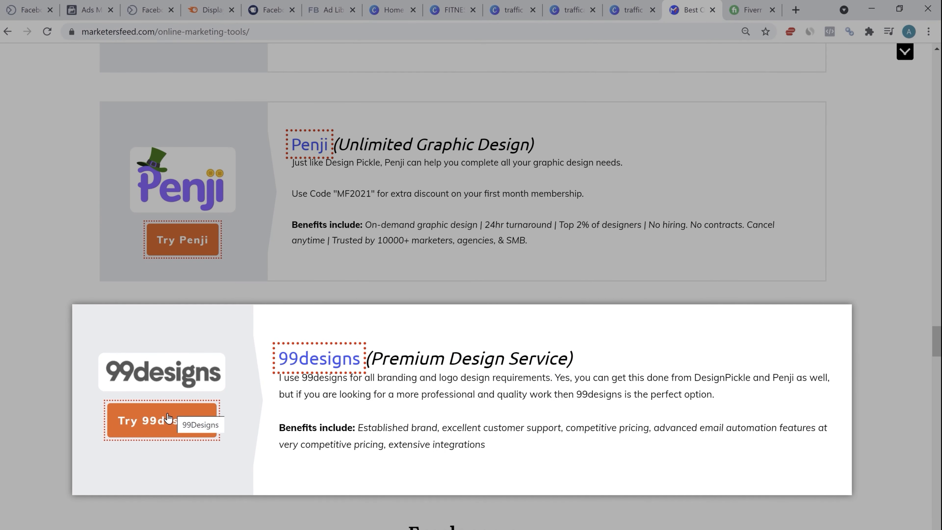
pyautogui.scroll(3, 242, 387)
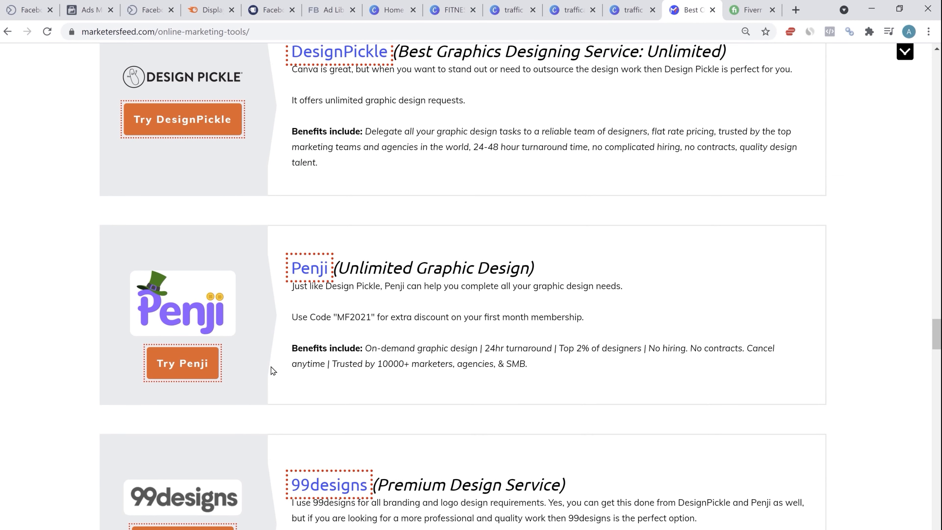
pyautogui.scroll(1, 271, 366)
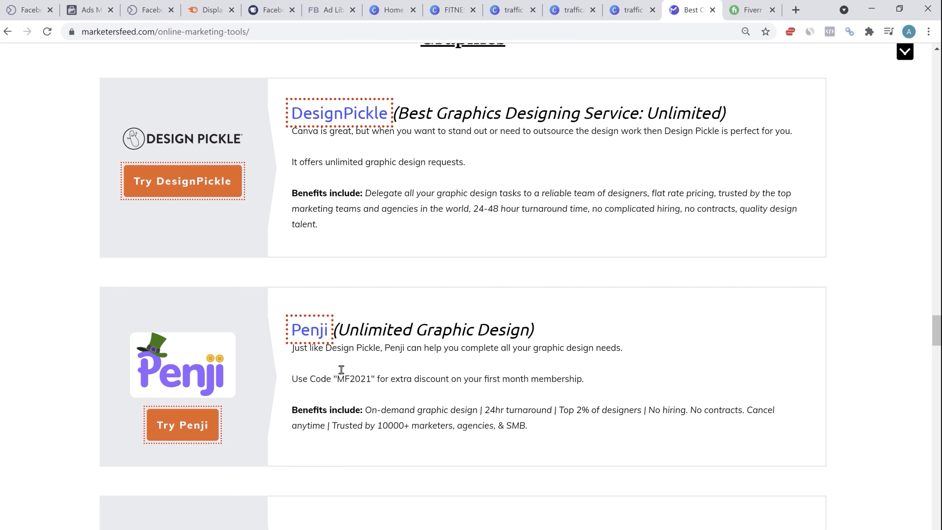
pyautogui.scroll(-10, 548, 291)
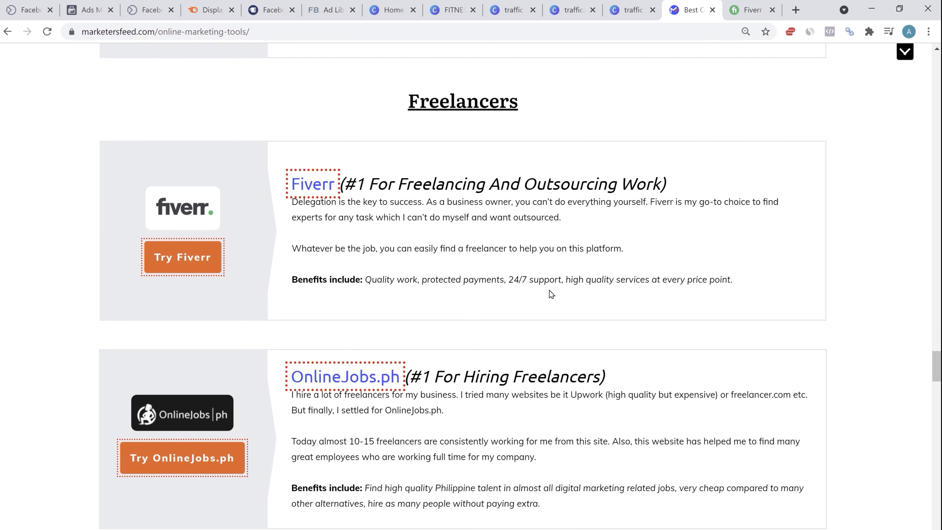
# - Switch to Fiverr, search for the suggested term "facebook ads" and browse the listed services
pyautogui.click(748, 15)
pyautogui.click(756, 203)
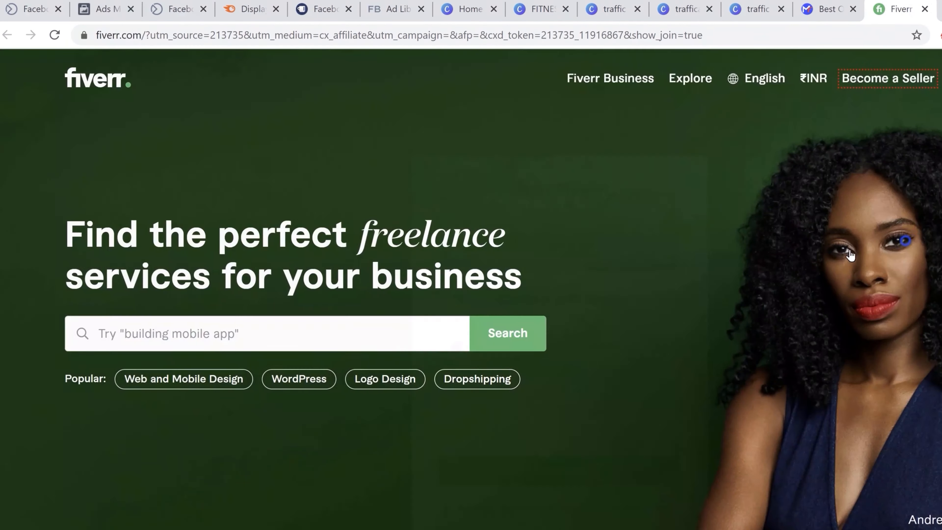
pyautogui.click(226, 332)
pyautogui.write('facebook ad')
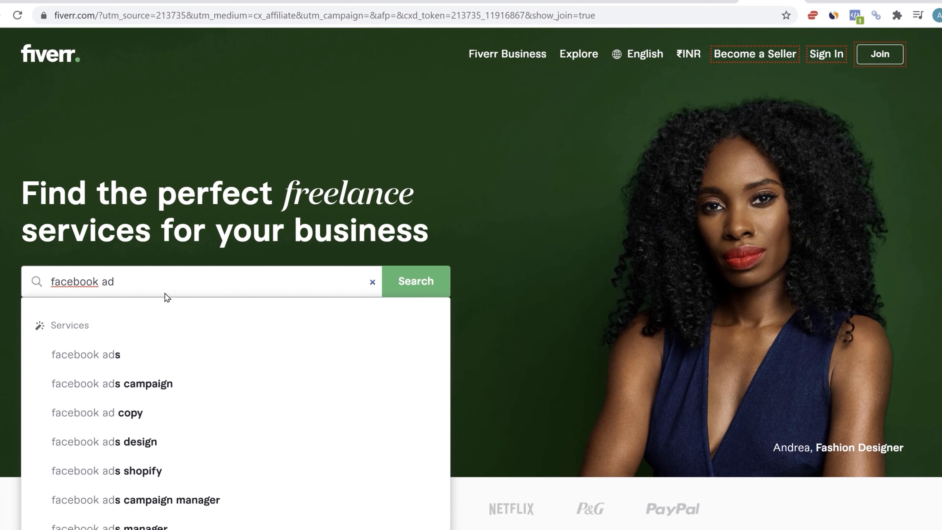
pyautogui.click(130, 358)
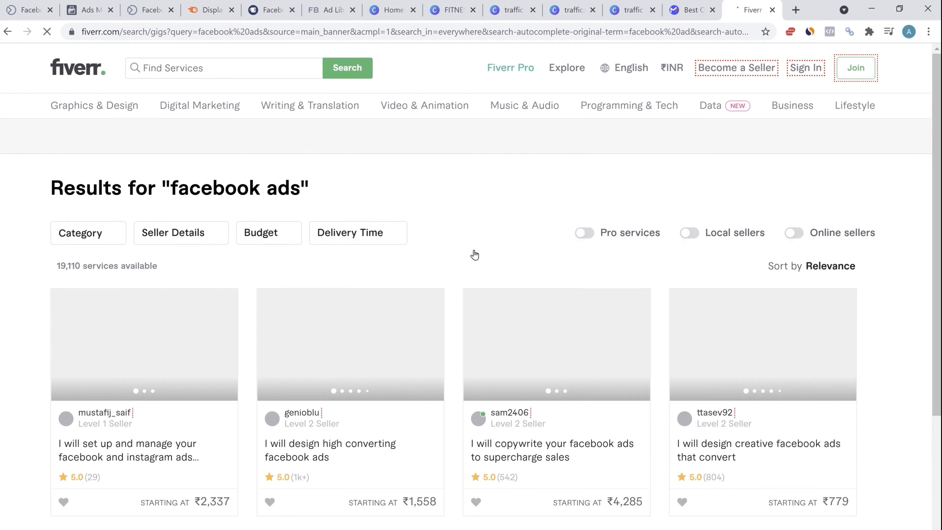
pyautogui.scroll(-6, 475, 255)
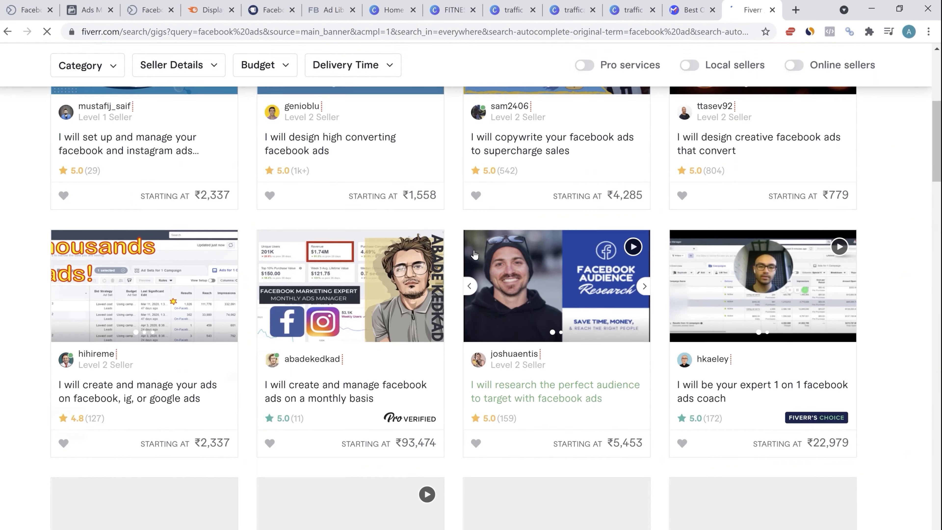
pyautogui.scroll(3, 475, 254)
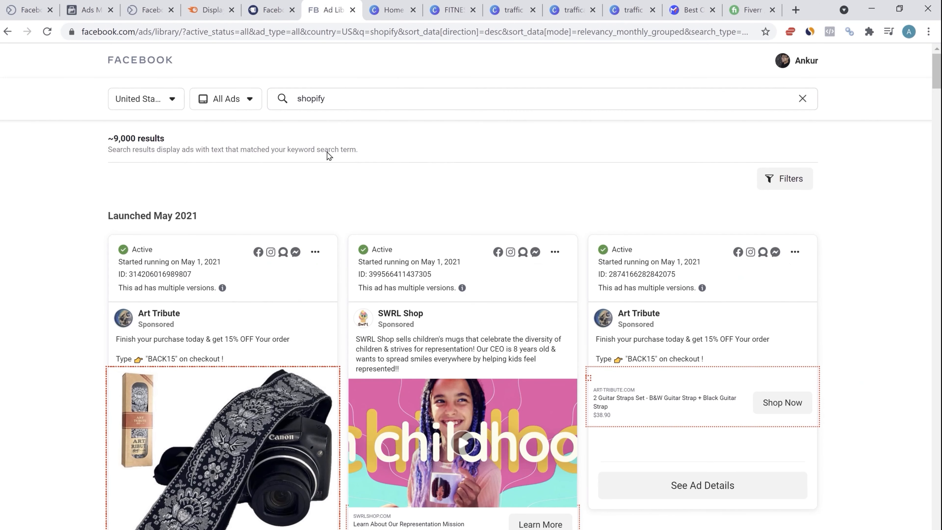
# - Revisit the AdEspresso ad examples, the Facebook Ad Library results for shopify, the Fiverr services and the Recommended Tools page
pyautogui.click(269, 15)
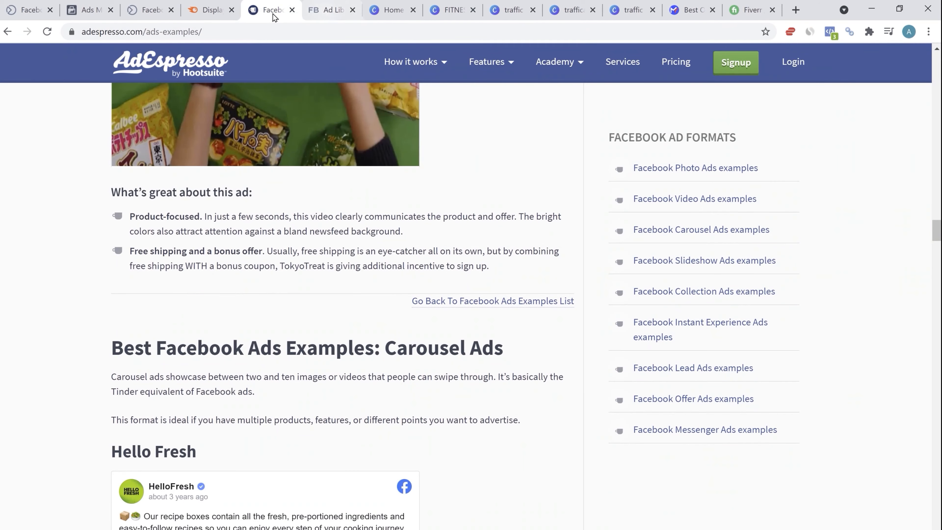
pyautogui.scroll(-8, 333, 223)
pyautogui.click(328, 14)
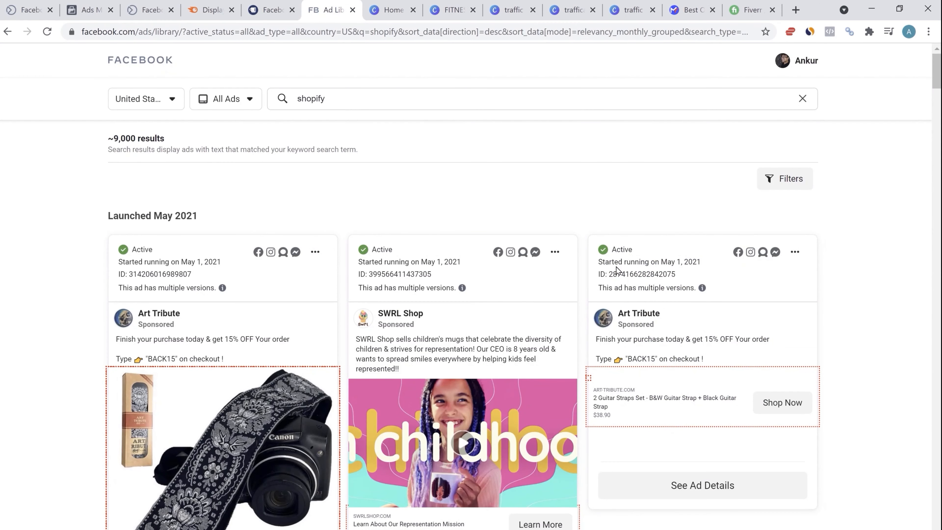
pyautogui.click(751, 13)
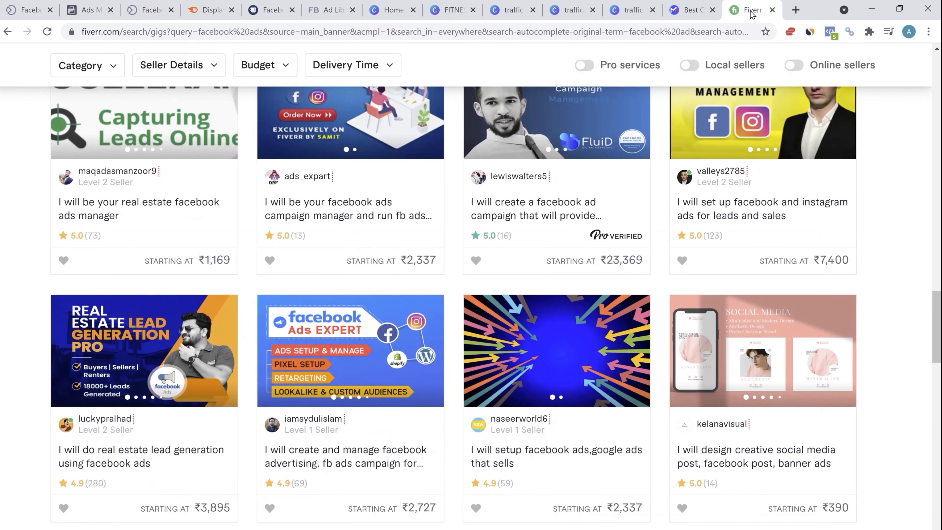
pyautogui.scroll(15, 779, 210)
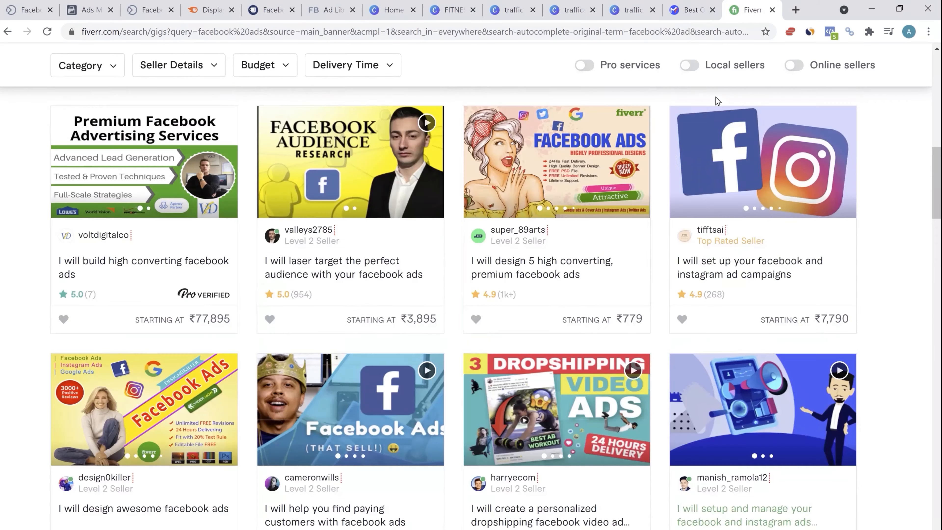
pyautogui.click(690, 10)
pyautogui.scroll(12, 350, 113)
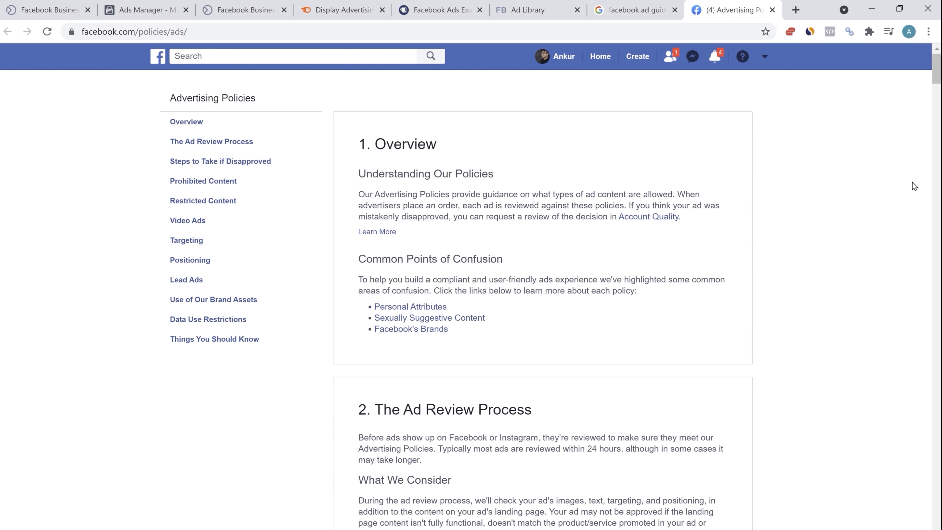
# - Read Facebook's Advertising Policies from the overview and ad review process through to the Prohibited Content section
pyautogui.scroll(-5, 792, 308)
pyautogui.scroll(2, 793, 307)
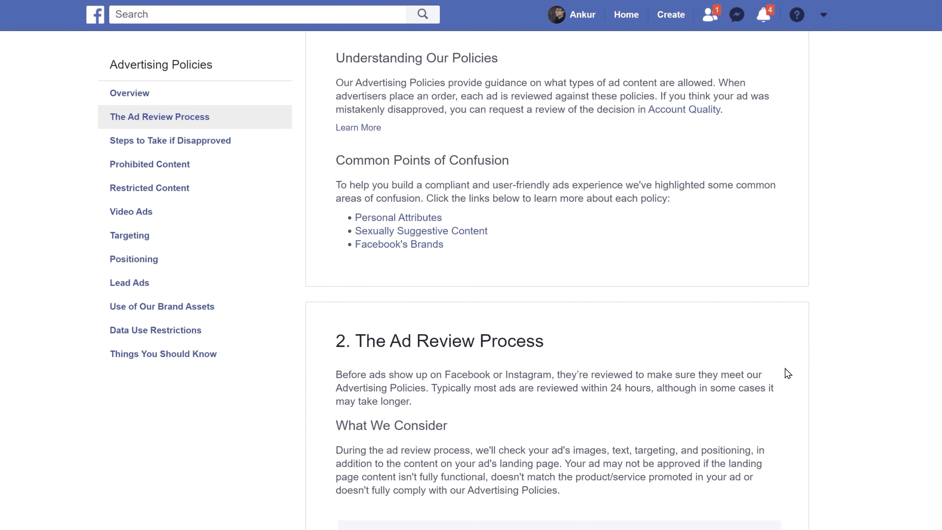
pyautogui.scroll(-15, 787, 372)
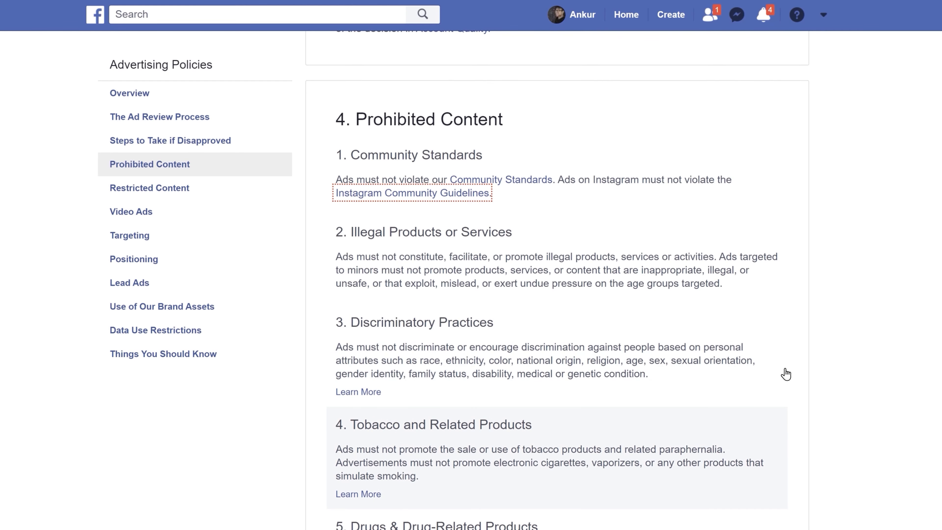
# - Read the remaining Prohibited Content policies, the Restricted Content section and the start of the Video Ads section
pyautogui.scroll(-8, 786, 374)
pyautogui.scroll(-10, 785, 374)
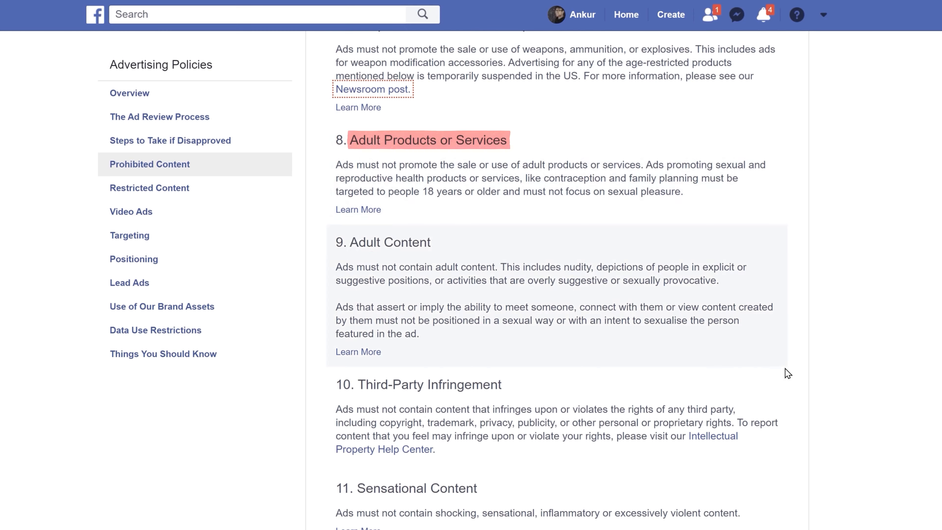
pyautogui.scroll(-4, 782, 374)
pyautogui.scroll(-19, 683, 242)
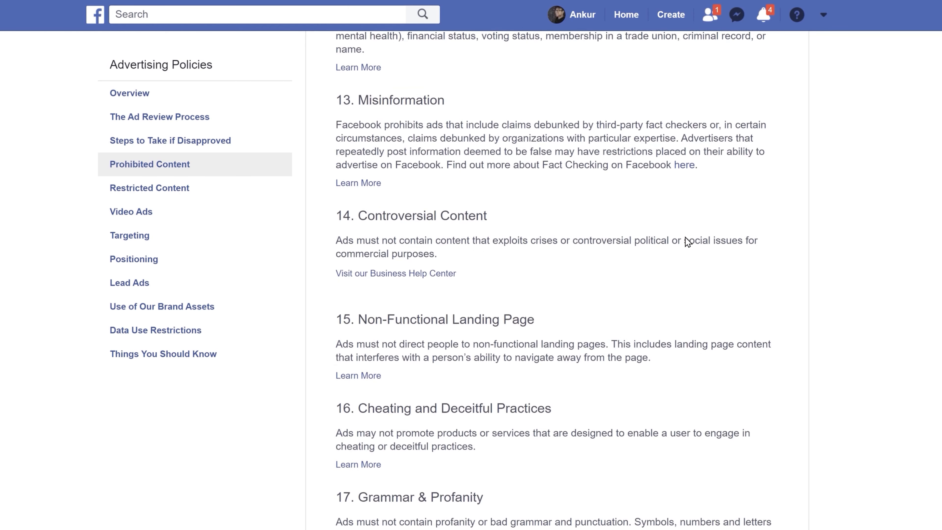
pyautogui.scroll(-20, 718, 260)
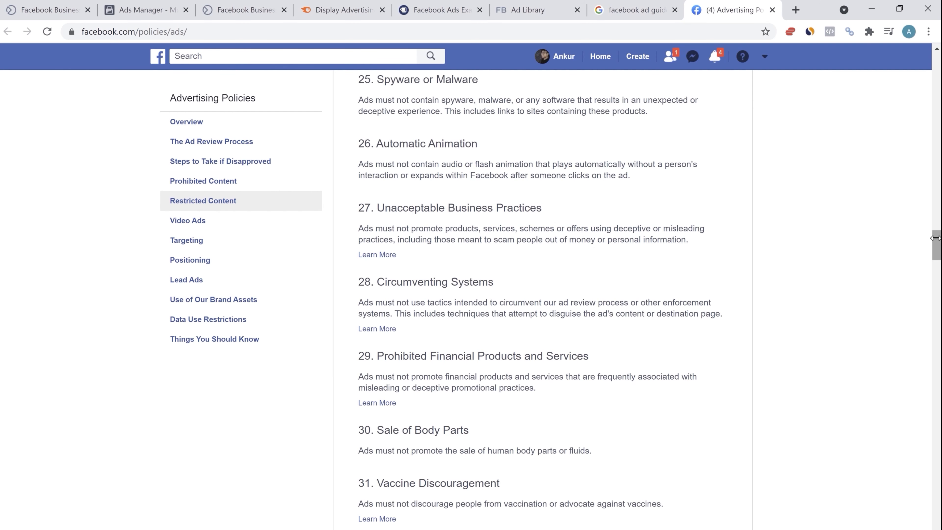
pyautogui.moveTo(936, 243); pyautogui.dragTo(935, 274)
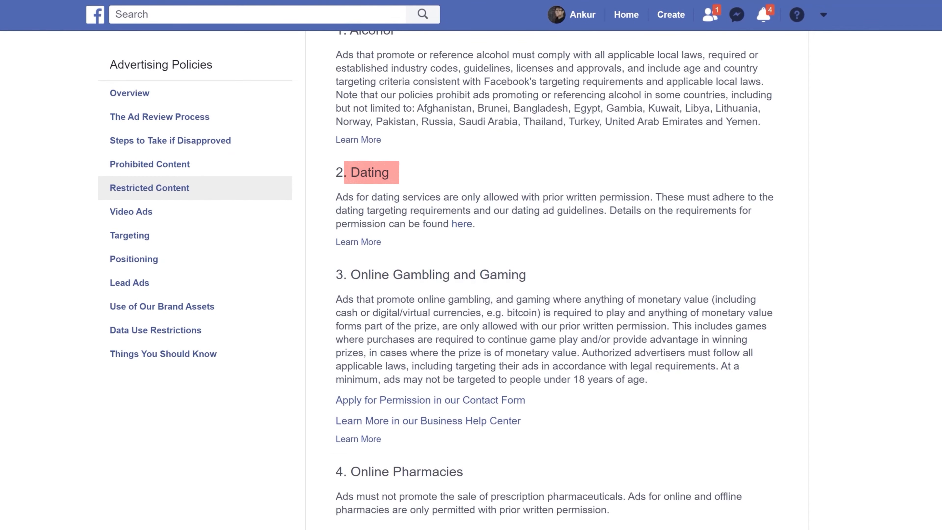
pyautogui.scroll(-9, 556, 280)
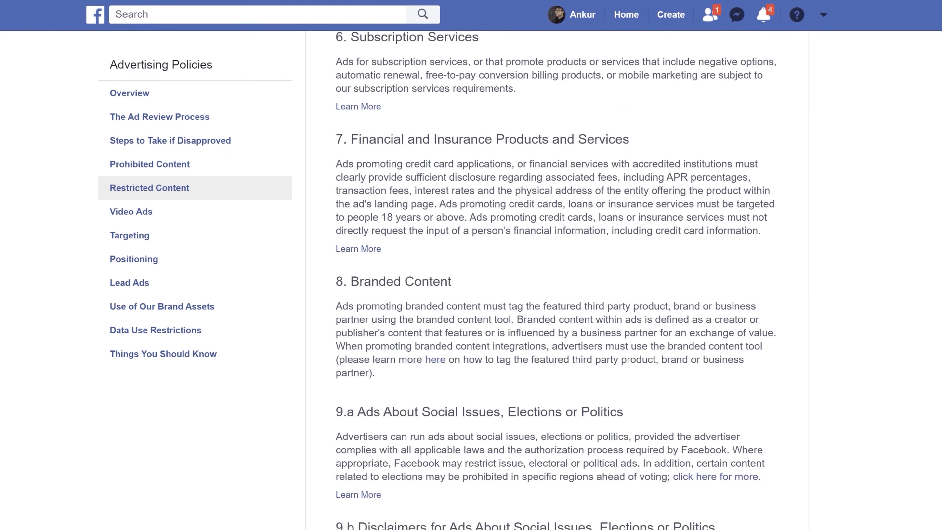
pyautogui.scroll(-20, 557, 280)
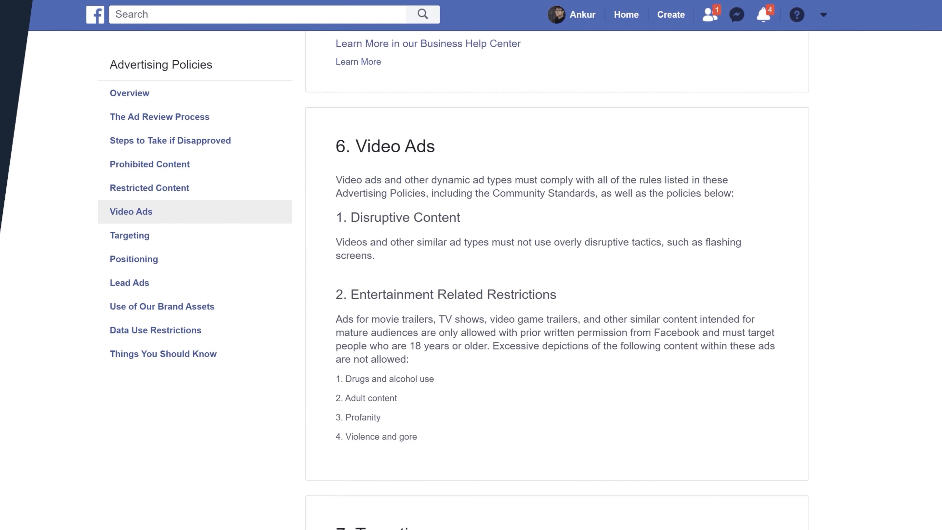
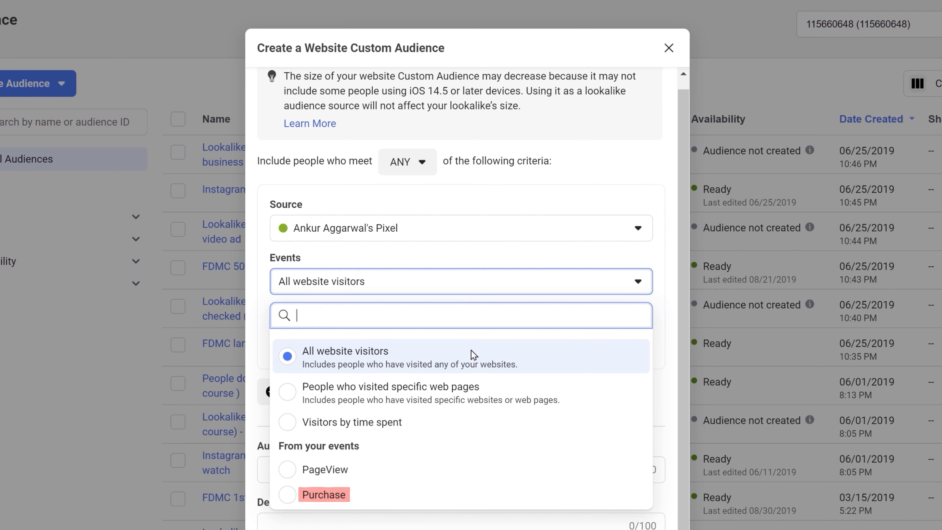
# - Switch to the Ads Manager audiences, start a new lookalike audience and show the Other Sources available as its source
pyautogui.click(628, 171)
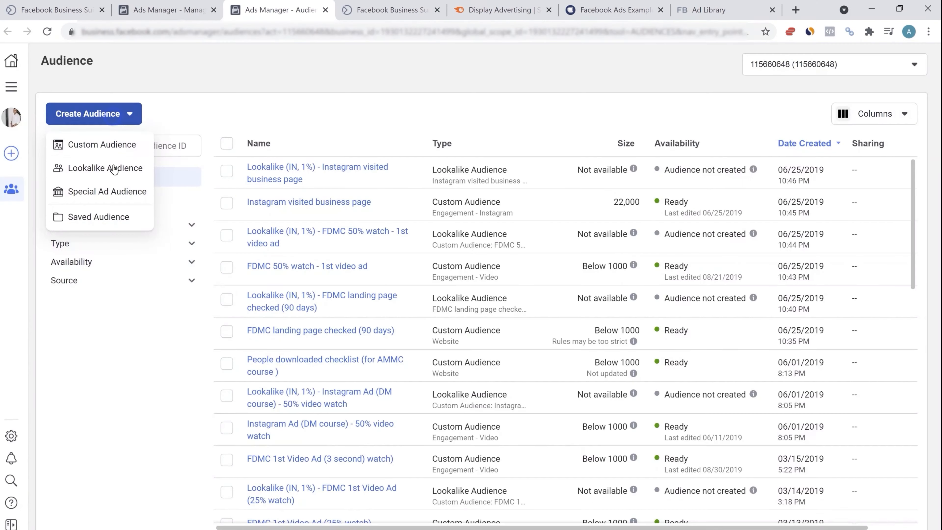
pyautogui.click(113, 165)
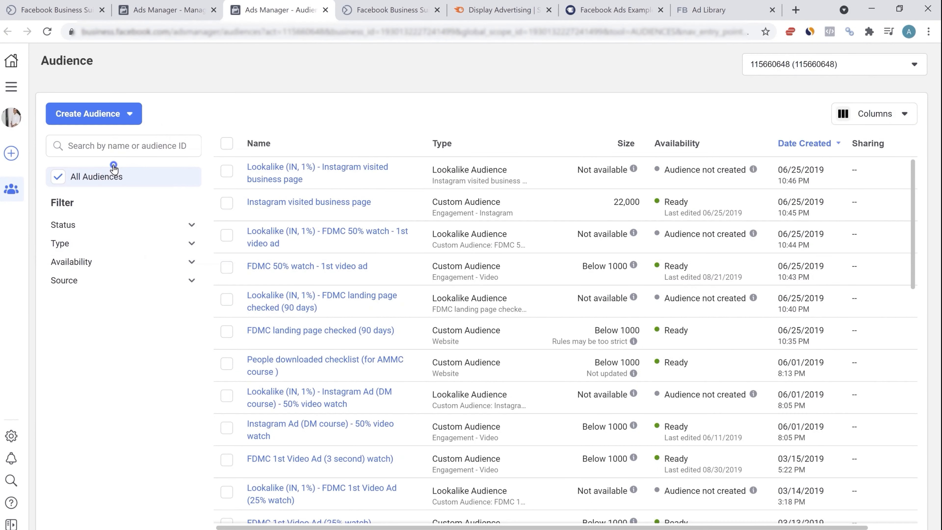
pyautogui.click(446, 88)
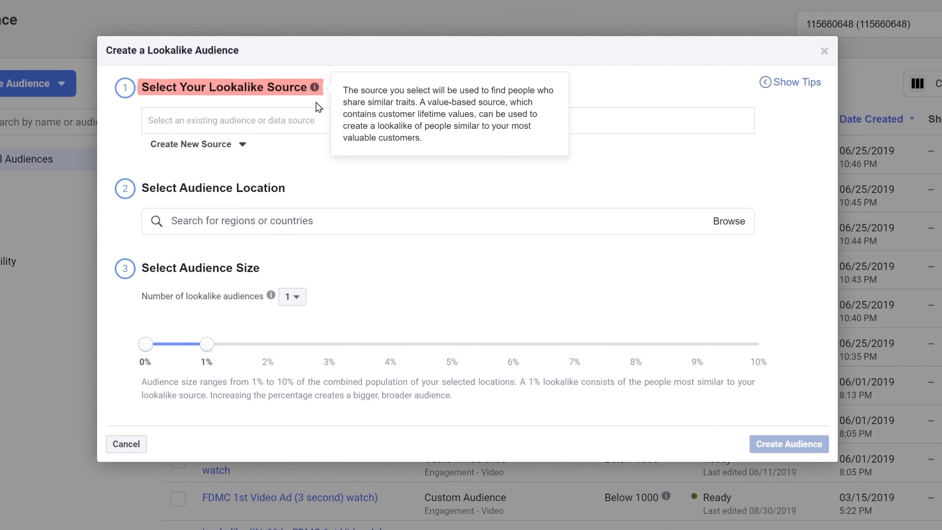
pyautogui.click(280, 119)
pyautogui.click(288, 157)
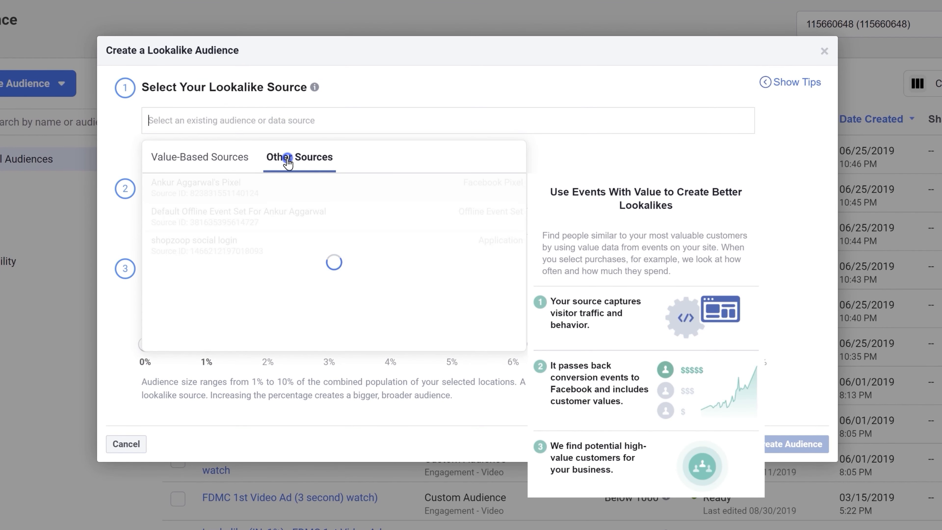
# - Examine the custom audiences under Other Sources and the entries under Value-Based Sources for the lookalike source
pyautogui.click(308, 118)
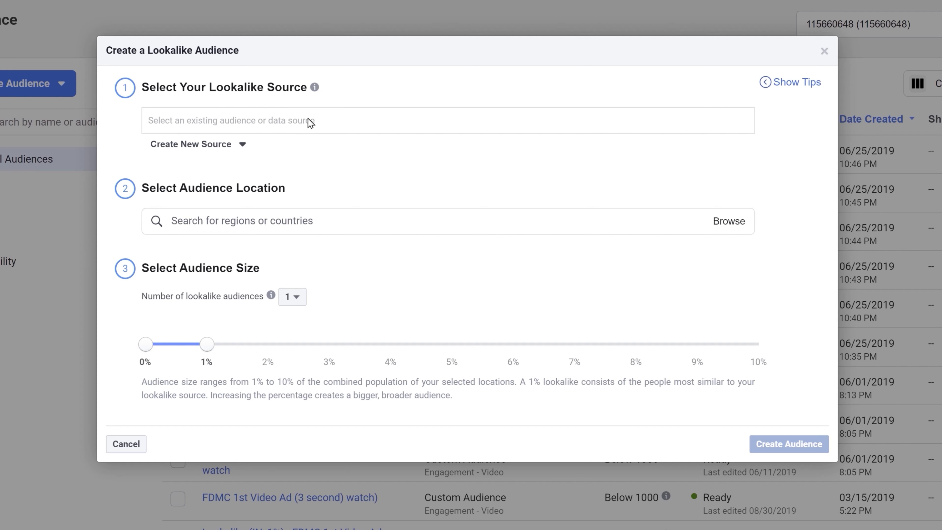
pyautogui.click(307, 119)
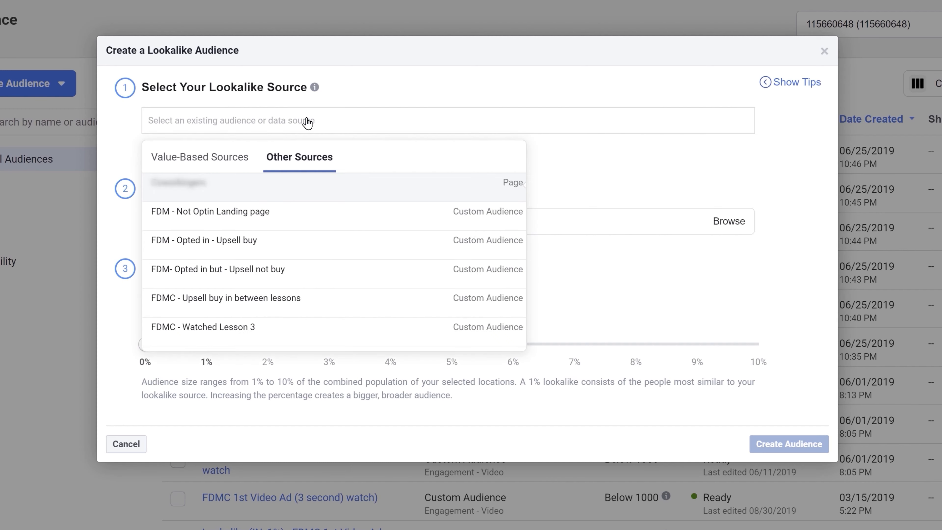
pyautogui.press('Down')
pyautogui.press('Down')
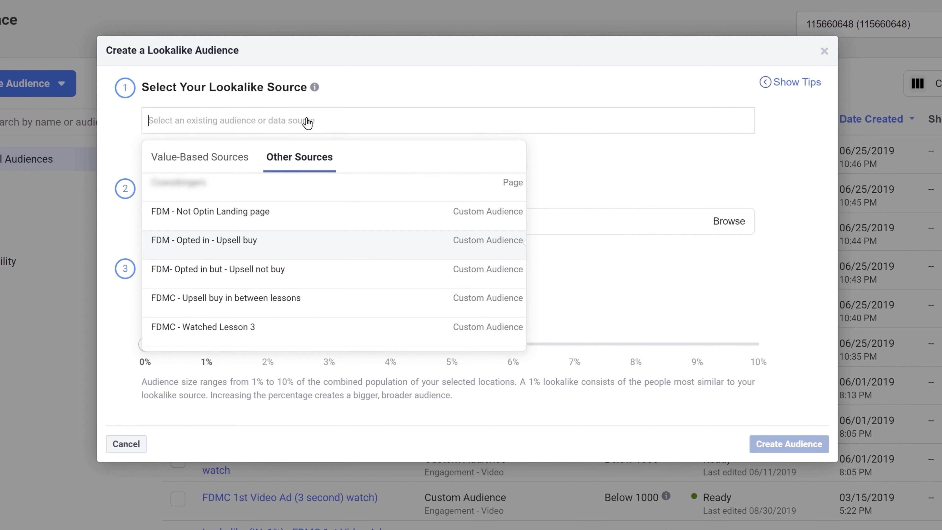
pyautogui.press('Up')
pyautogui.press('Down')
pyautogui.press('Down')
pyautogui.press('Down')
pyautogui.press('Up')
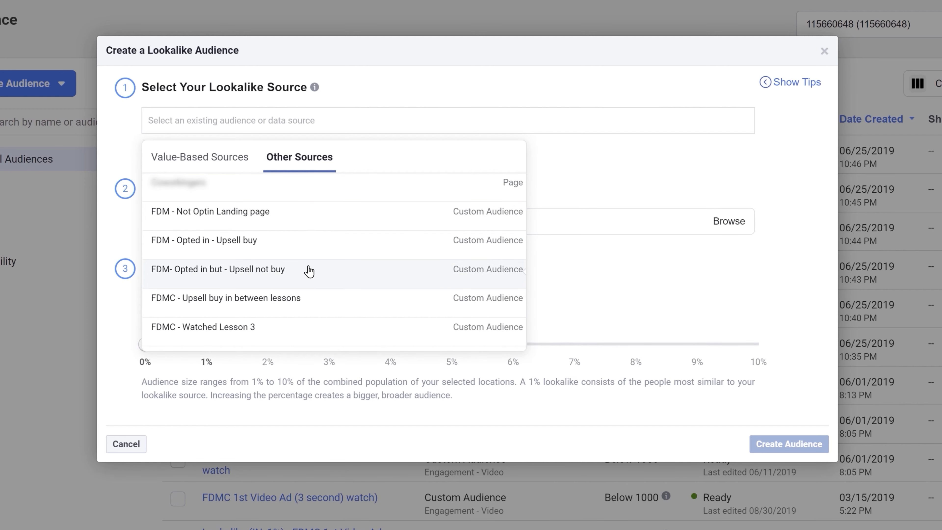
pyautogui.click(399, 58)
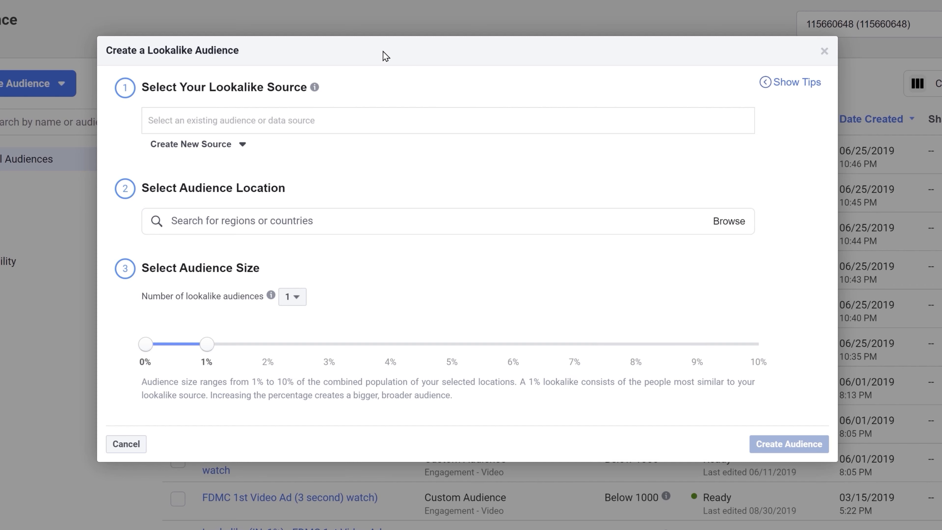
pyautogui.click(274, 119)
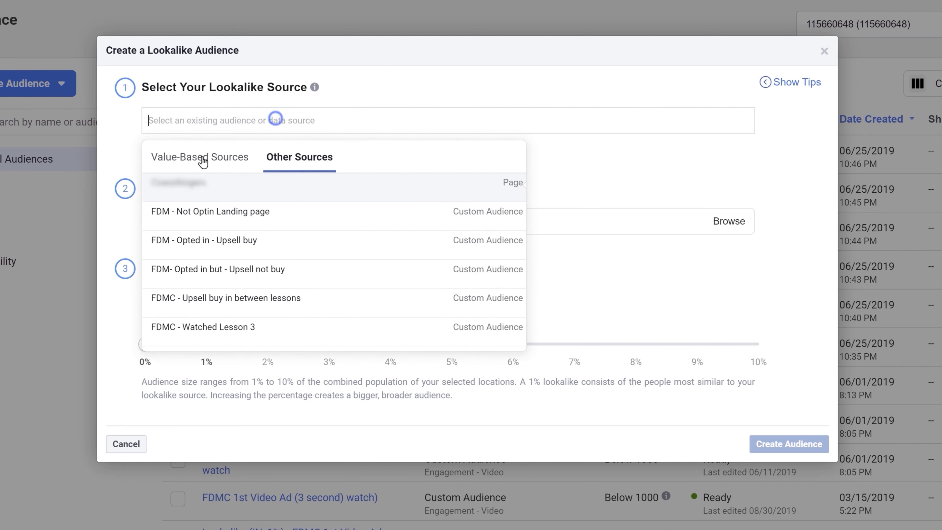
pyautogui.click(202, 157)
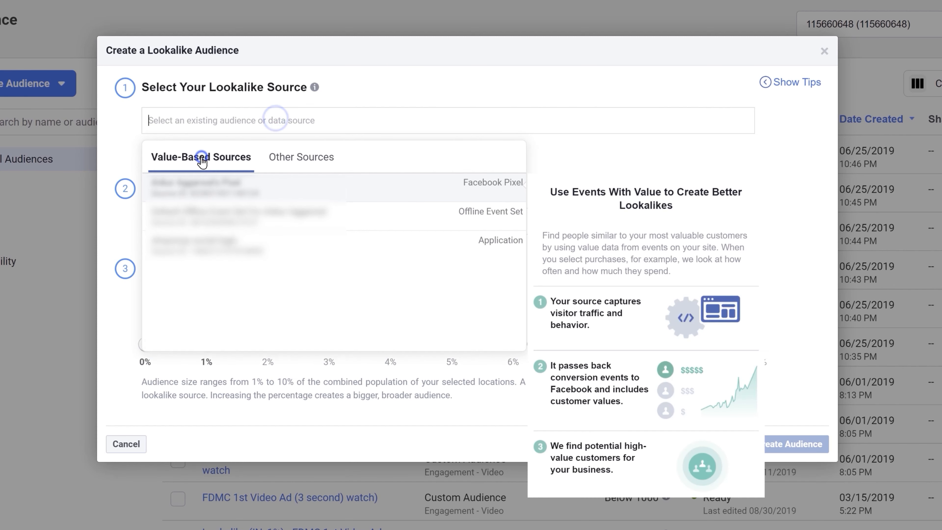
pyautogui.click(390, 61)
# - Set the lookalike audience's location to United States
pyautogui.click(336, 218)
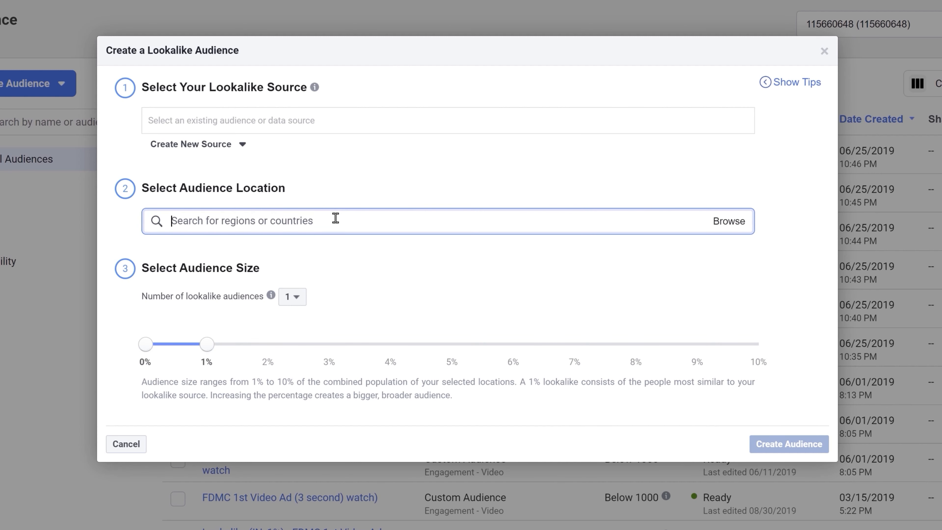
pyautogui.write('unites')
pyautogui.press('BackSpace')
pyautogui.write('d')
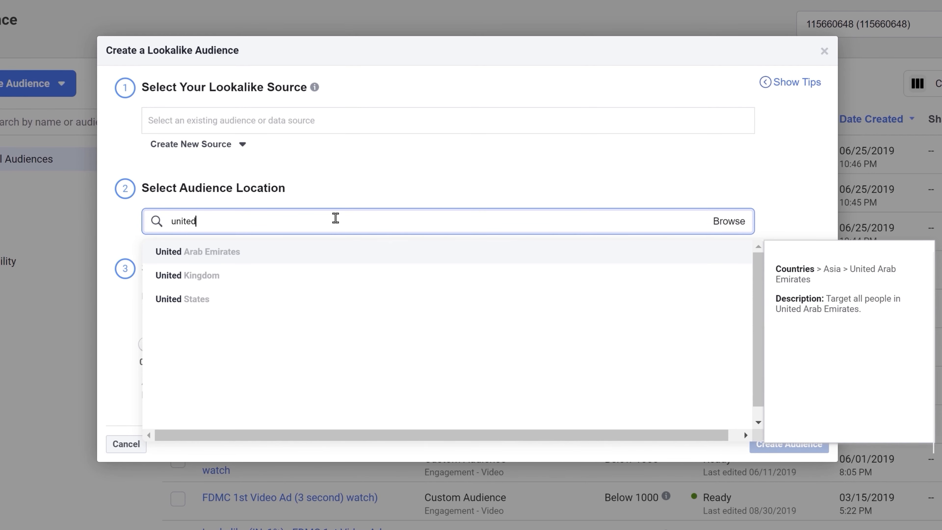
pyautogui.click(297, 299)
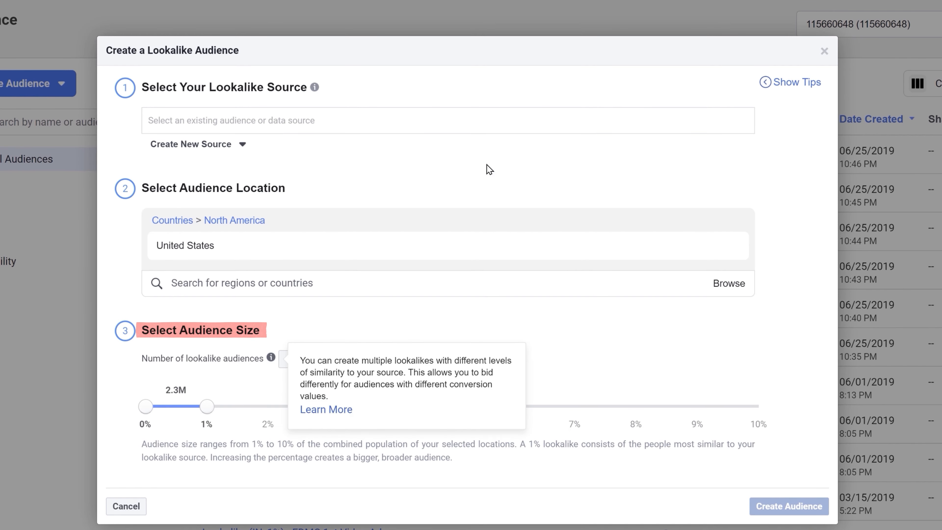
# - Try lookalike audience sizes of 2% and 3%, return the size to 1%, and close the dialog without creating the audience
pyautogui.moveTo(207, 406); pyautogui.dragTo(320, 410)
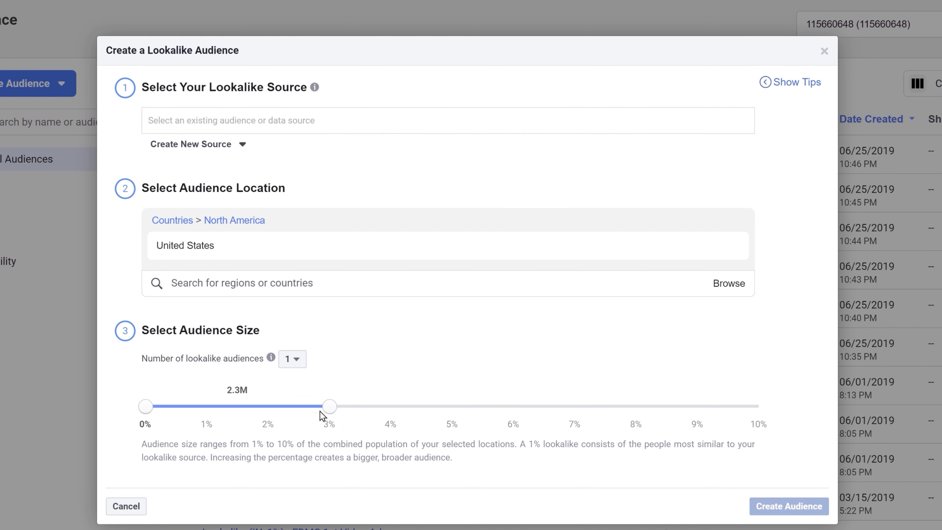
pyautogui.moveTo(319, 411); pyautogui.dragTo(199, 422)
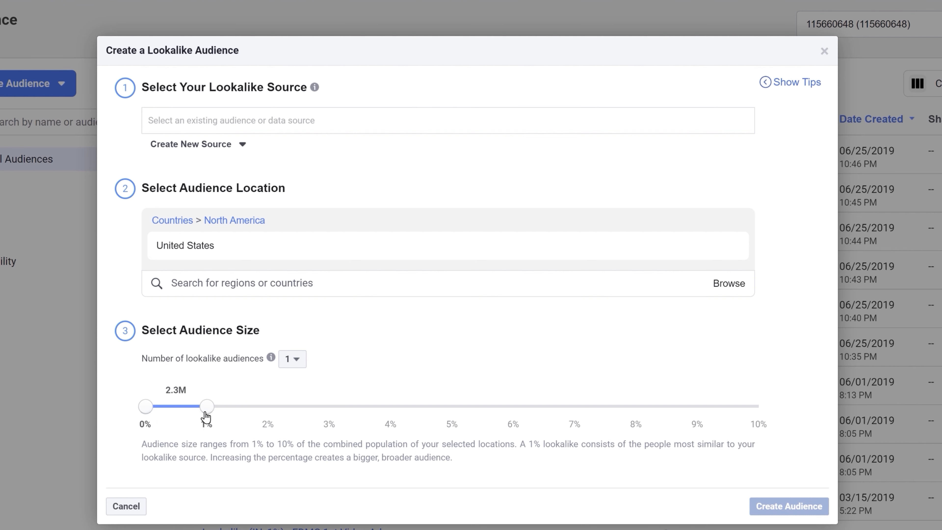
pyautogui.click(279, 411)
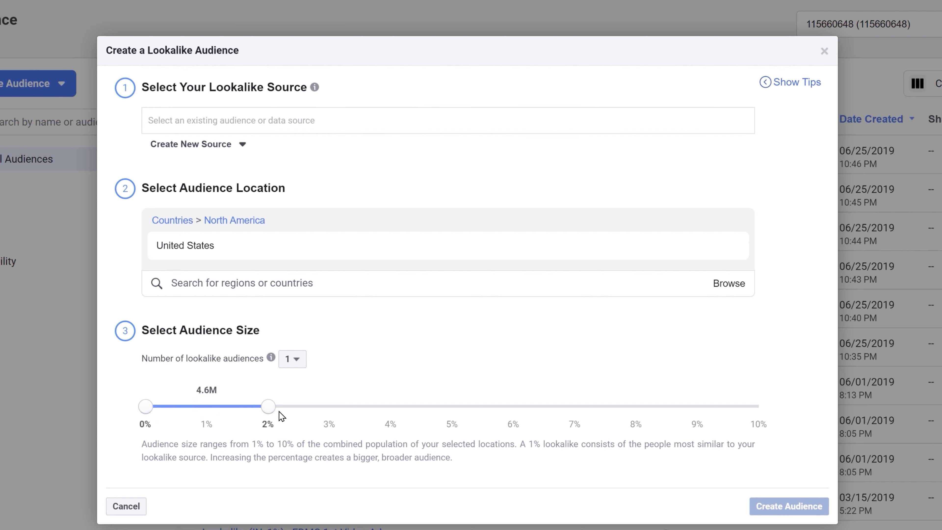
pyautogui.click(332, 406)
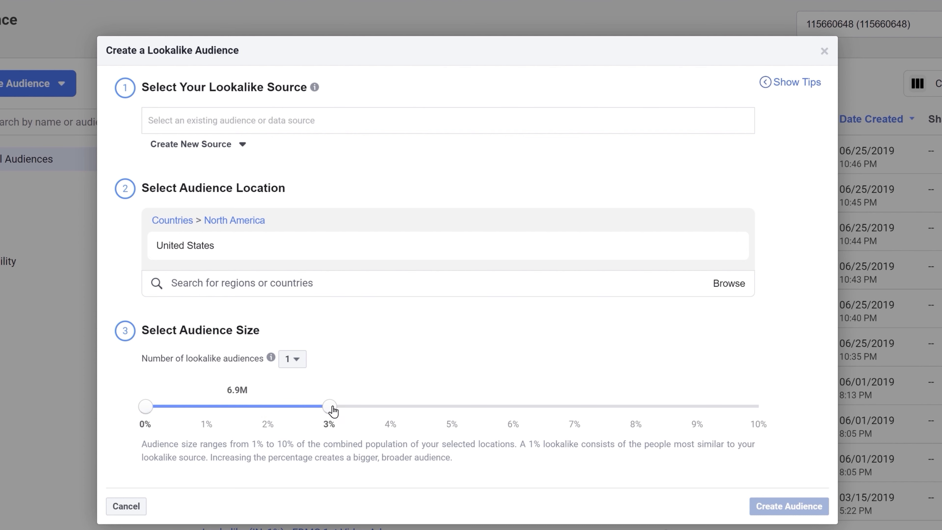
pyautogui.click(200, 413)
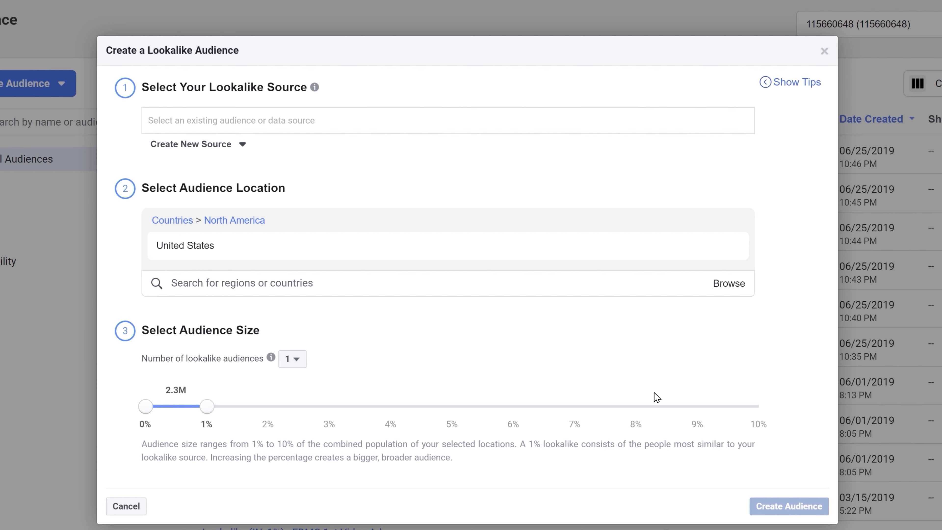
pyautogui.click(824, 52)
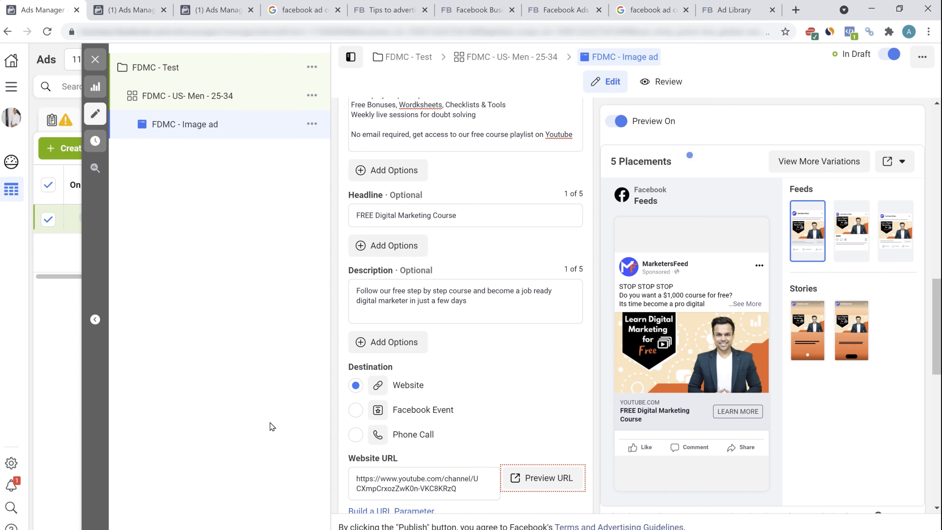
# - Review the identity, ad setup, format and media settings of the FDMC - Image ad
pyautogui.scroll(15, 495, 341)
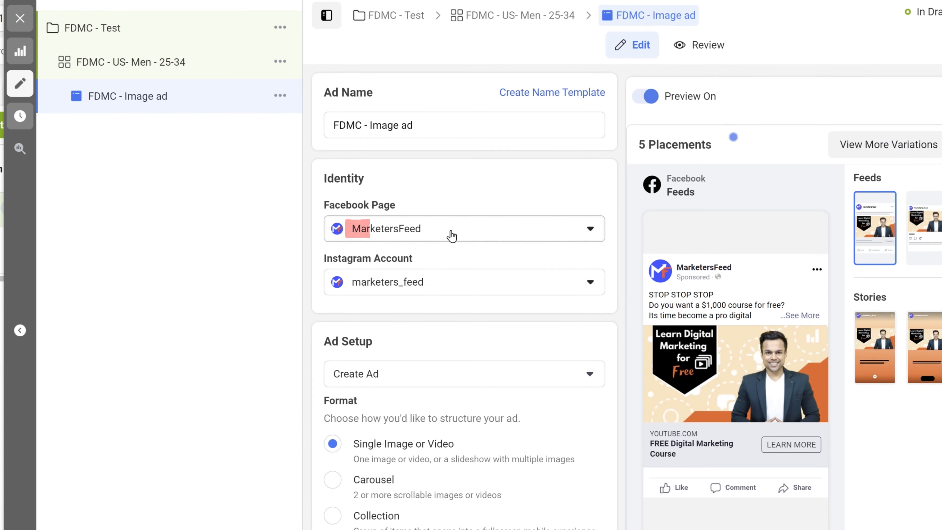
pyautogui.scroll(-1, 509, 350)
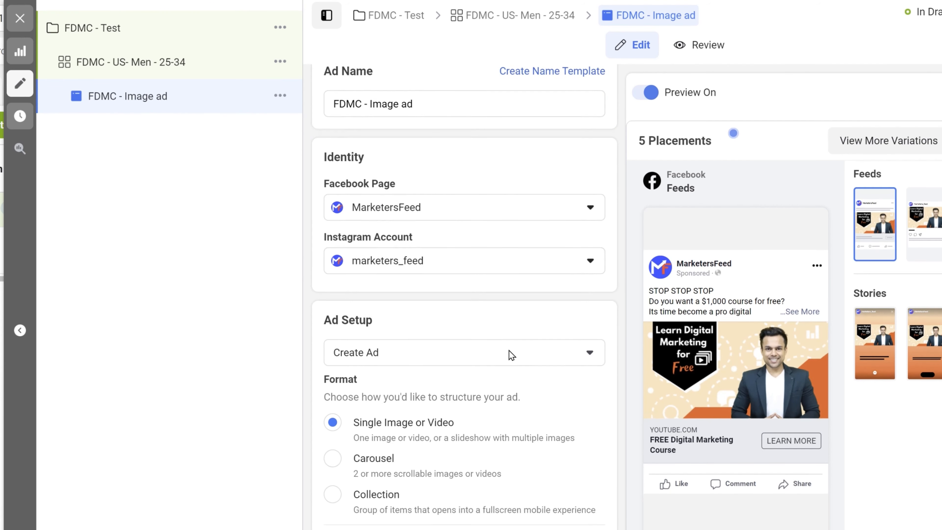
pyautogui.scroll(-6, 509, 350)
pyautogui.scroll(-1, 478, 376)
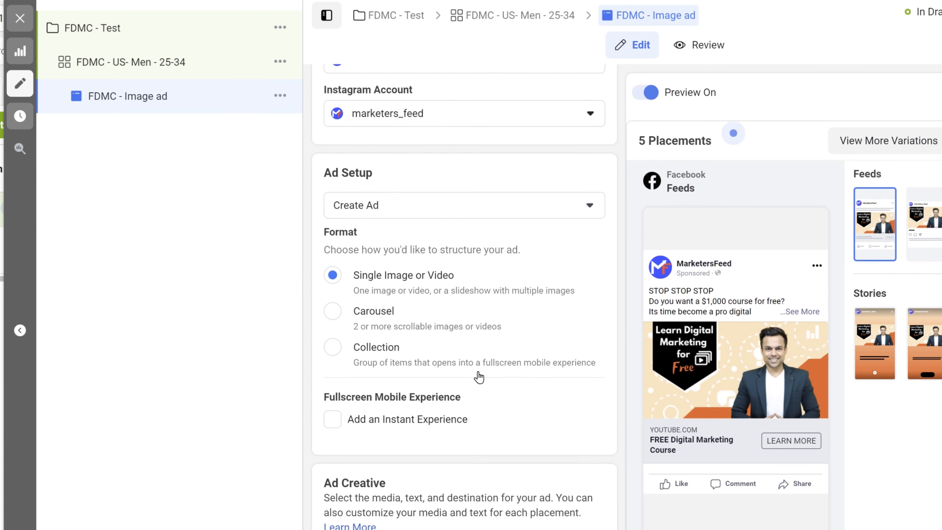
pyautogui.scroll(-6, 479, 376)
pyautogui.scroll(4, 479, 379)
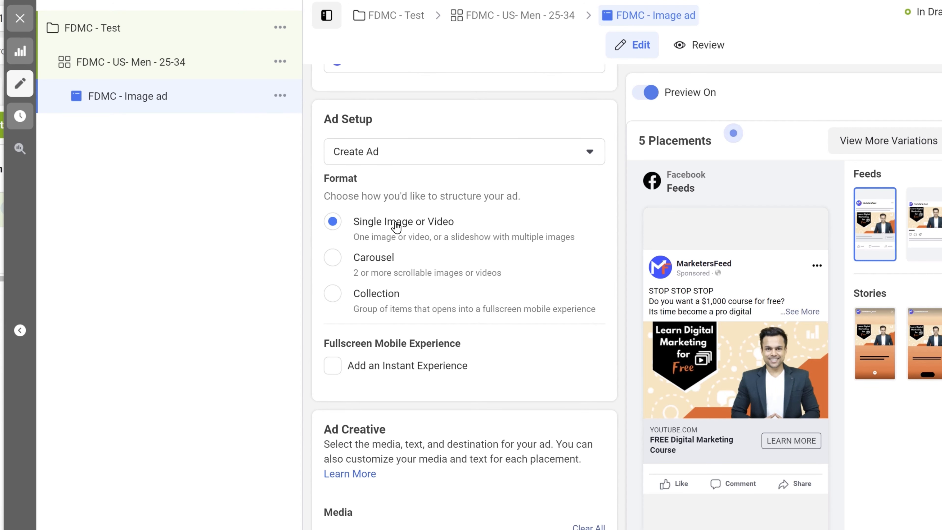
pyautogui.scroll(-5, 468, 318)
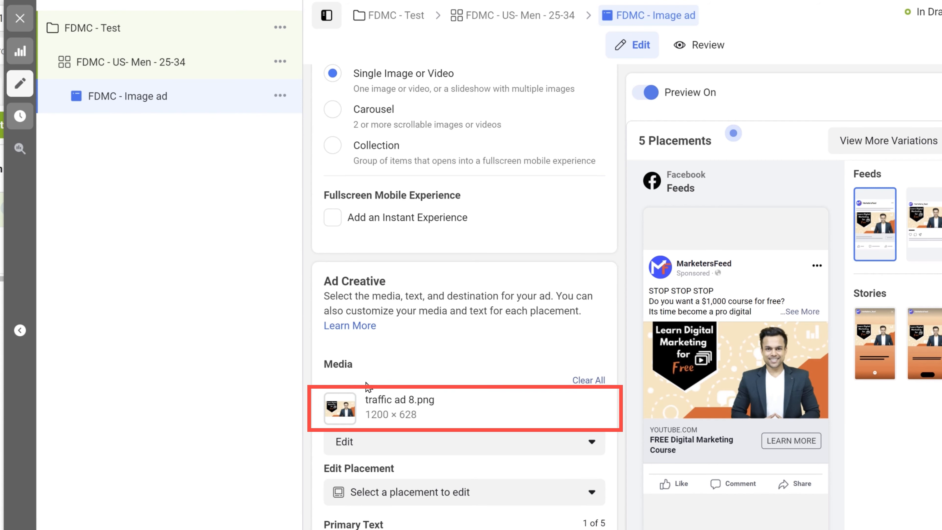
# - Examine the Feeds and Stories placement groups and the single placements available for editing in the ad creative
pyautogui.scroll(-4, 408, 367)
pyautogui.click(441, 349)
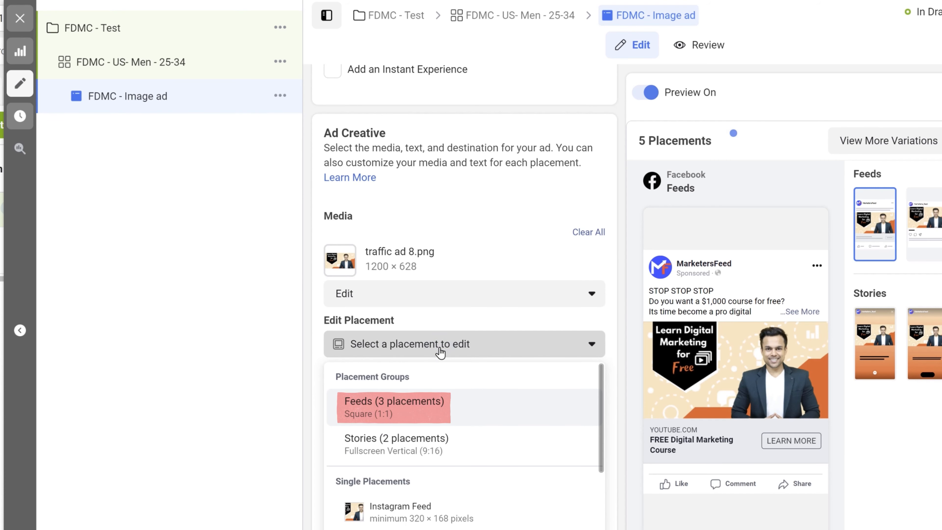
pyautogui.press('Down')
pyautogui.press('Up')
pyautogui.press('Down')
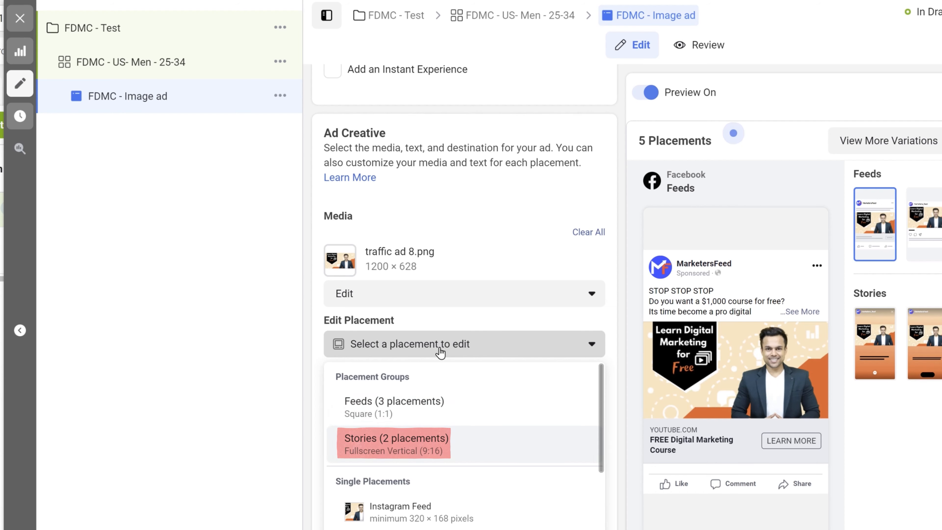
pyautogui.press('Down')
pyautogui.press('Down')
pyautogui.press('Down')
pyautogui.press('Up')
pyautogui.press('Up')
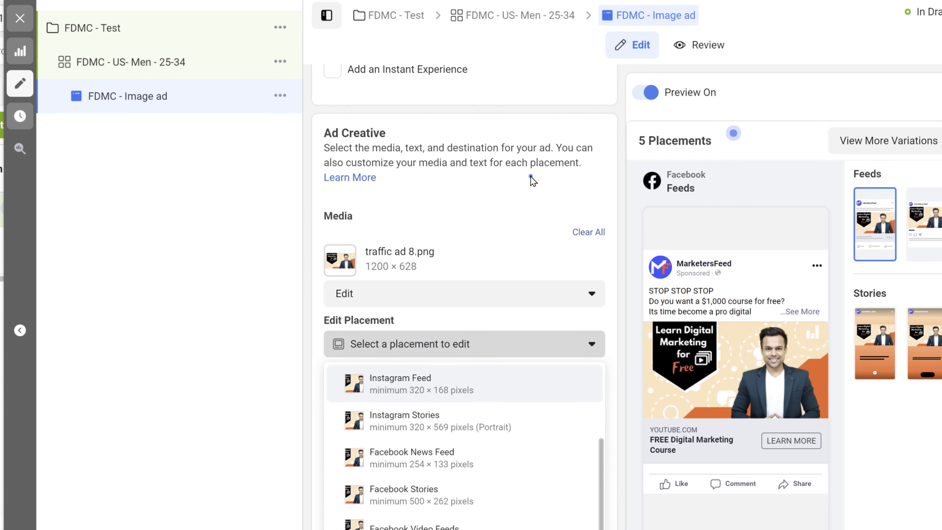
# - Close the placement choices, view the ad's variations across all five available placements, and close the overview
pyautogui.click(530, 175)
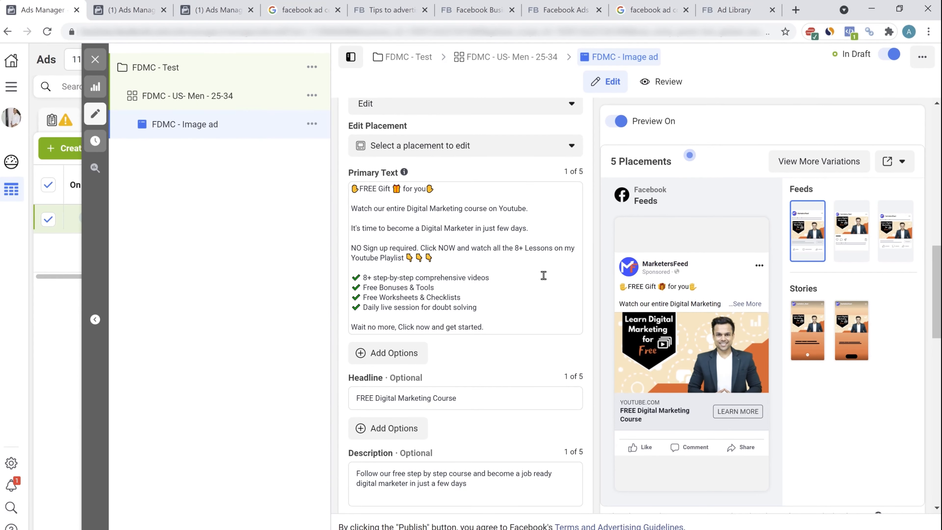
pyautogui.moveTo(657, 230)
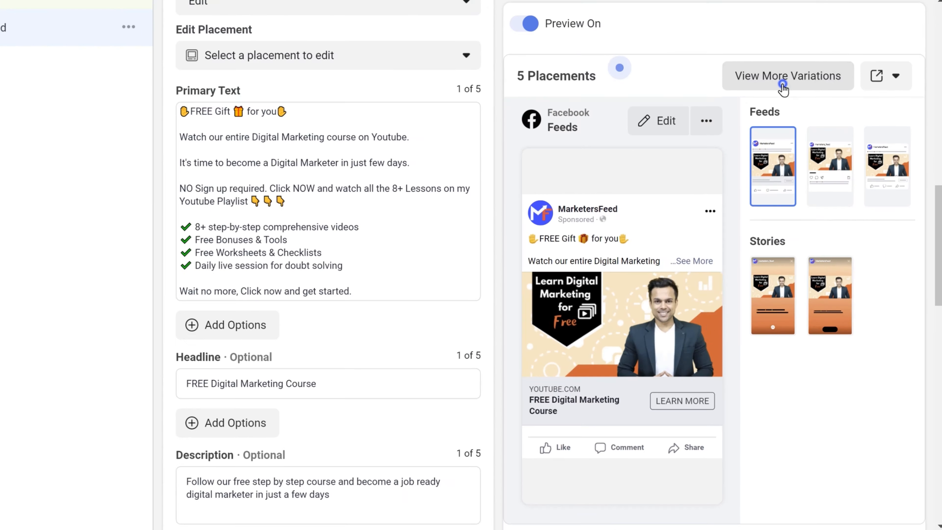
pyautogui.click(815, 167)
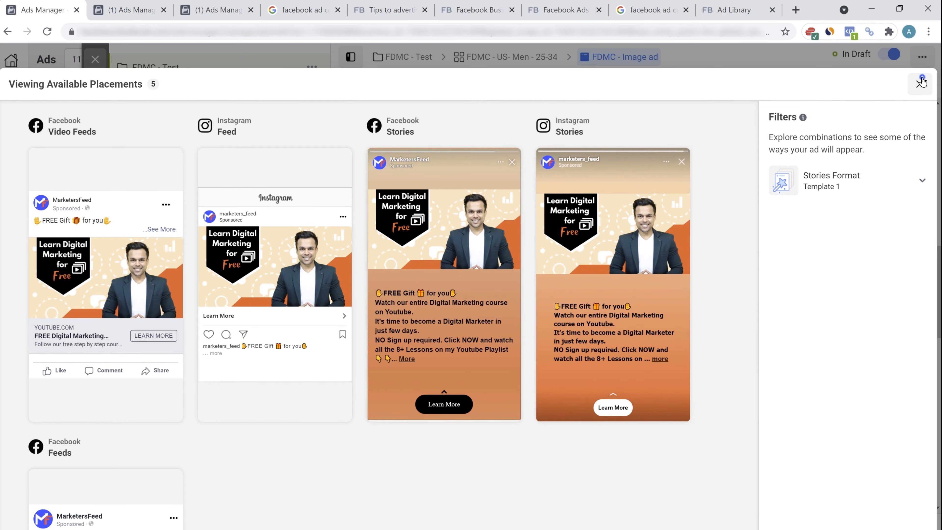
pyautogui.click(919, 84)
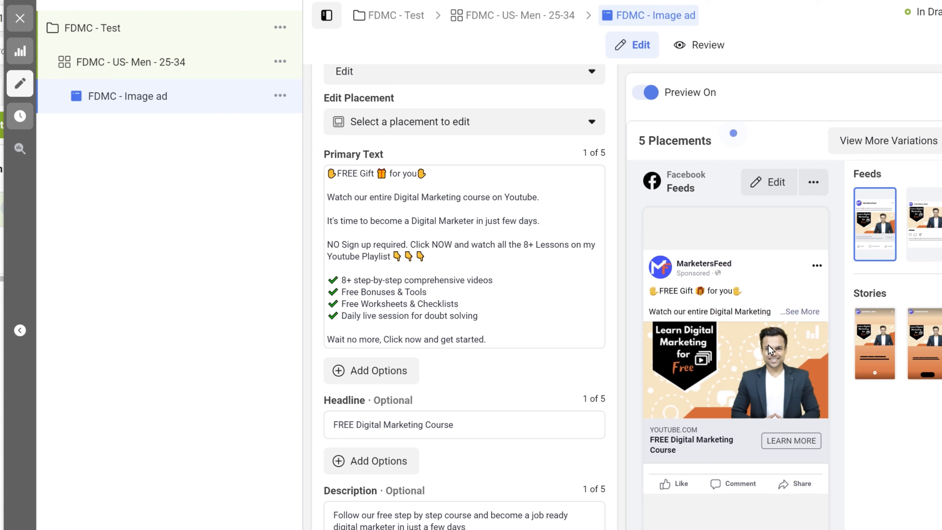
# - Examine the opening lines of the primary text, from the free gift hook to the promise of becoming a Digital Marketer
pyautogui.click(447, 173)
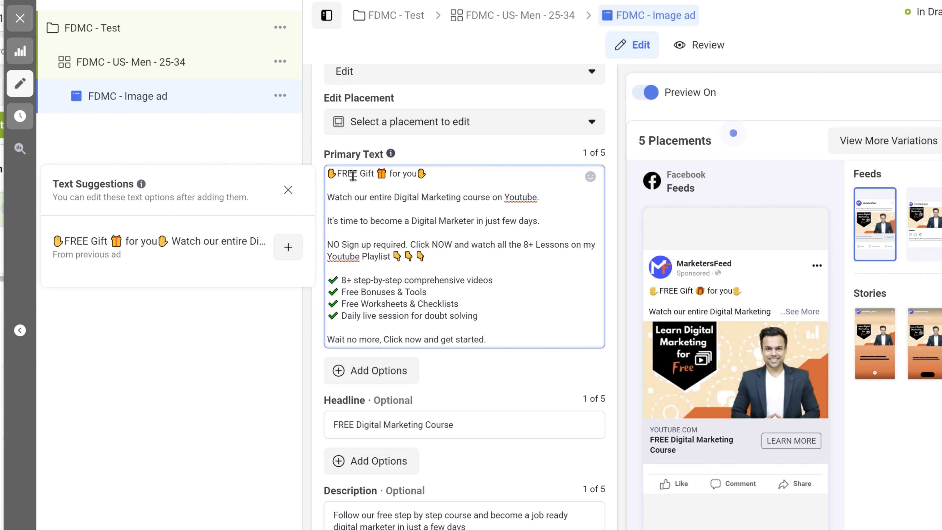
pyautogui.click(344, 200)
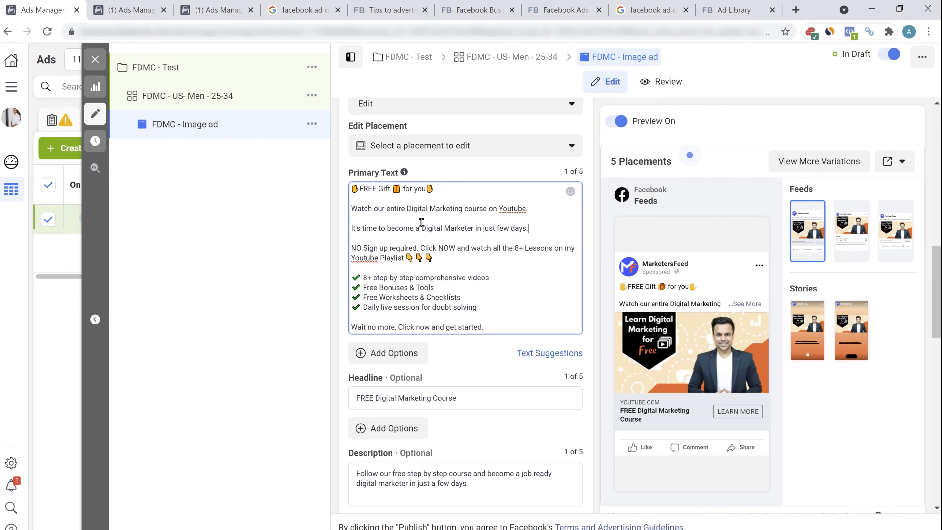
pyautogui.click(391, 197)
pyautogui.moveTo(481, 229); pyautogui.dragTo(534, 228)
pyautogui.click(552, 224)
pyautogui.click(489, 229)
pyautogui.moveTo(512, 230); pyautogui.dragTo(531, 229)
pyautogui.click(544, 225)
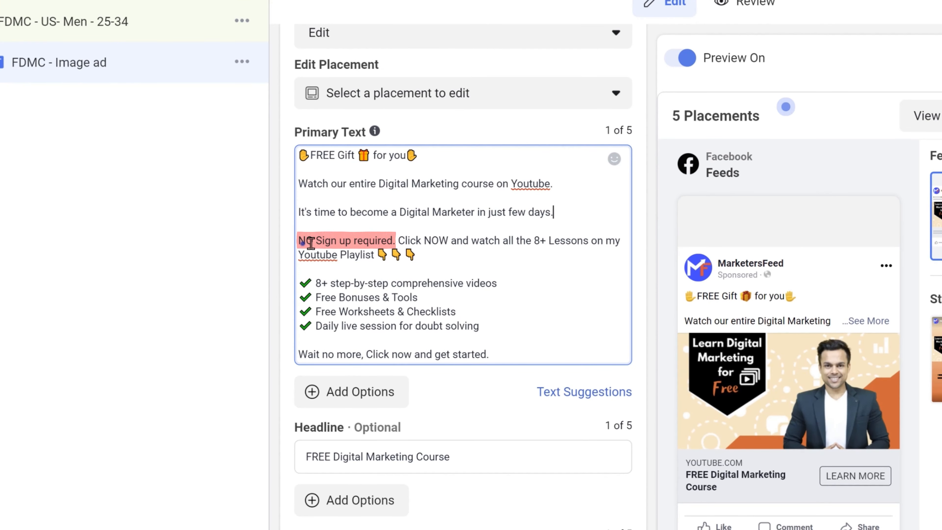
# - Examine the "NO Sign up required" sentence and the checkmarked course benefits in the primary text
pyautogui.moveTo(417, 250); pyautogui.dragTo(354, 250)
pyautogui.click(445, 251)
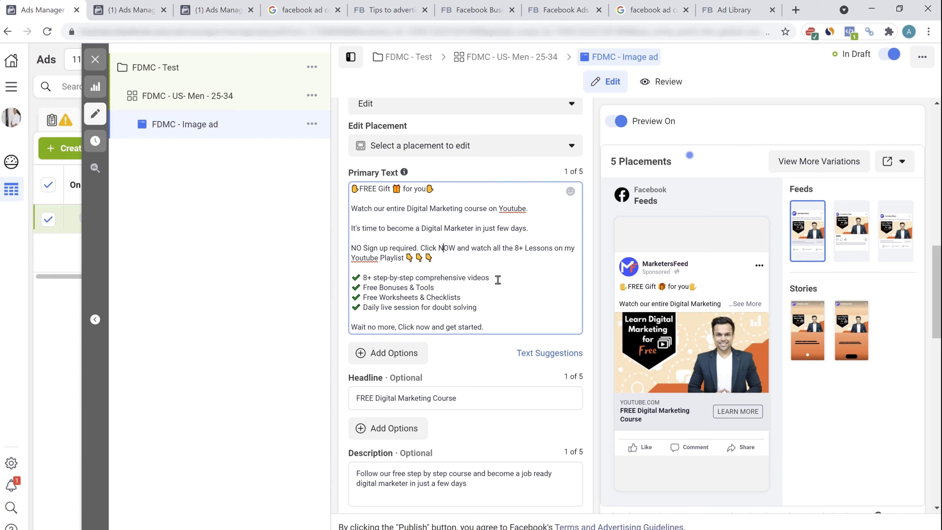
pyautogui.moveTo(354, 248); pyautogui.dragTo(426, 249)
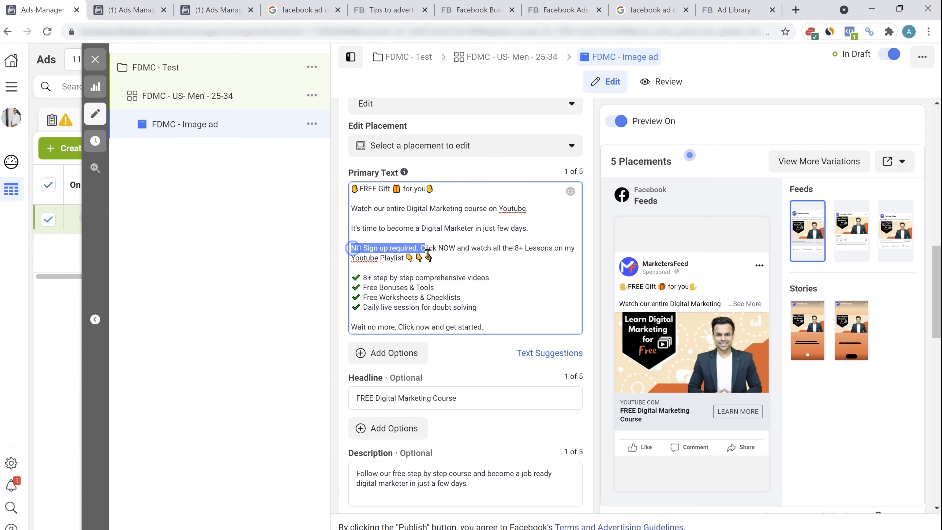
pyautogui.click(478, 268)
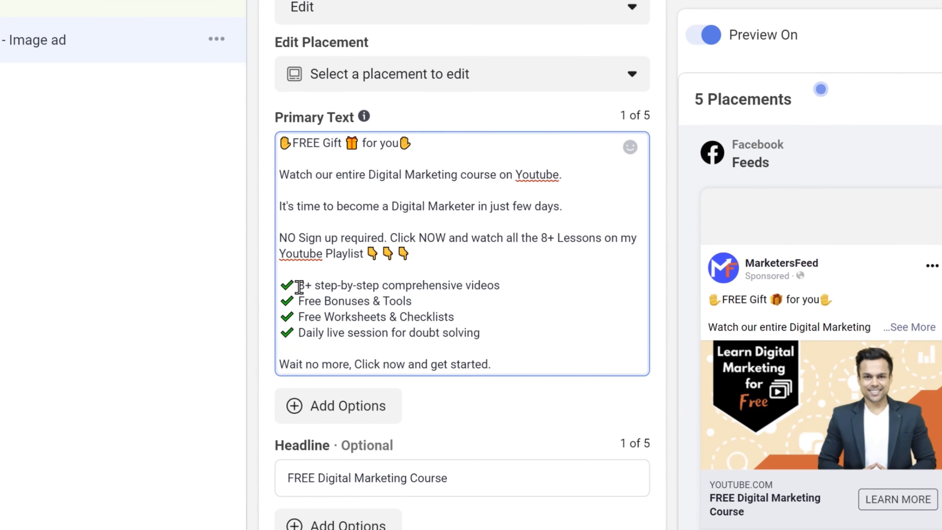
pyautogui.moveTo(296, 286); pyautogui.dragTo(511, 288)
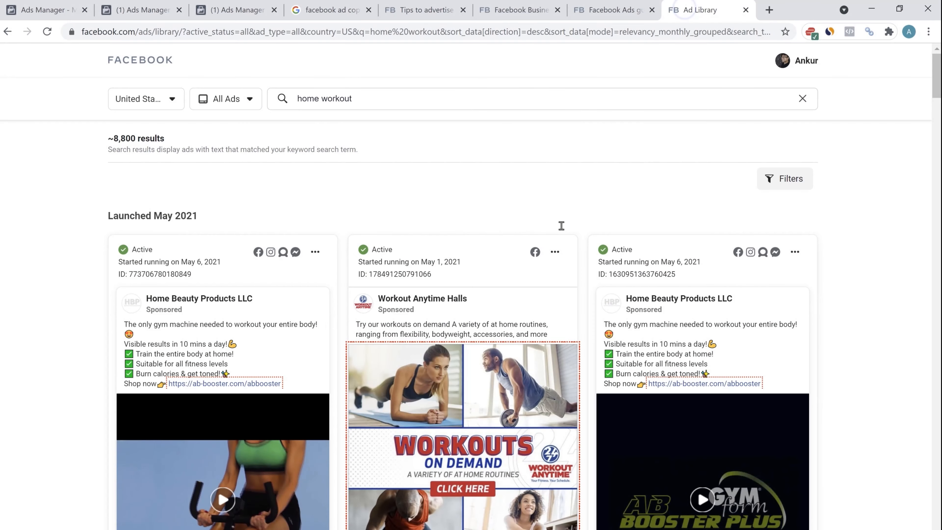
# - Look over the home workout ad copy in the Facebook Ad Library and search for "keto diet" ads instead
pyautogui.scroll(-2, 551, 249)
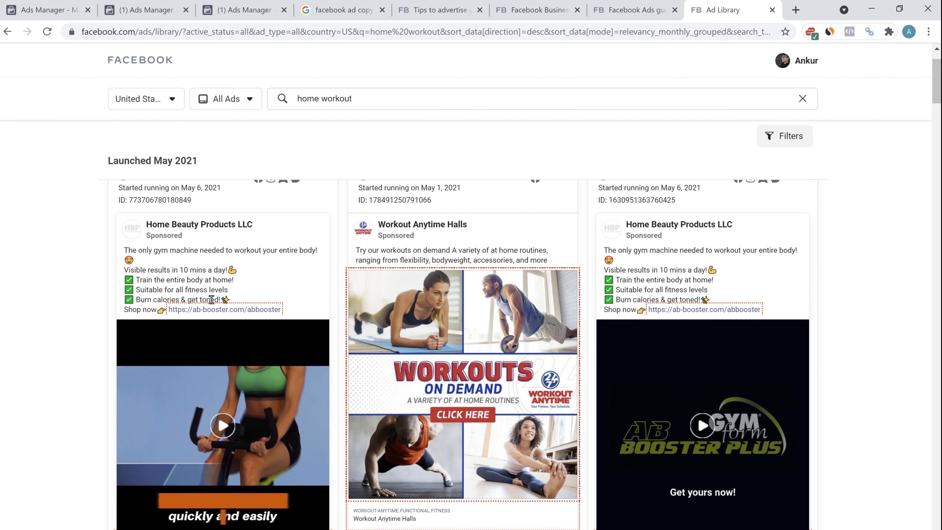
pyautogui.scroll(2, 212, 299)
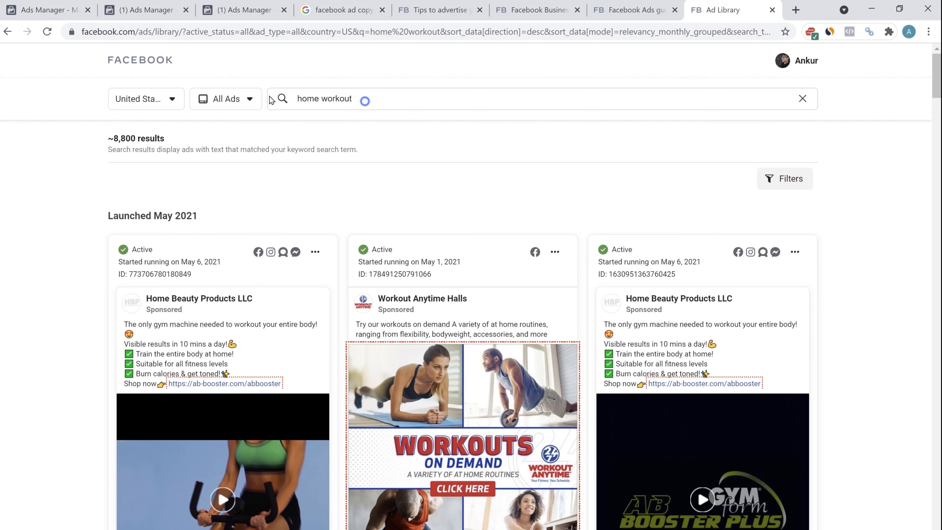
pyautogui.tripleClick(360, 98)
pyautogui.write('keto diet')
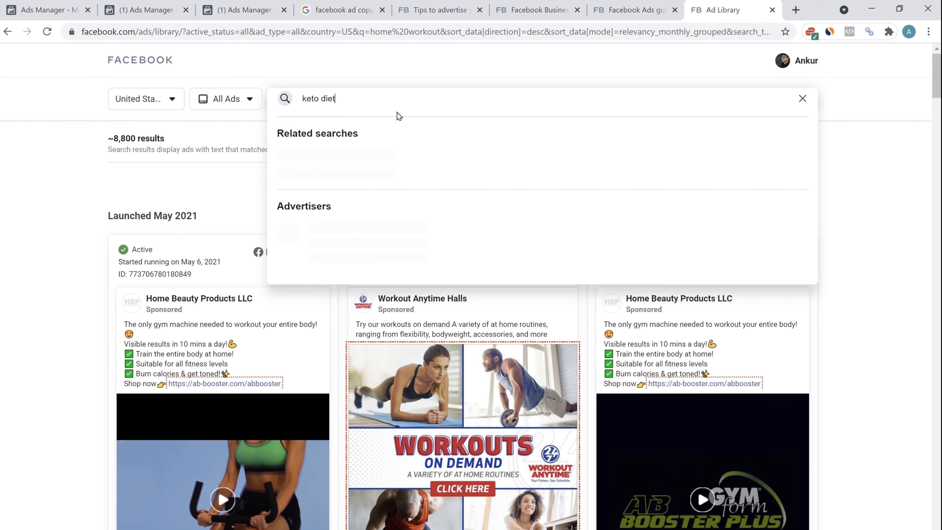
pyautogui.press('Return')
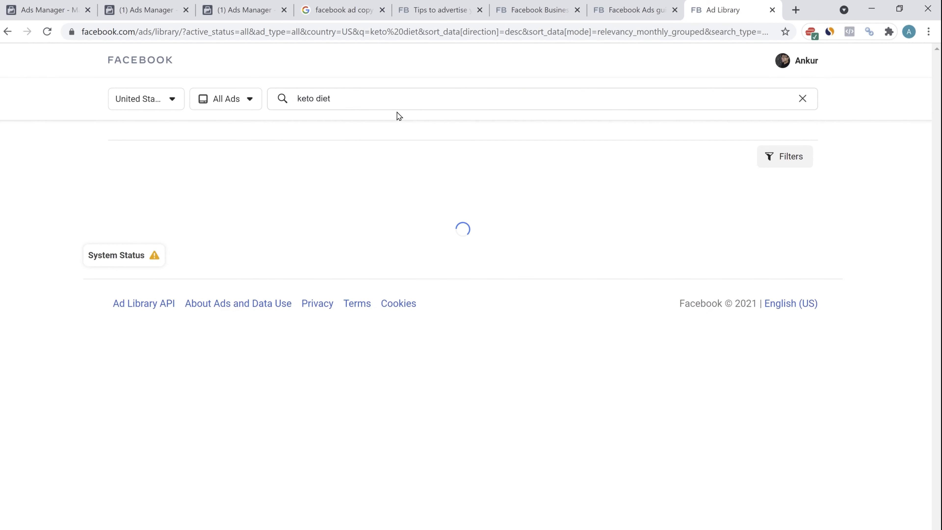
# - Browse the keto diet ads in the Ad Library for examples of ad copy and creatives
pyautogui.scroll(-9, 349, 282)
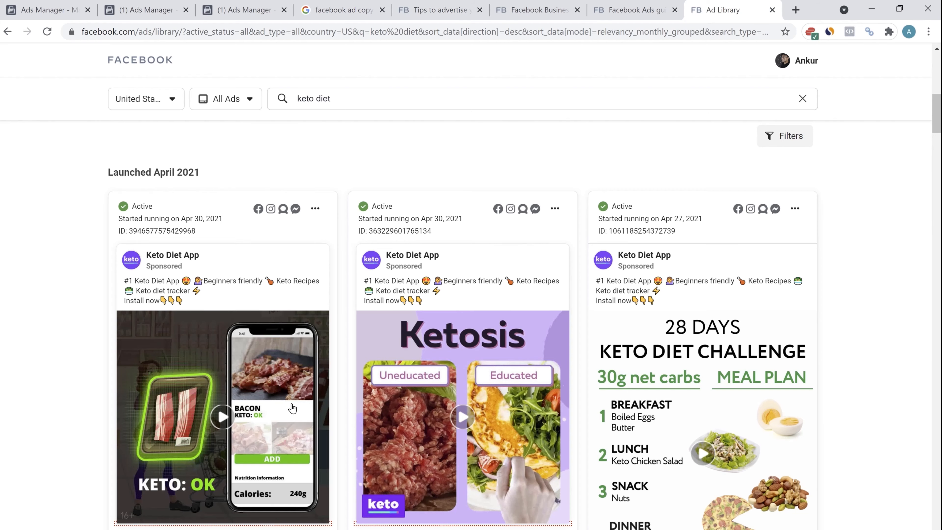
pyautogui.scroll(-3, 289, 408)
pyautogui.scroll(-6, 291, 405)
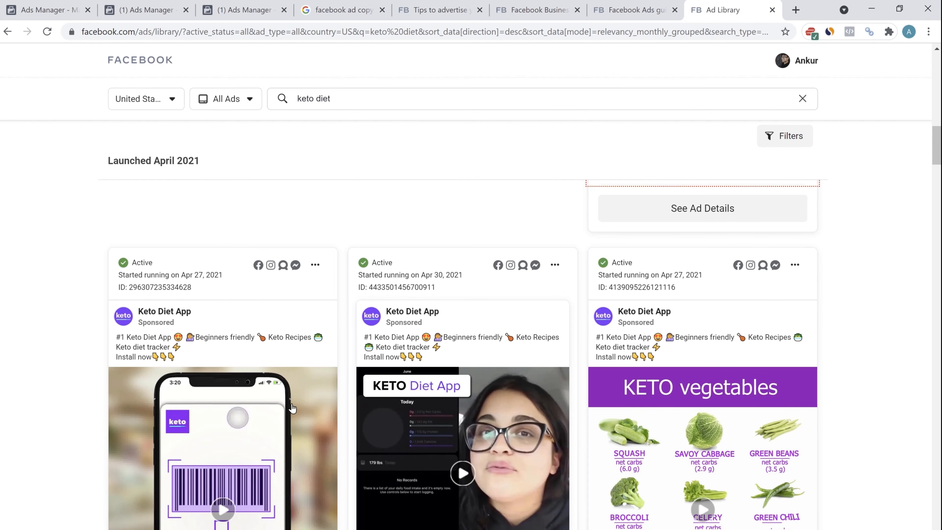
pyautogui.scroll(-15, 292, 407)
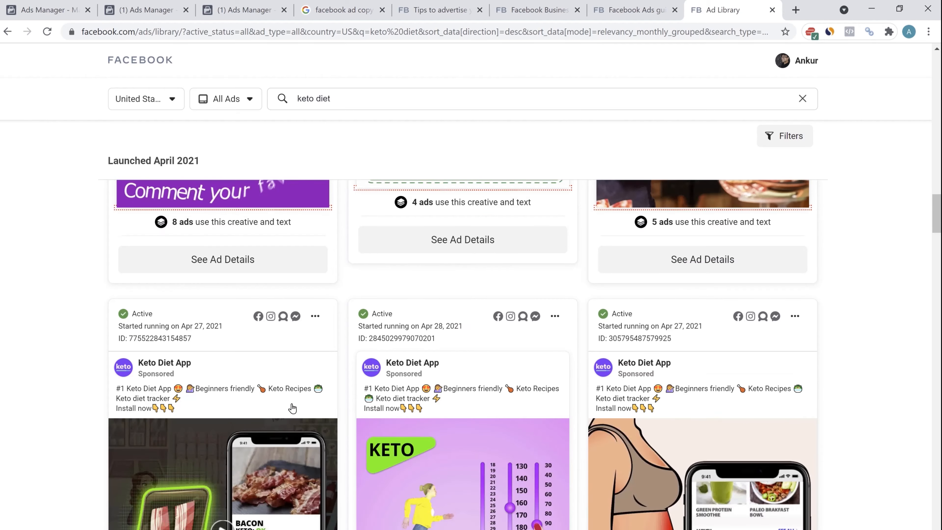
pyautogui.scroll(-20, 293, 408)
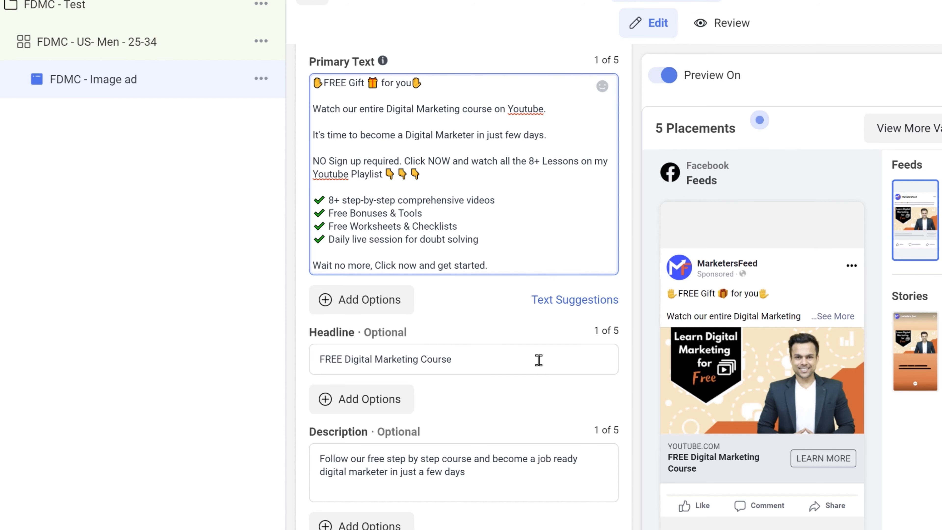
# - Back in Ads Manager, review the FDMC - Image ad's headline, description, destination and website URL
pyautogui.scroll(-2, 538, 360)
pyautogui.scroll(-6, 538, 360)
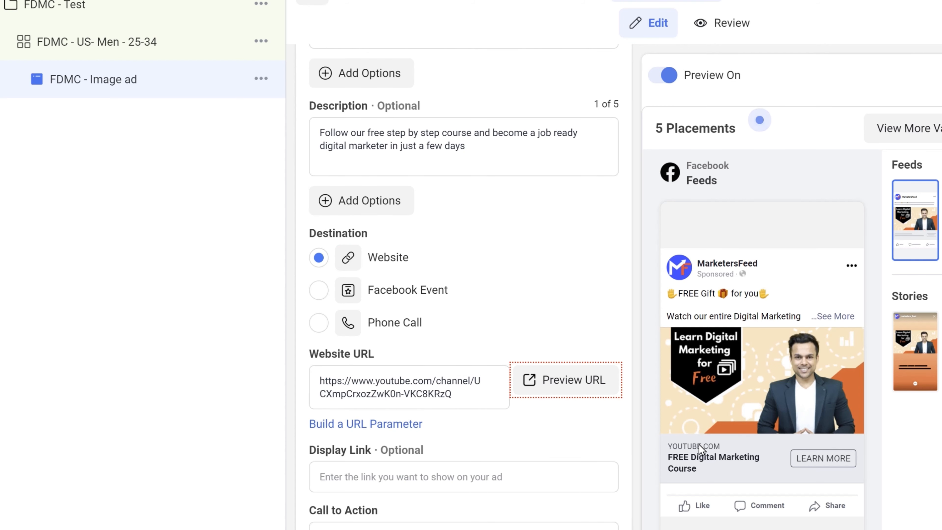
pyautogui.moveTo(699, 445)
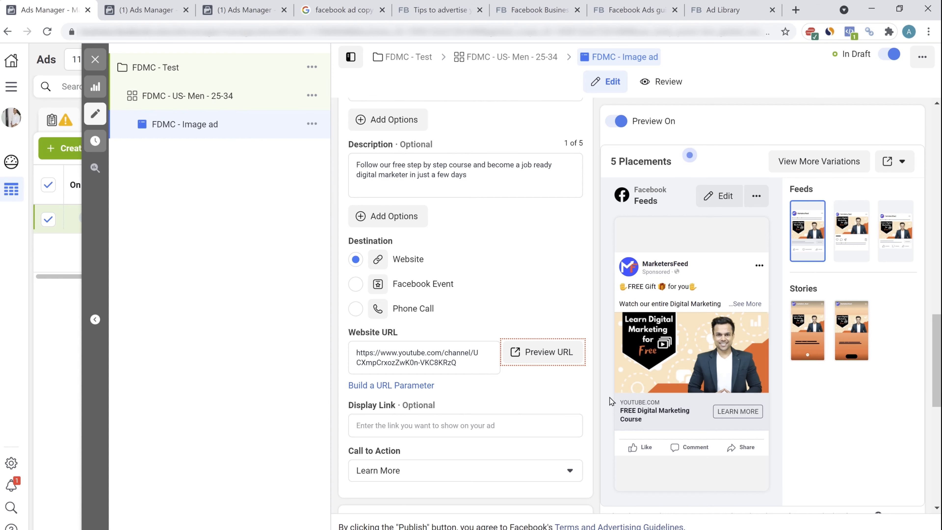
# - Examine the available call-to-action options for the ad and leave Learn More selected
pyautogui.scroll(-3, 512, 377)
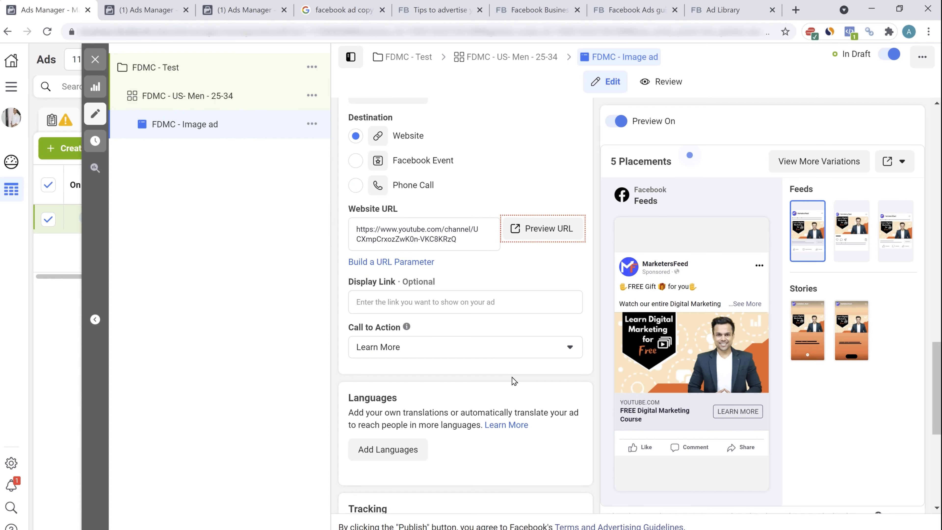
pyautogui.click(496, 345)
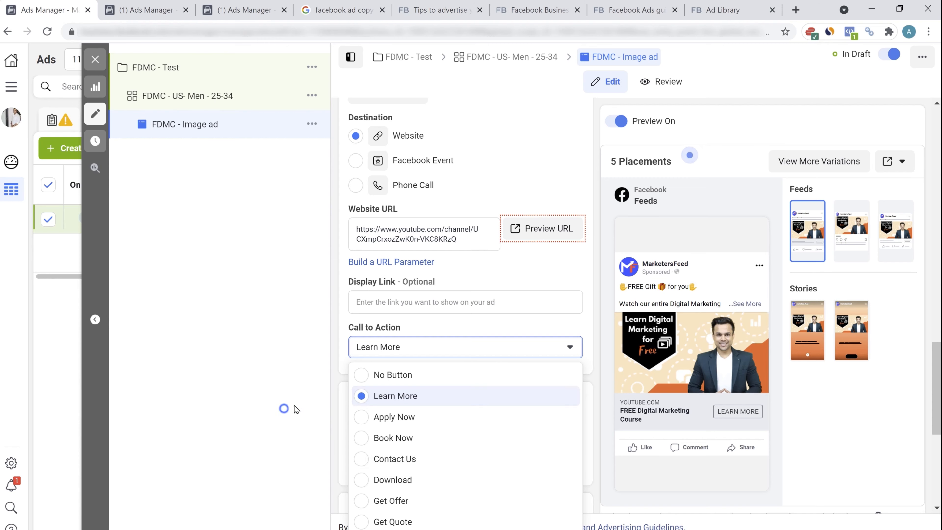
pyautogui.click(284, 408)
pyautogui.click(470, 347)
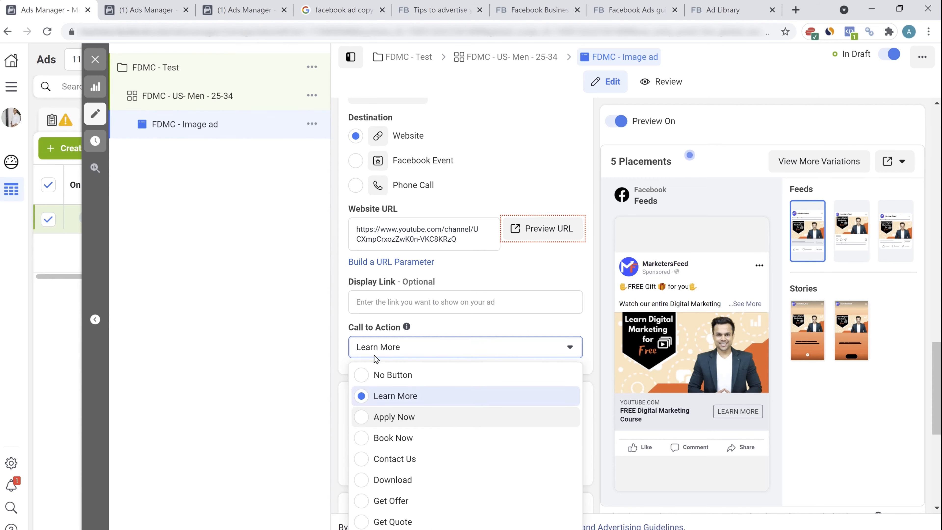
pyautogui.click(300, 360)
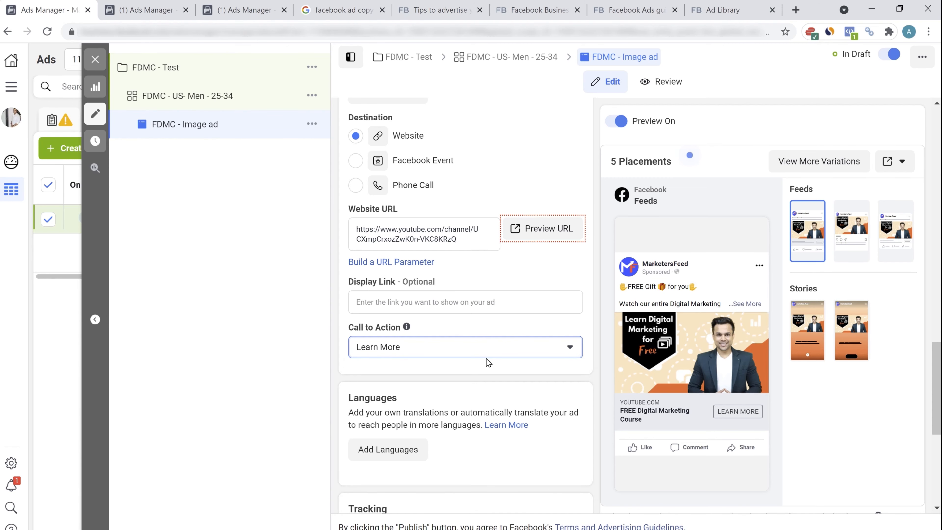
# - Recheck the ad's text fields and review its language and tracking settings
pyautogui.scroll(10, 486, 358)
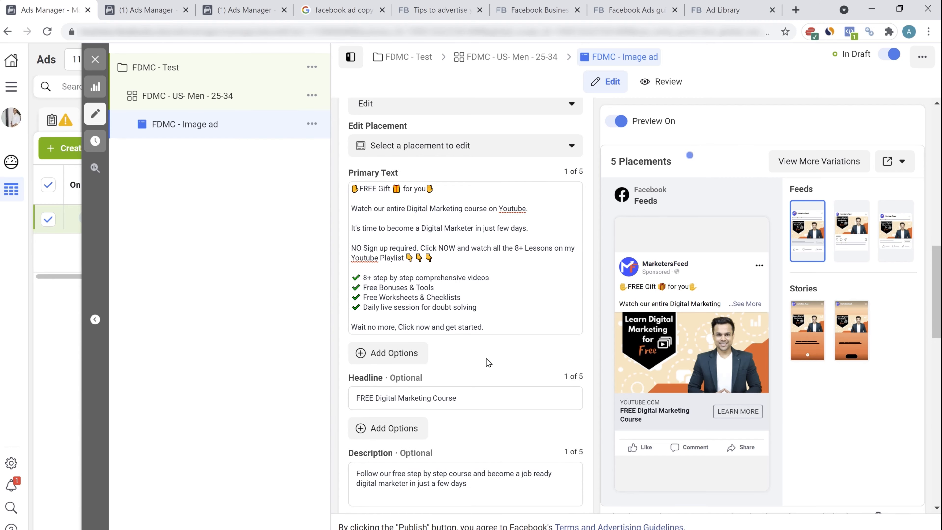
pyautogui.scroll(1, 486, 358)
pyautogui.scroll(-1, 708, 342)
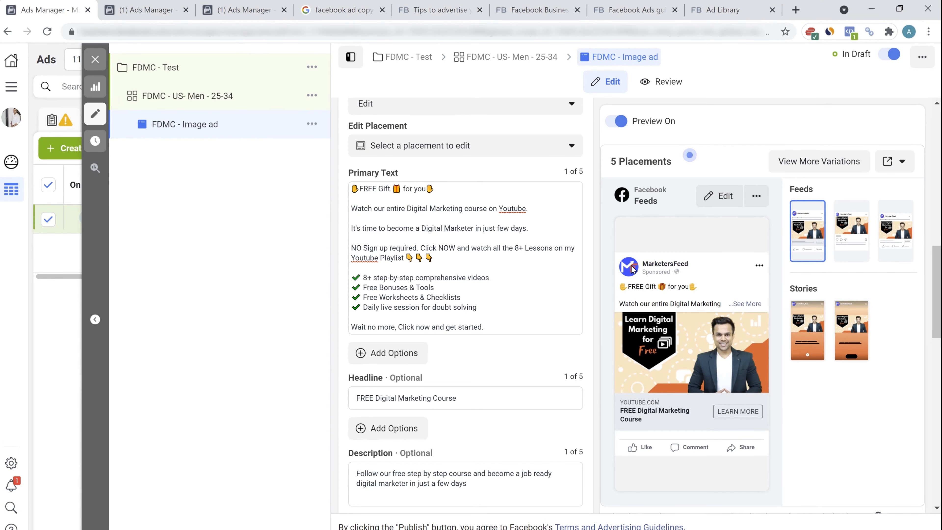
pyautogui.scroll(-10, 491, 441)
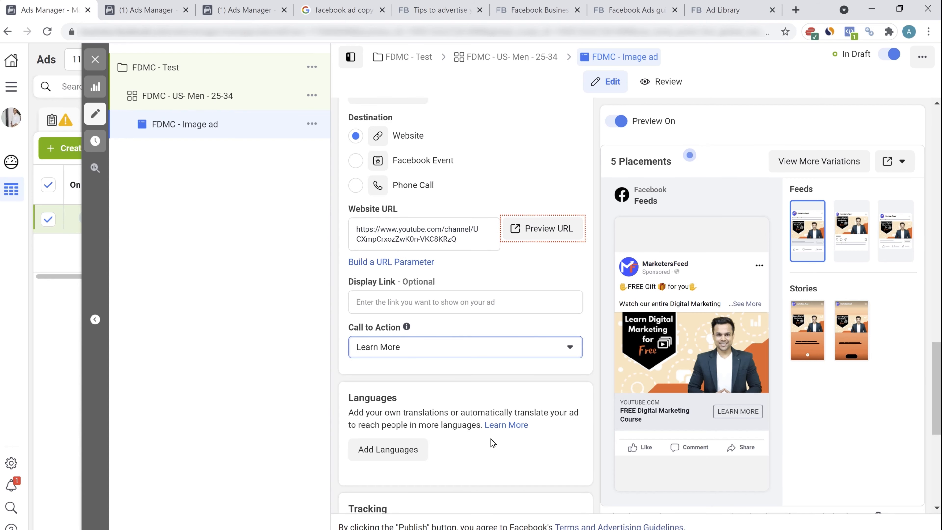
pyautogui.scroll(-6, 491, 439)
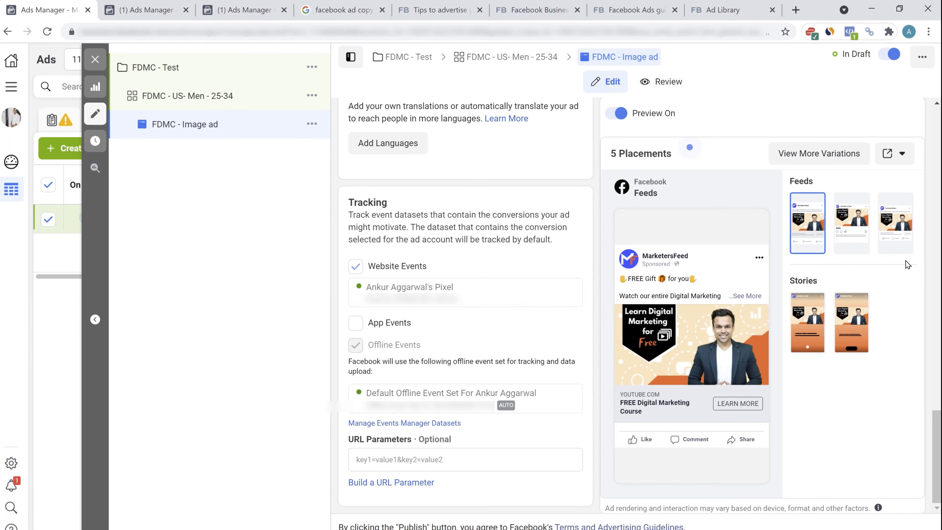
# - Return to the ad's primary text and highlight it from the free gift line through the benefits list
pyautogui.scroll(15, 516, 306)
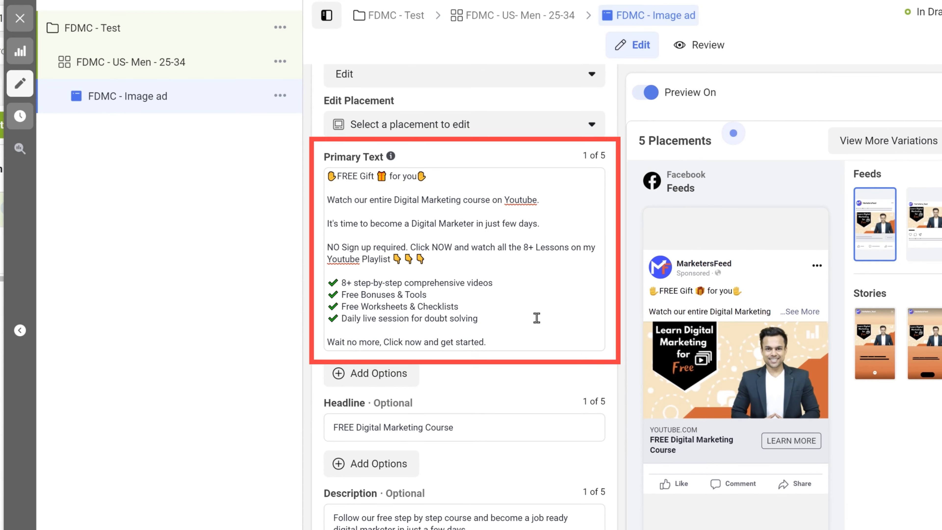
pyautogui.moveTo(737, 376)
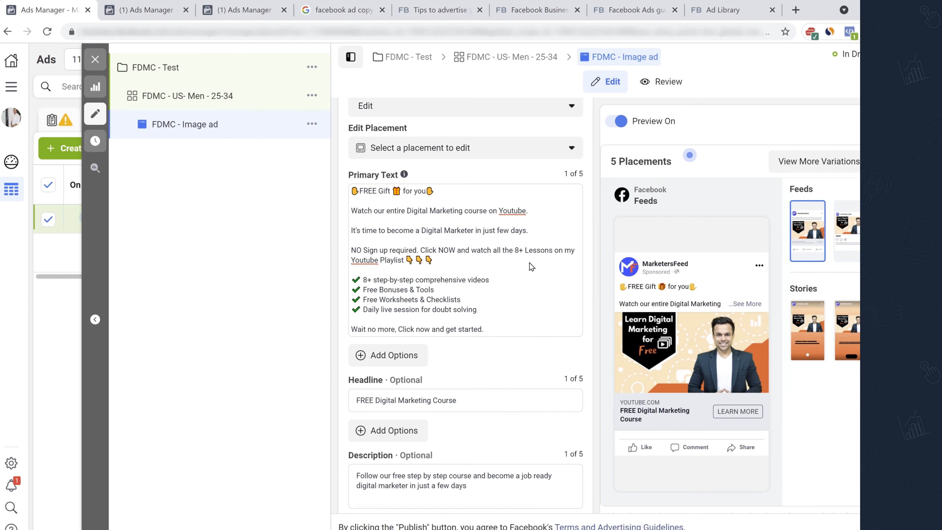
pyautogui.moveTo(353, 190); pyautogui.dragTo(501, 308)
pyautogui.click(501, 308)
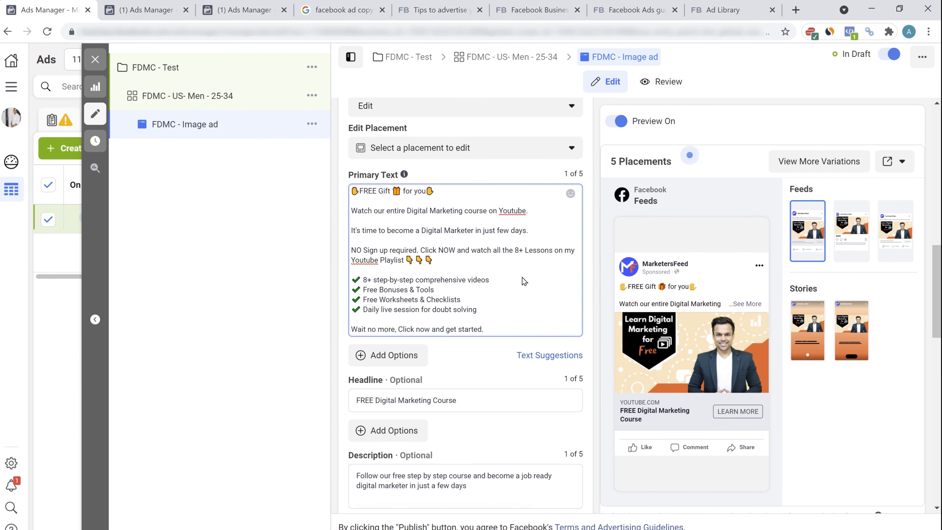
# - Duplicate the FDMC - Image ad as one copy in the original campaign, keeping existing reactions, comments and shares shown
pyautogui.click(312, 123)
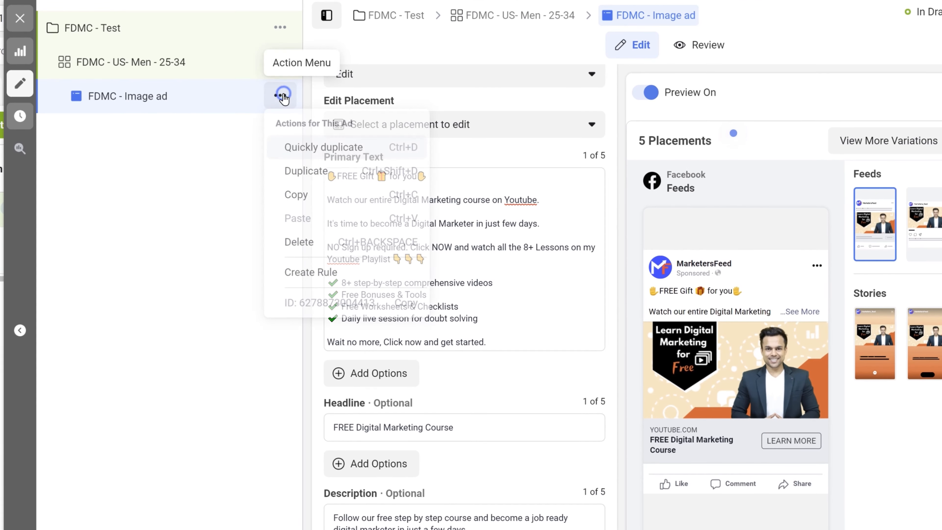
pyautogui.click(311, 170)
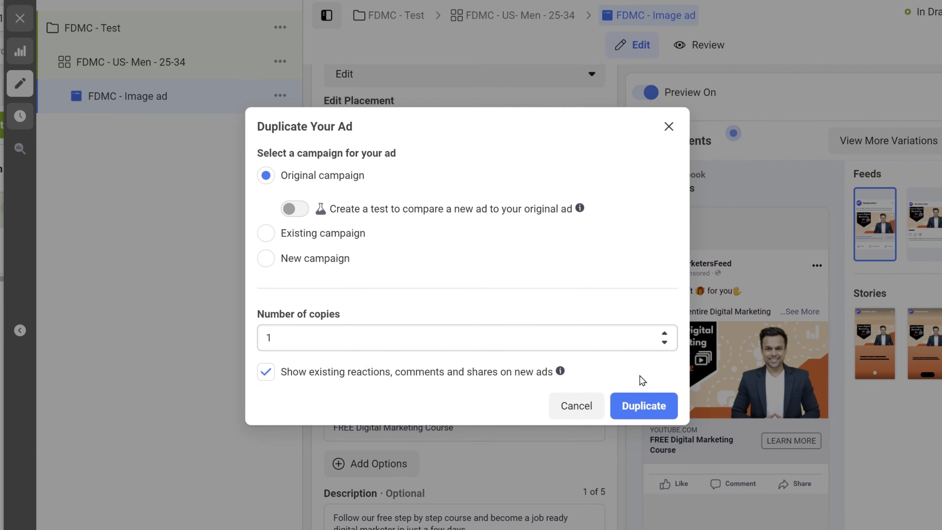
pyautogui.click(656, 406)
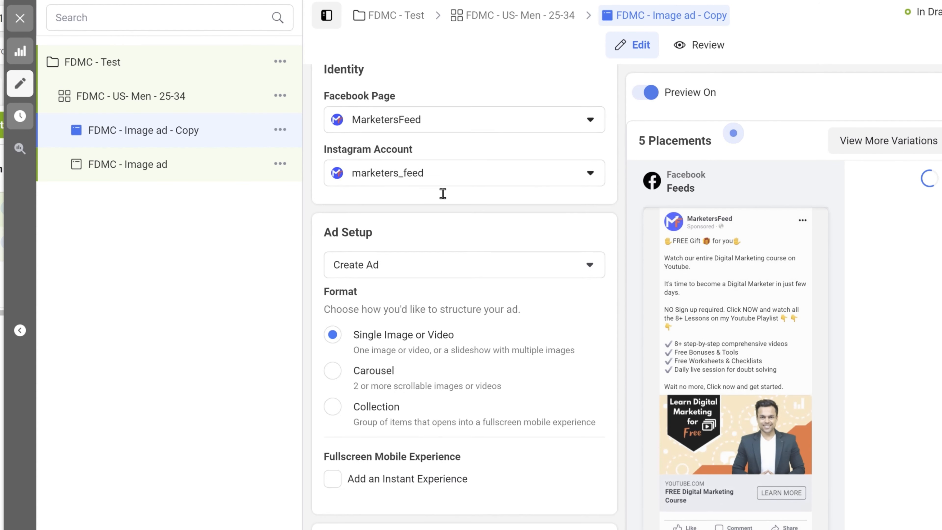
# - Rename the duplicated ad as FDMC - Image ad - 2
pyautogui.scroll(3, 442, 194)
pyautogui.click(473, 123)
pyautogui.click(416, 125)
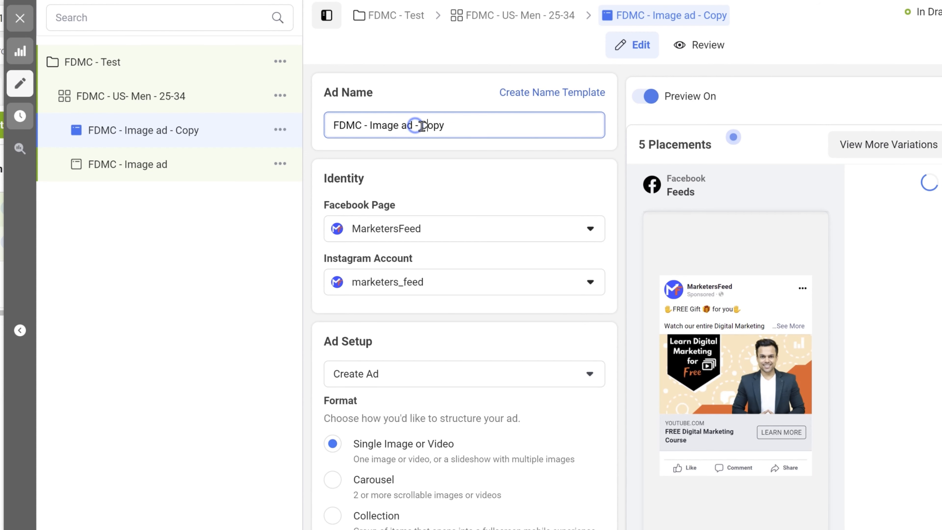
pyautogui.doubleClick(448, 128)
pyautogui.write('2')
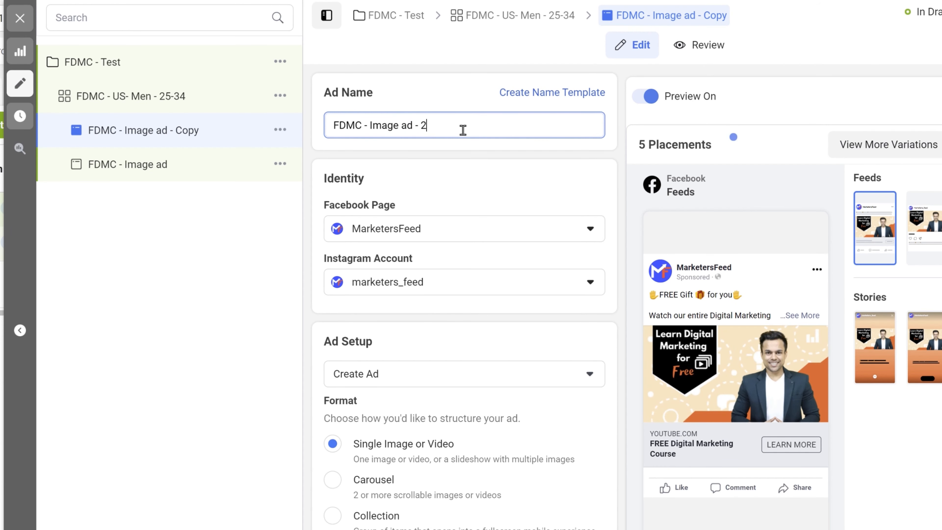
pyautogui.click(538, 164)
# - Replace the free gift wording between the hand emojis in the primary text's opening line with STOP STOP STOP
pyautogui.scroll(-15, 536, 293)
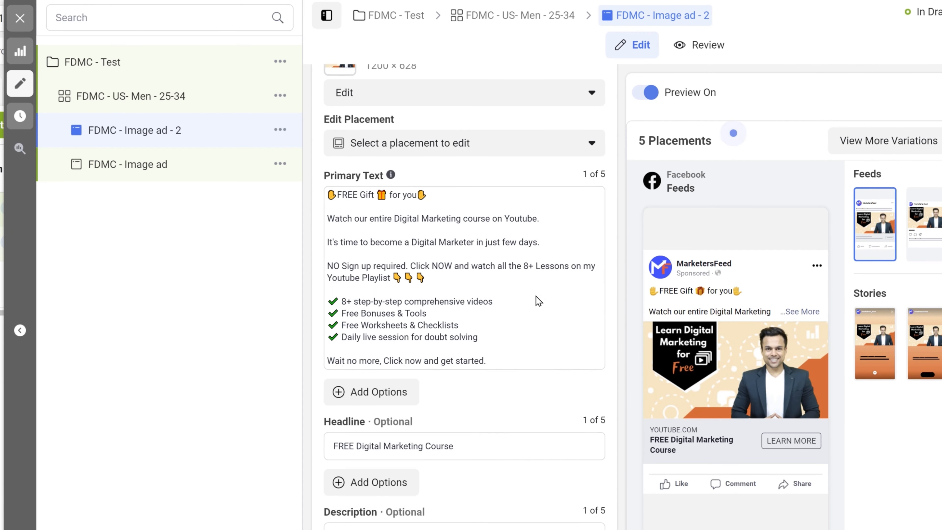
pyautogui.scroll(-1, 536, 296)
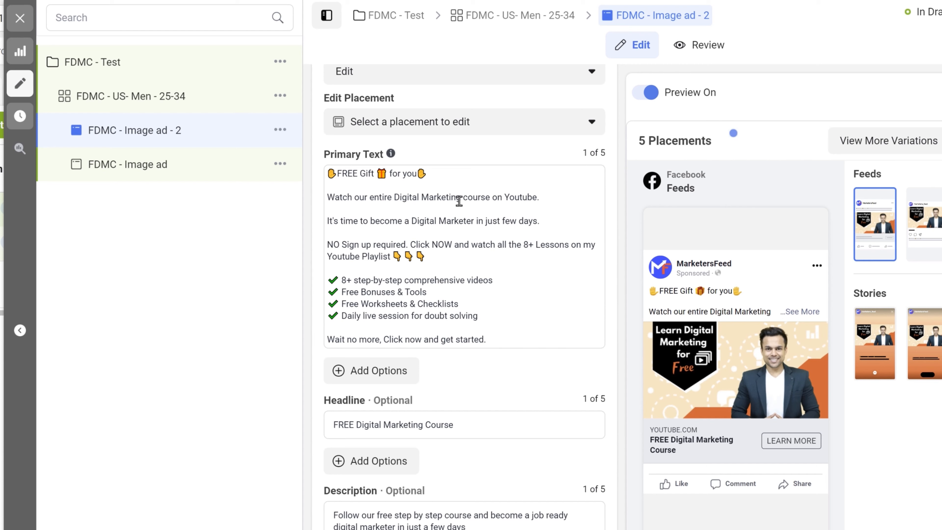
pyautogui.click(437, 174)
pyautogui.moveTo(417, 174); pyautogui.dragTo(341, 173)
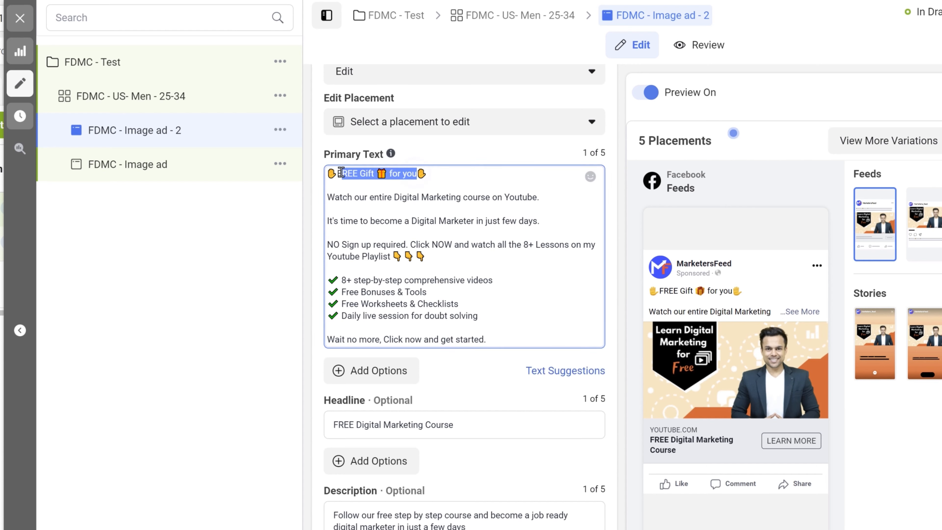
pyautogui.write('STOP')
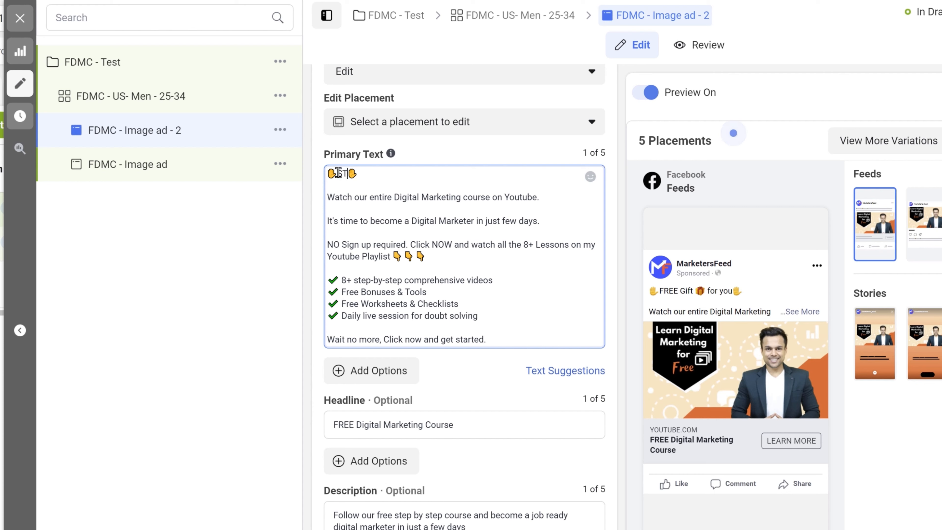
pyautogui.write(' STOP STOP')
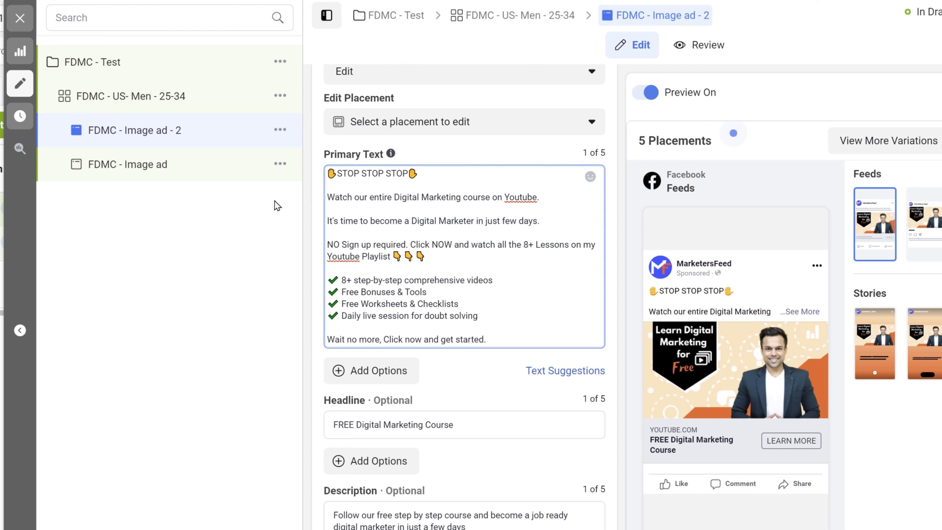
# - Duplicate the FDMC - Image ad - 2 ad as one copy in the original campaign, keeping existing reactions, comments and shares shown
pyautogui.click(280, 129)
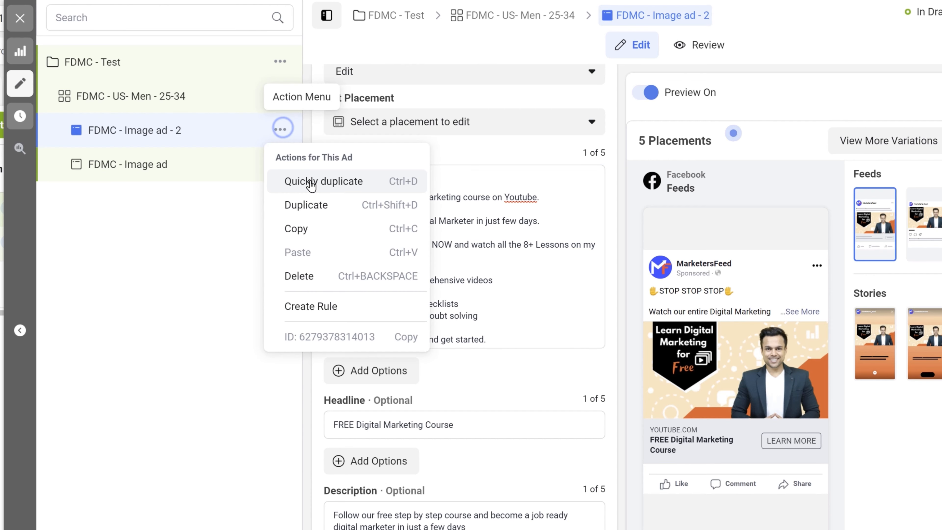
pyautogui.click(321, 205)
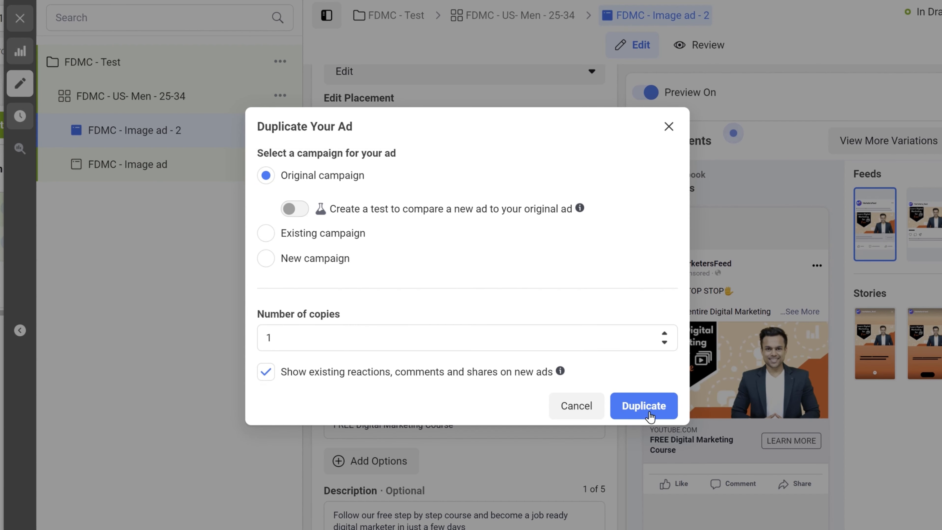
pyautogui.click(652, 414)
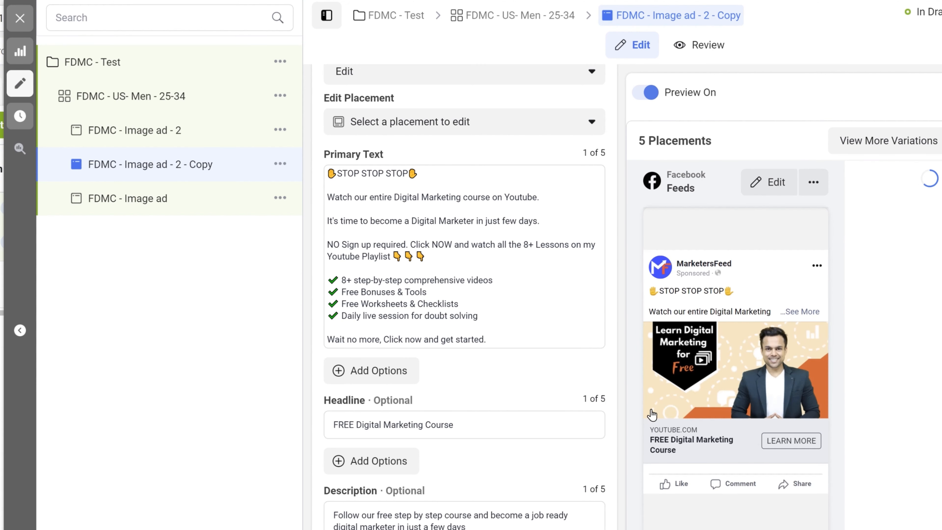
# - Rename the new copy of the second image ad as FDMC - Image ad - 3
pyautogui.scroll(10, 445, 252)
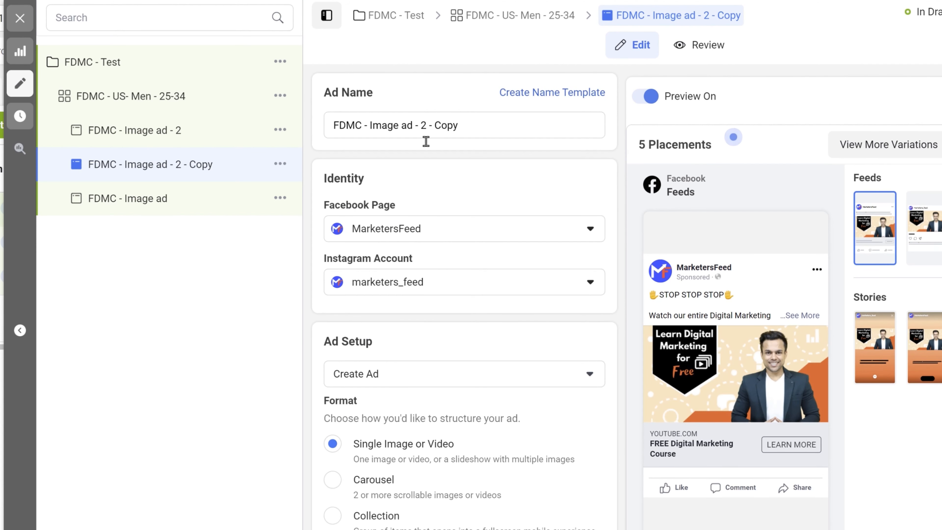
pyautogui.moveTo(423, 125); pyautogui.dragTo(494, 128)
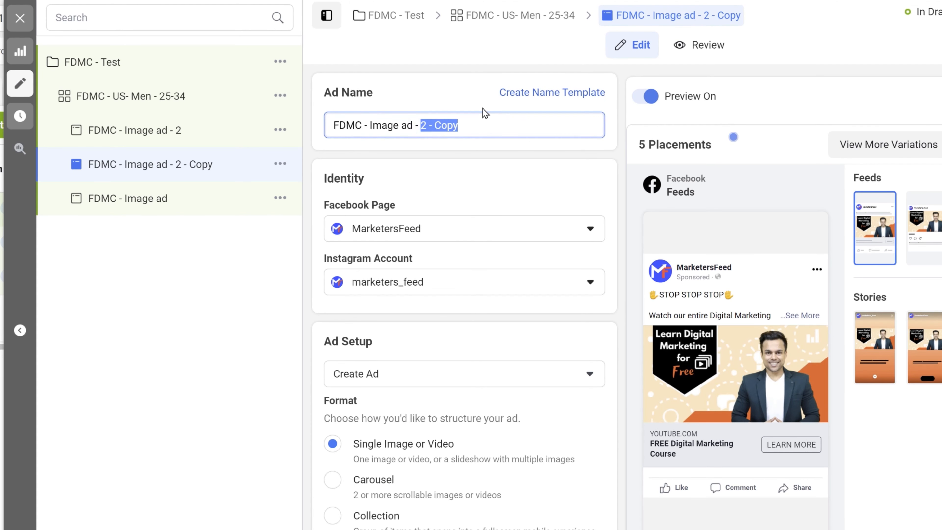
pyautogui.write('3')
# - Replace the third ad's image with traffic Ad 2.png from the account images, applying no additional crops or enhancements
pyautogui.scroll(-10, 509, 392)
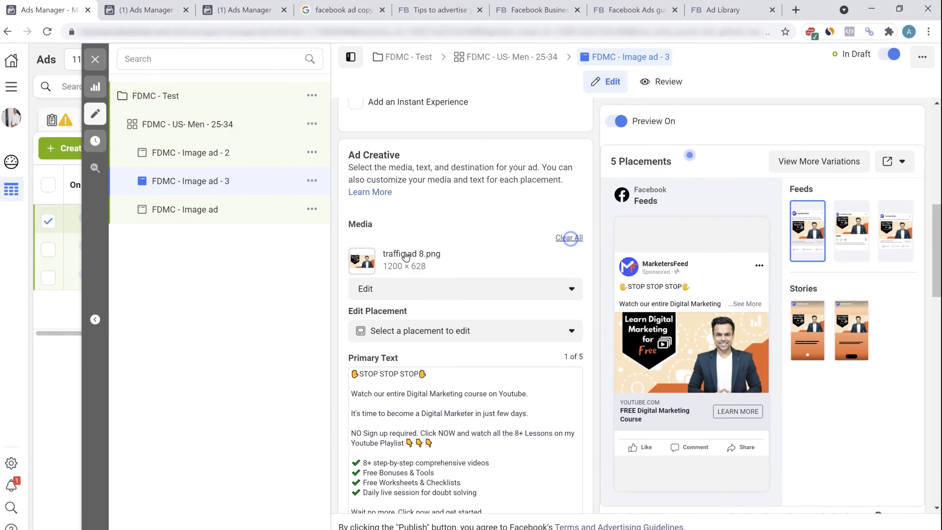
pyautogui.click(582, 233)
pyautogui.click(389, 247)
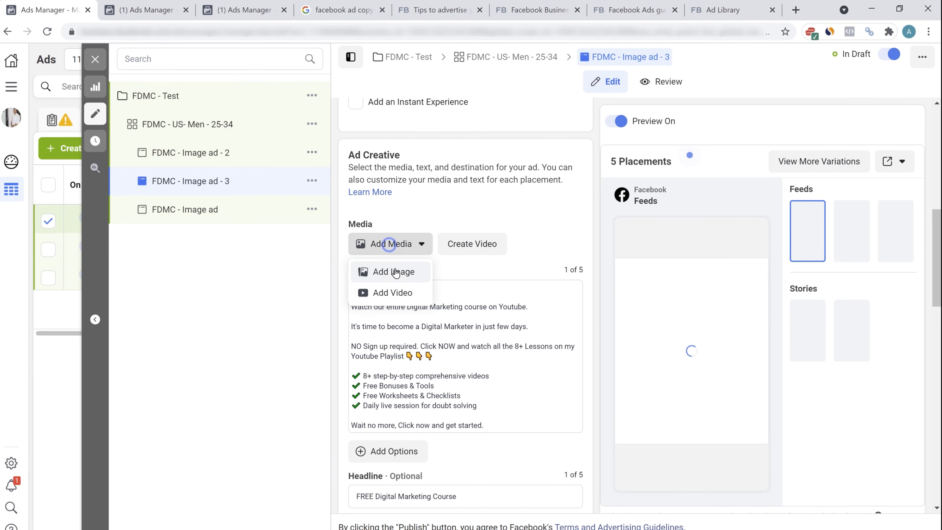
pyautogui.click(395, 274)
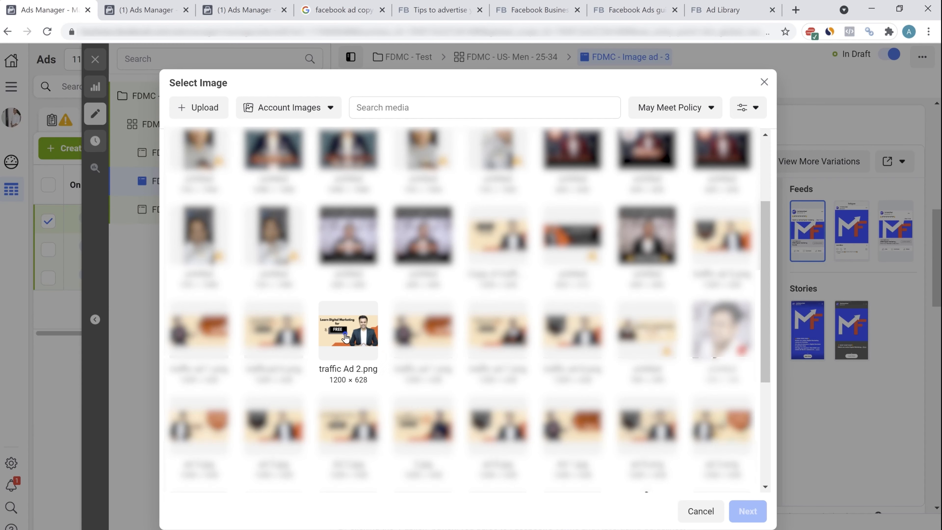
pyautogui.click(345, 333)
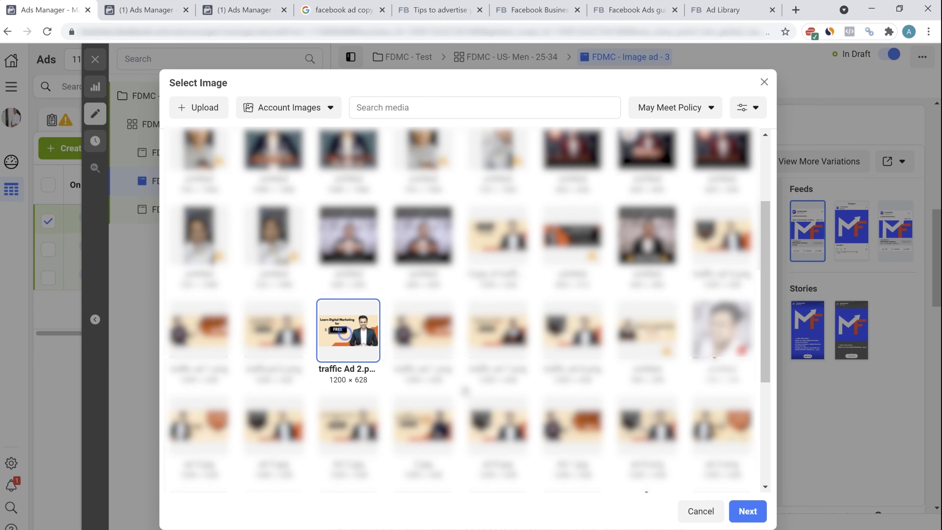
pyautogui.click(747, 514)
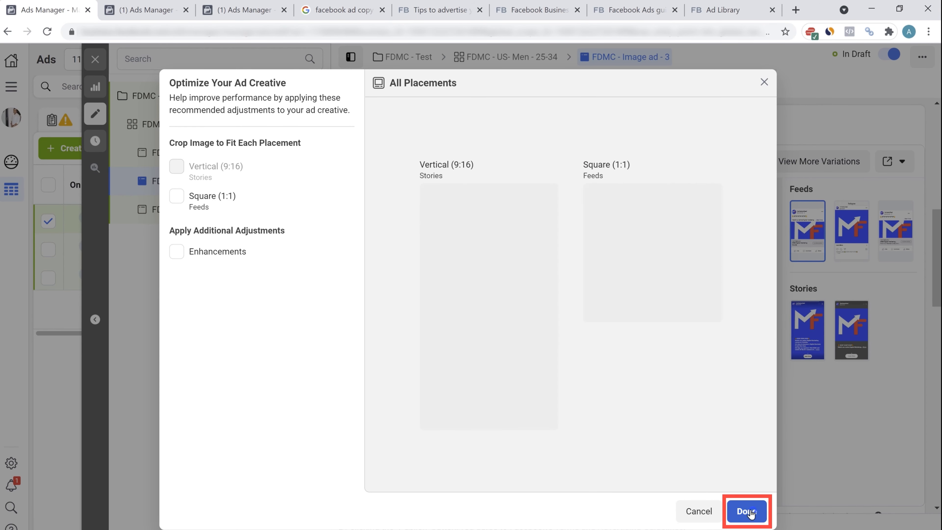
pyautogui.click(748, 513)
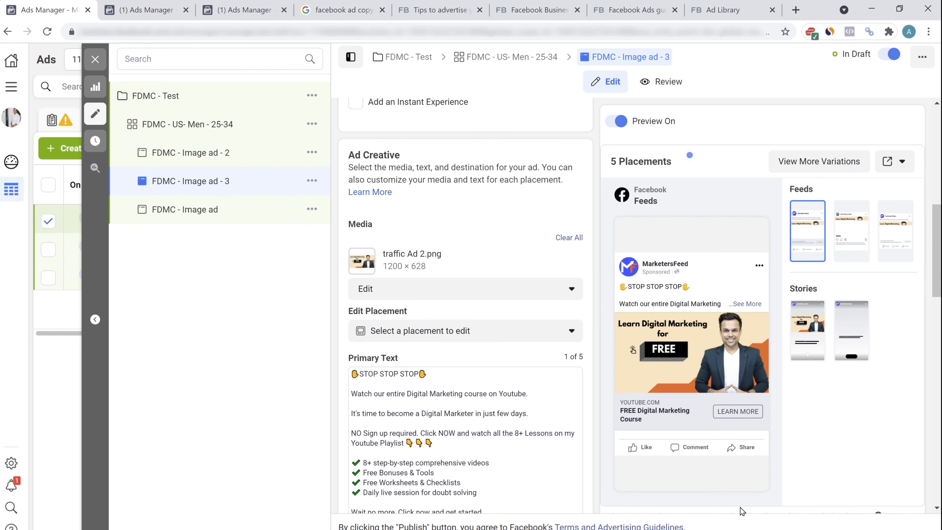